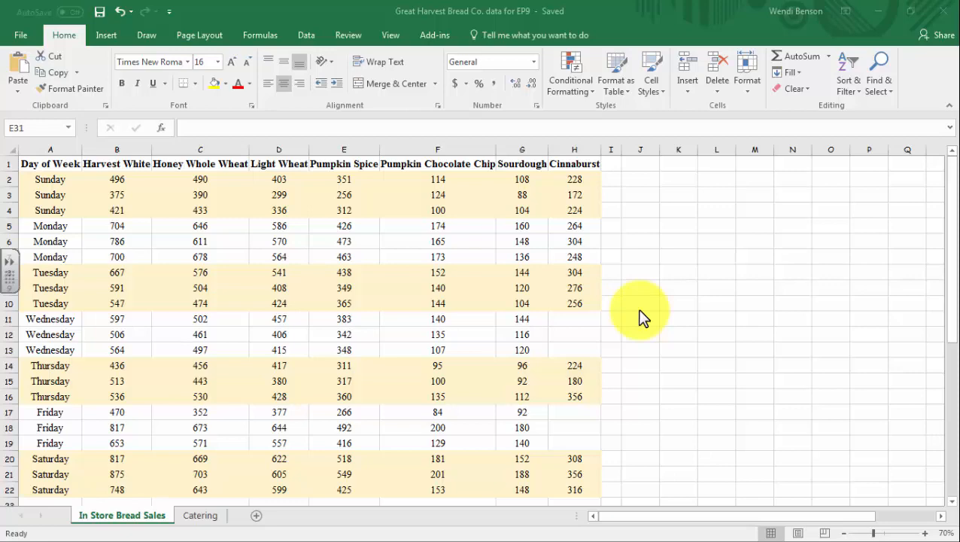
Scroll the bread sales sheet and look over the column headers, starting at Honey Whole Wheat
{"action": "scroll", "coordinate": [638, 312], "scroll_direction": "down", "scroll_amount": 2}
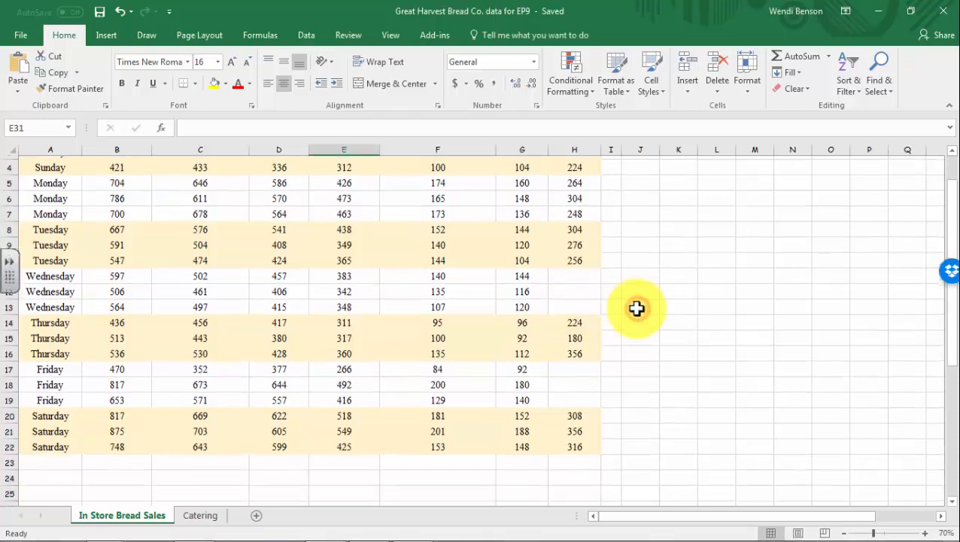
{"action": "scroll", "coordinate": [635, 308], "scroll_direction": "up", "scroll_amount": 2}
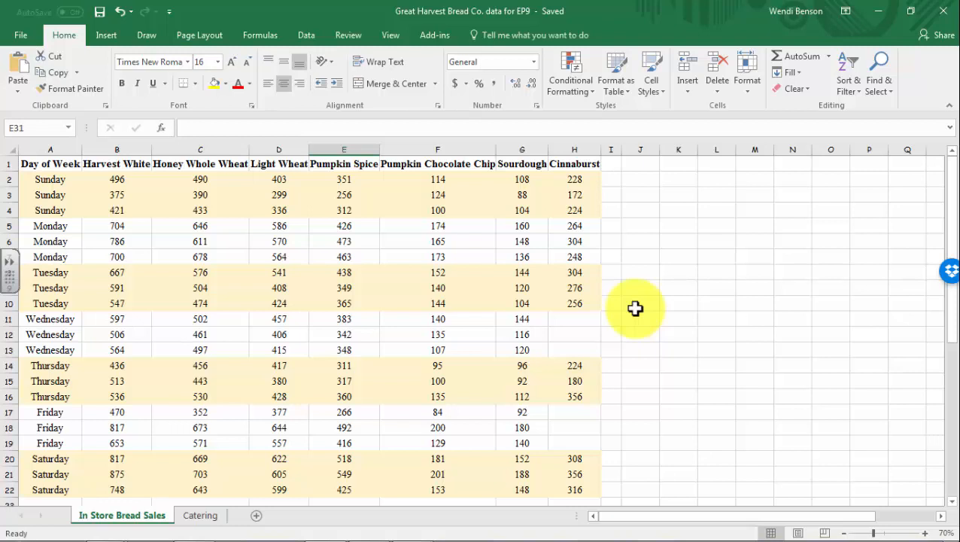
{"action": "left_click", "coordinate": [198, 161]}
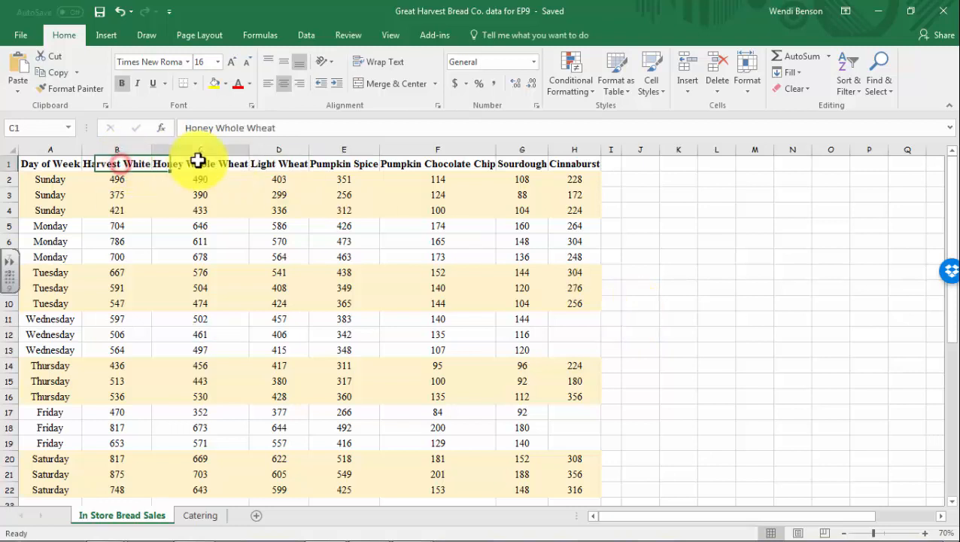
{"action": "left_click", "coordinate": [292, 162]}
{"action": "left_click", "coordinate": [338, 163]}
Step through the first Sunday Harvest White sales values, then show the View ribbon
{"action": "left_click", "coordinate": [124, 178]}
{"action": "left_click", "coordinate": [116, 194]}
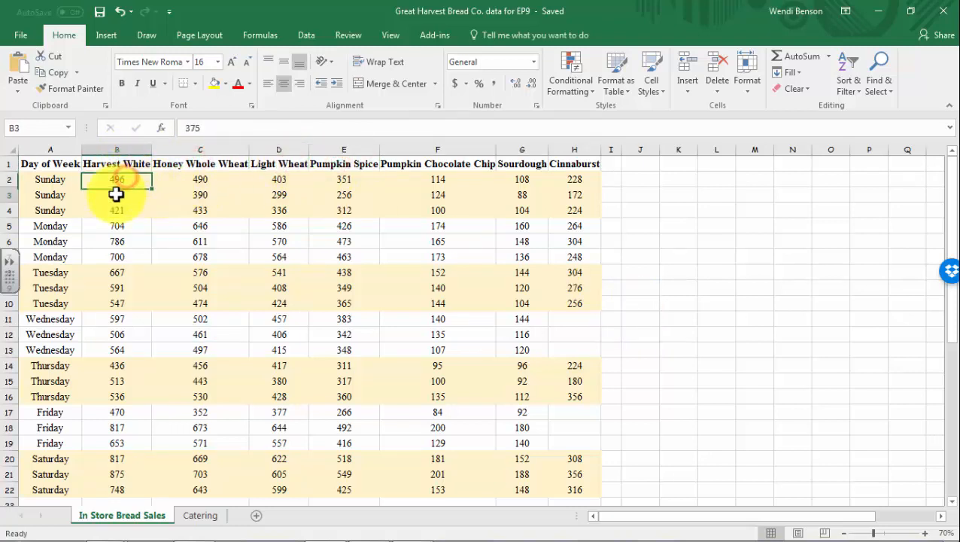
{"action": "left_click", "coordinate": [115, 210]}
{"action": "left_click", "coordinate": [49, 181]}
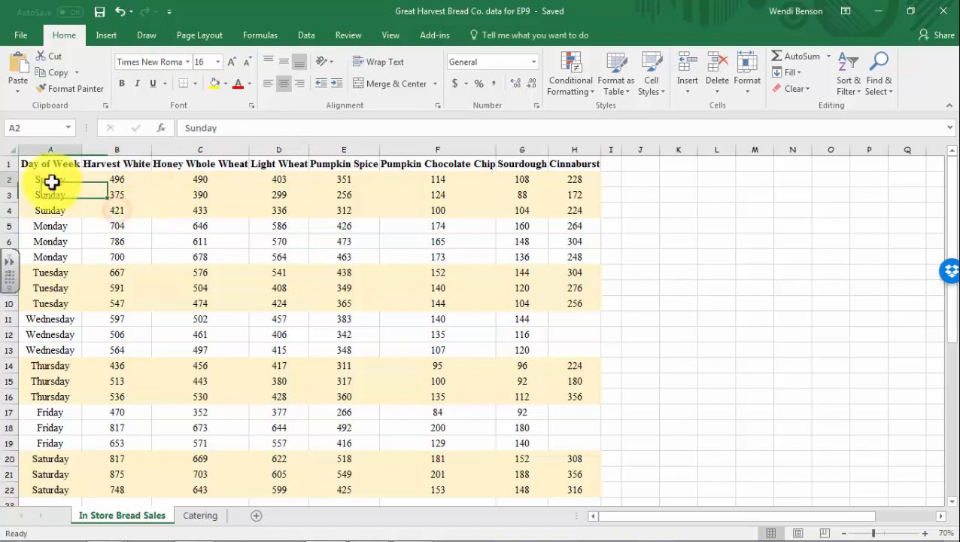
{"action": "left_click", "coordinate": [122, 183]}
{"action": "left_click", "coordinate": [120, 195]}
{"action": "left_click", "coordinate": [125, 211]}
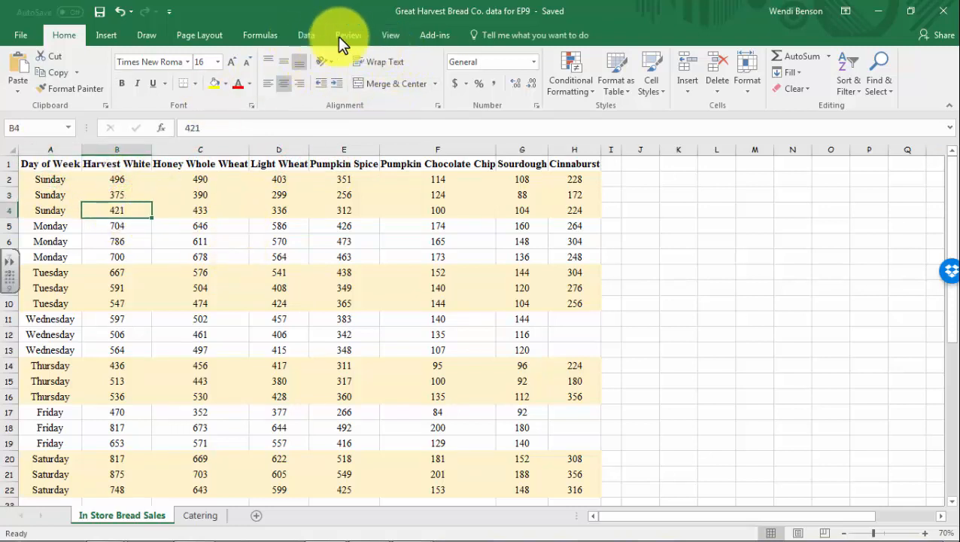
{"action": "left_click", "coordinate": [384, 33]}
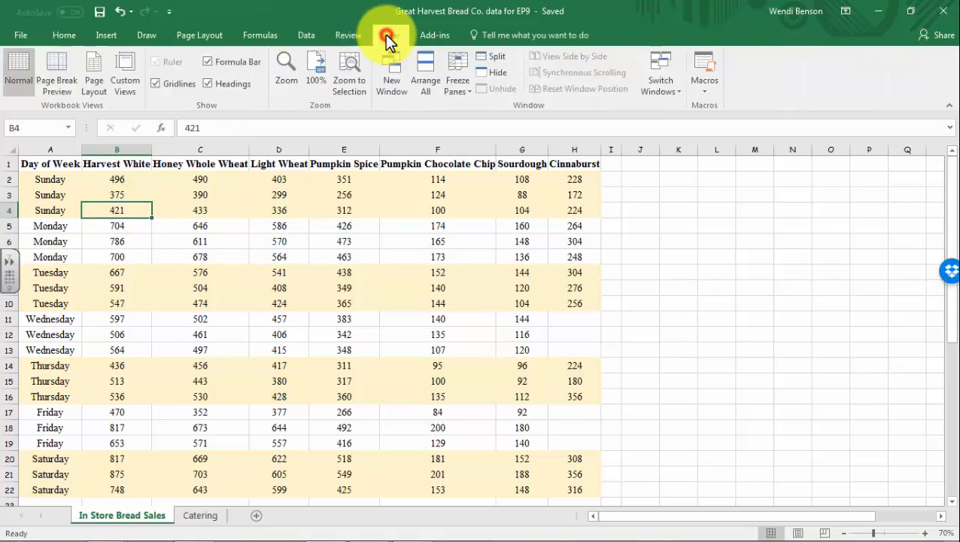
Freeze the top row so the bread headers stay put, then select empty cell A24
{"action": "left_click", "coordinate": [454, 68]}
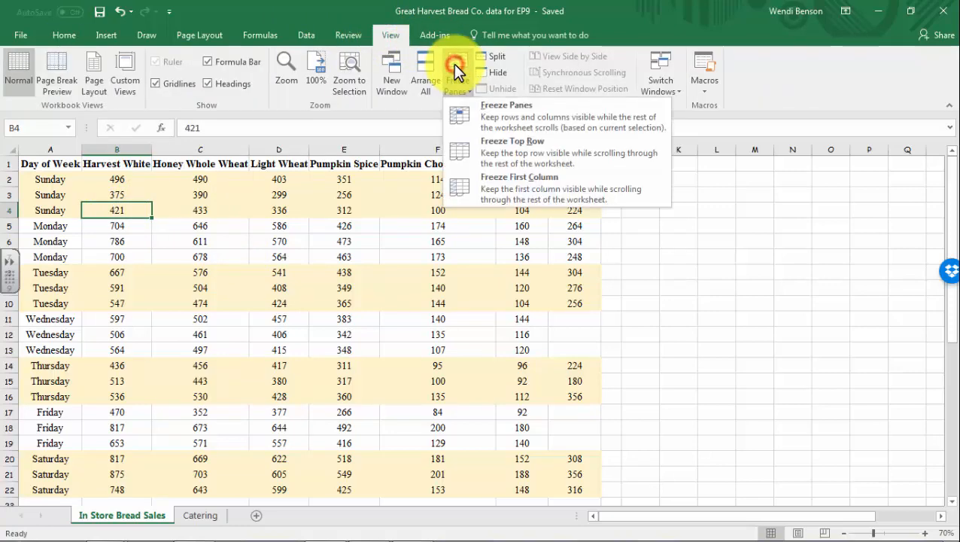
{"action": "left_click", "coordinate": [486, 141]}
{"action": "scroll", "coordinate": [328, 264], "scroll_direction": "down", "scroll_amount": 4}
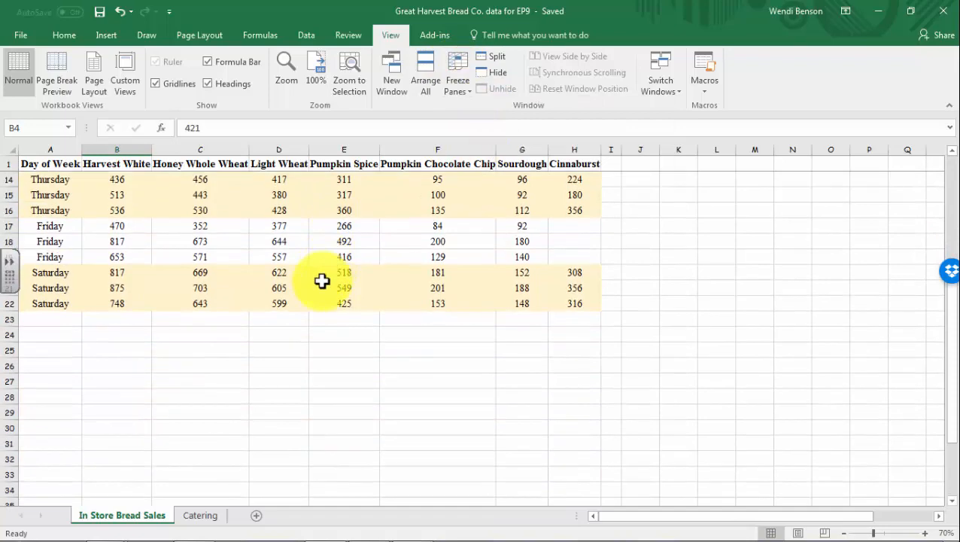
{"action": "scroll", "coordinate": [322, 281], "scroll_direction": "up", "scroll_amount": 4}
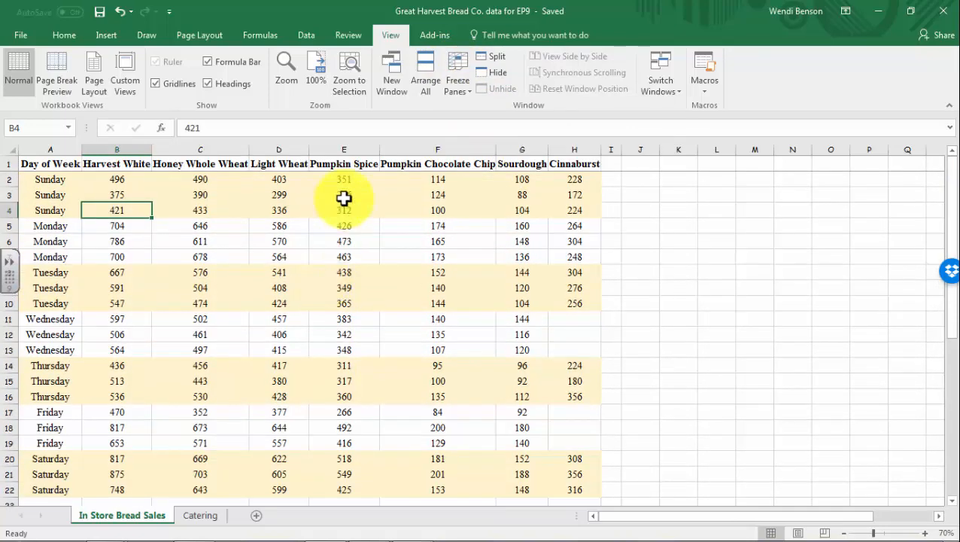
{"action": "scroll", "coordinate": [323, 225], "scroll_direction": "down", "scroll_amount": 3}
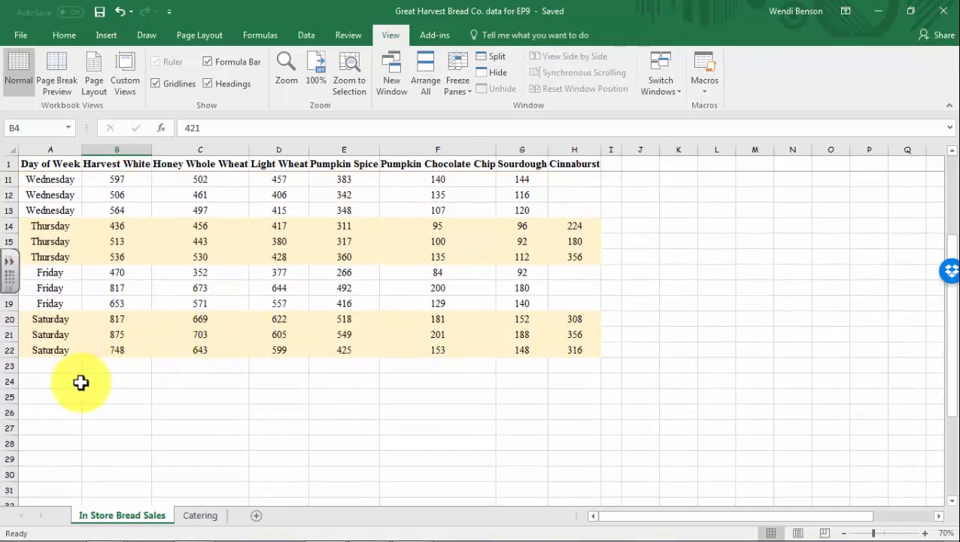
{"action": "left_click", "coordinate": [70, 382]}
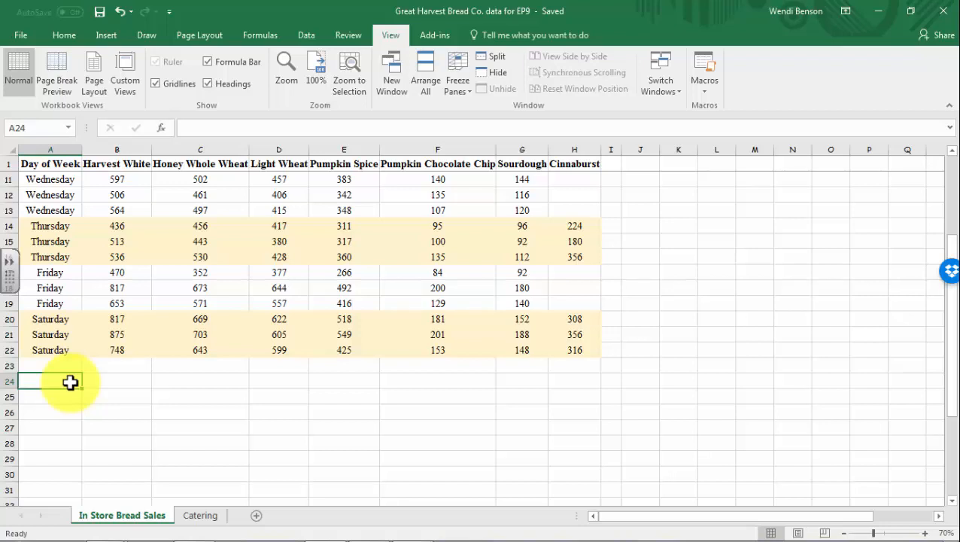
Type the labels 'Mean', 'SD =' and 'CV =' into cells A24, A25 and A26
{"action": "type", "text": "Mean ="}
{"action": "key", "text": "Return"}
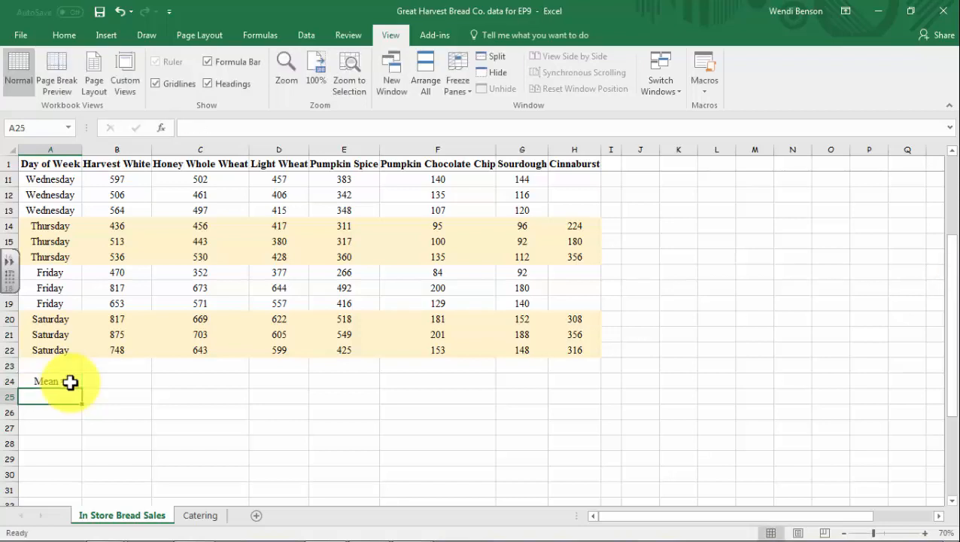
{"action": "type", "text": "SD ="}
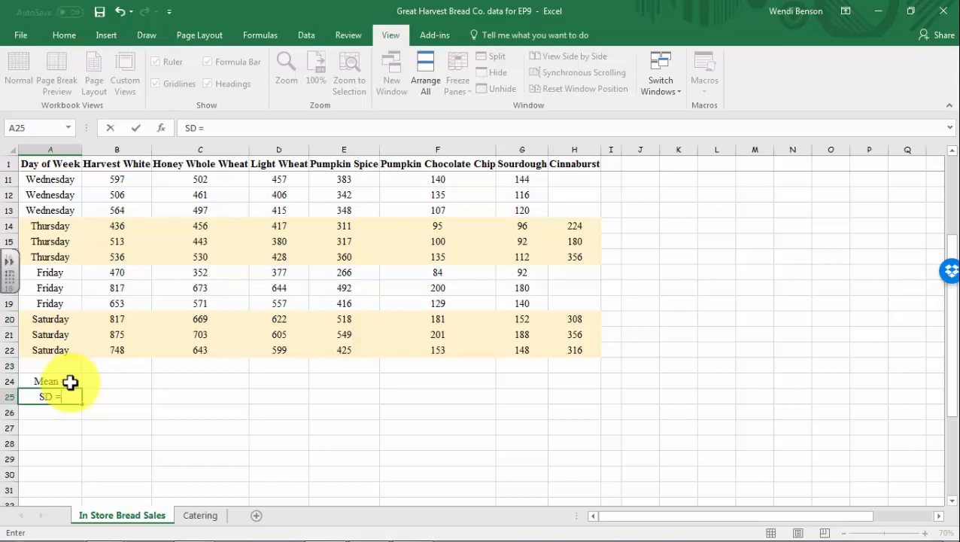
{"action": "key", "text": "Return"}
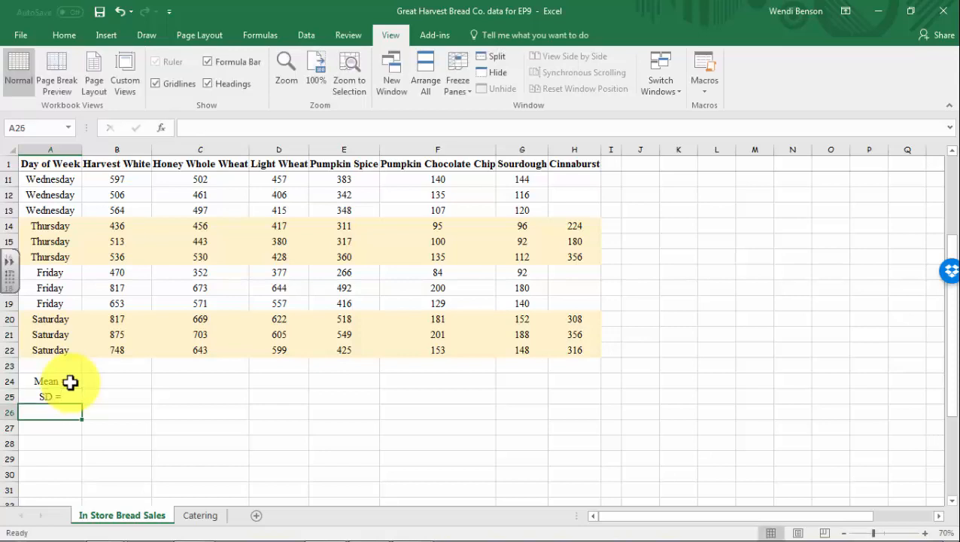
{"action": "type", "text": "CV ="}
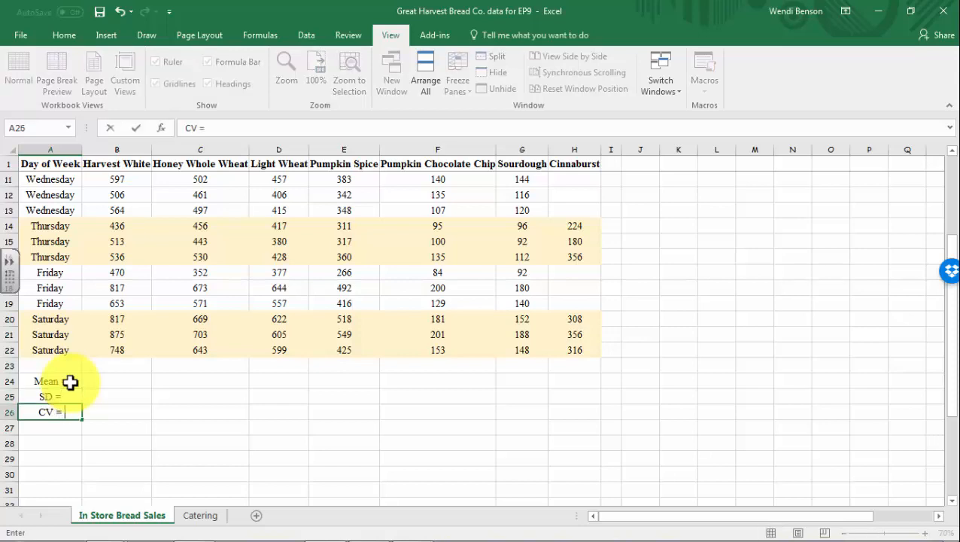
Enter =AVERAGE(B2:B22) in B24 for the Harvest White mean
{"action": "left_click", "coordinate": [106, 384]}
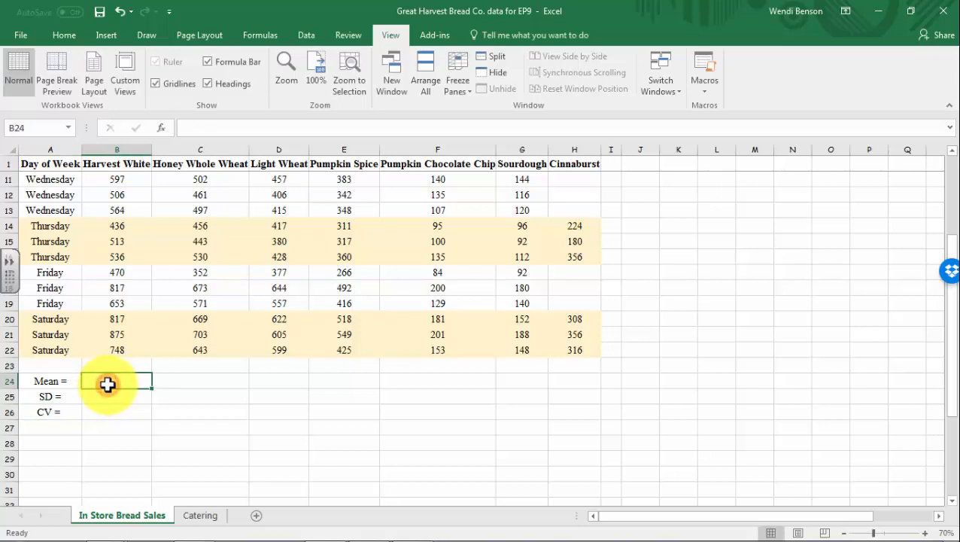
{"action": "type", "text": "=av"}
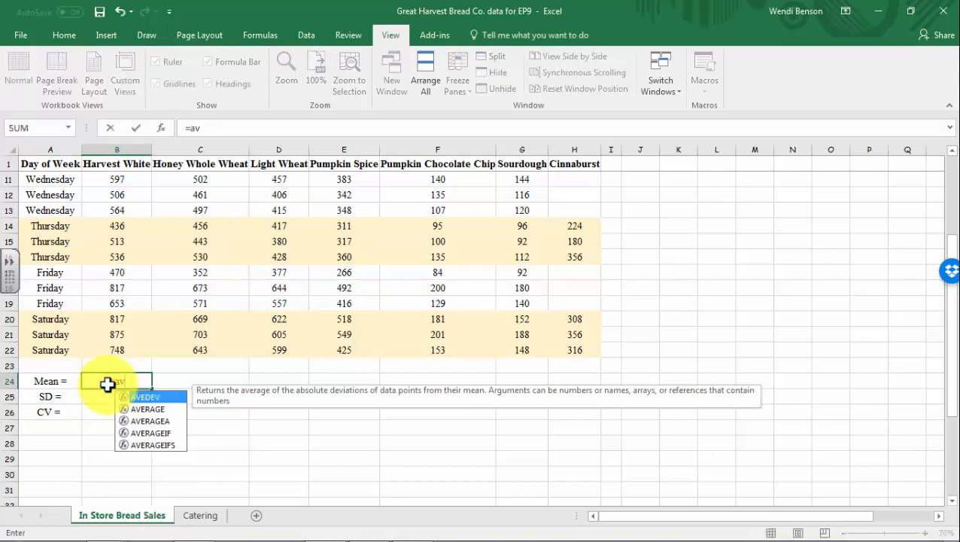
{"action": "double_click", "coordinate": [137, 406]}
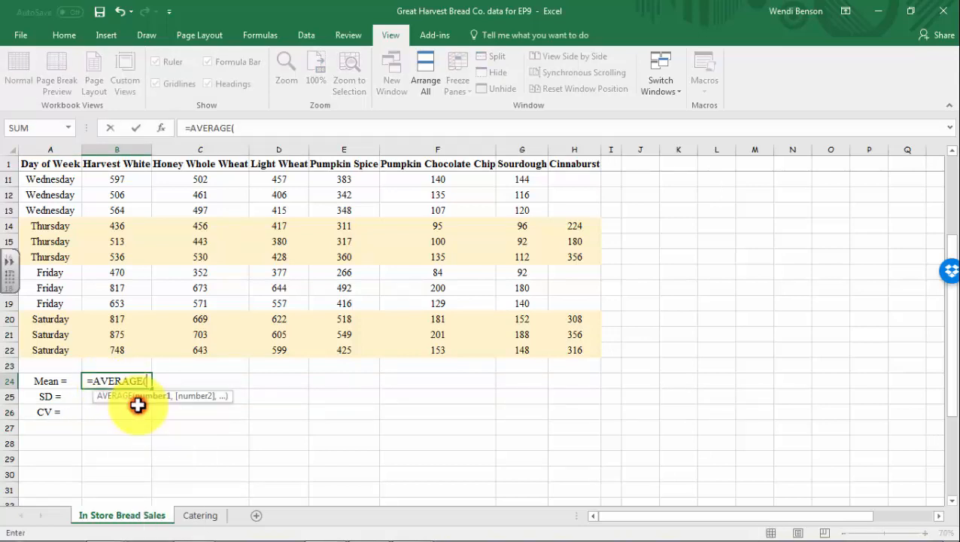
{"action": "left_click", "coordinate": [118, 350]}
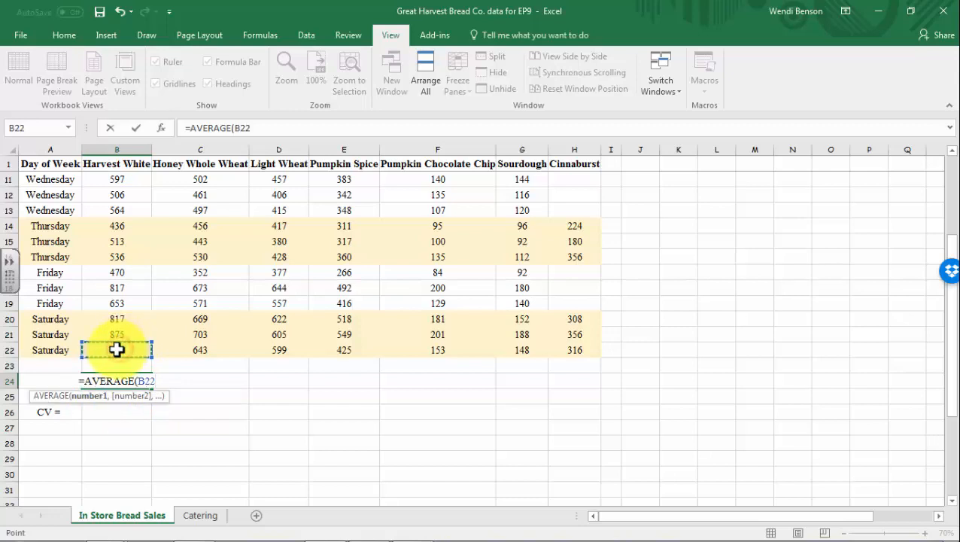
{"action": "scroll", "coordinate": [116, 349], "scroll_direction": "up", "scroll_amount": 3}
{"action": "left_click", "coordinate": [111, 176], "text": "shift"}
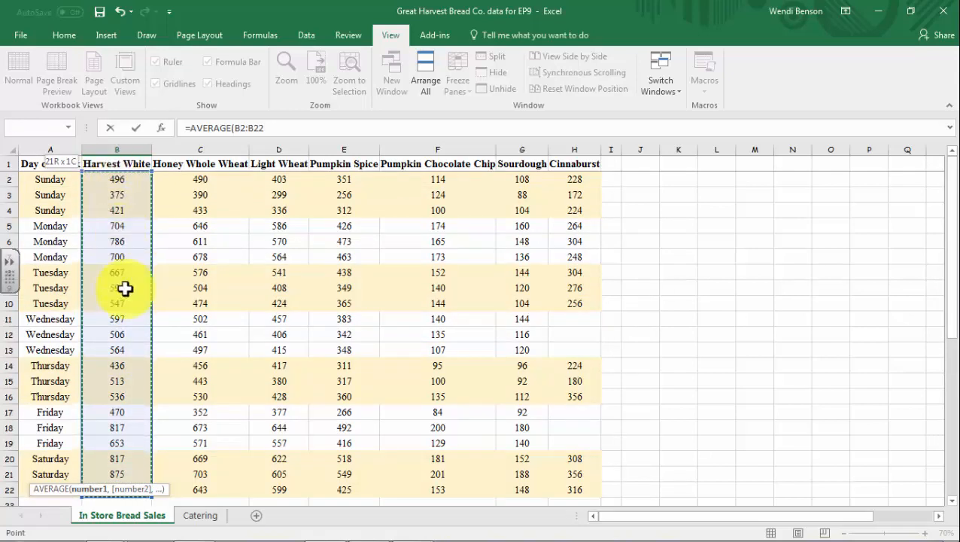
{"action": "key", "text": "Return"}
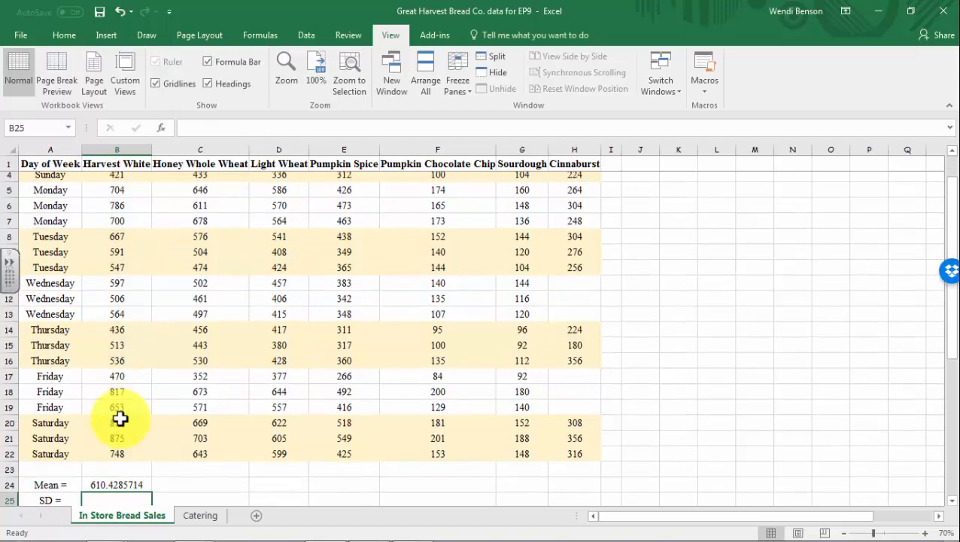
Try dragging the B24 mean formula across row 24, then undo the copy
{"action": "scroll", "coordinate": [196, 460], "scroll_direction": "down", "scroll_amount": 2}
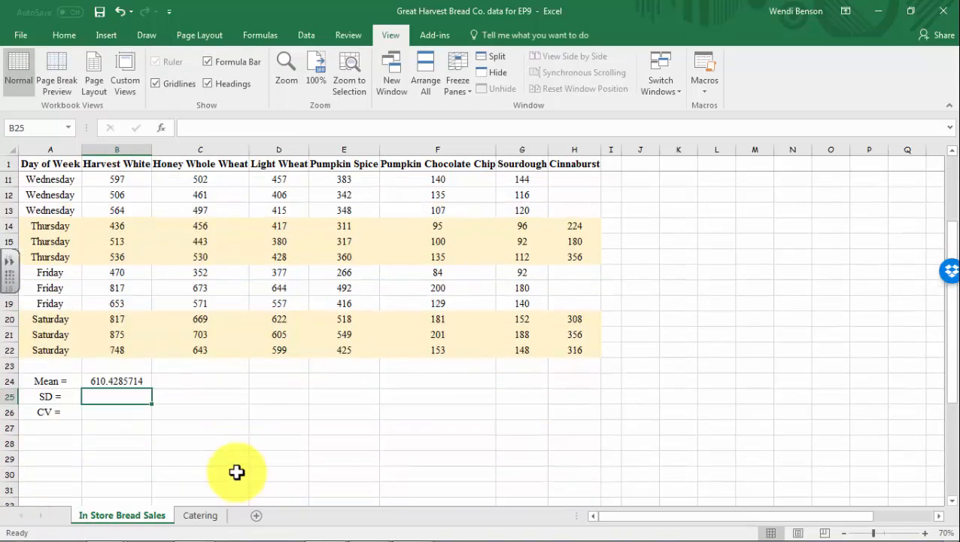
{"action": "left_click", "coordinate": [113, 380]}
{"action": "left_click", "coordinate": [195, 379]}
{"action": "left_click", "coordinate": [285, 380]}
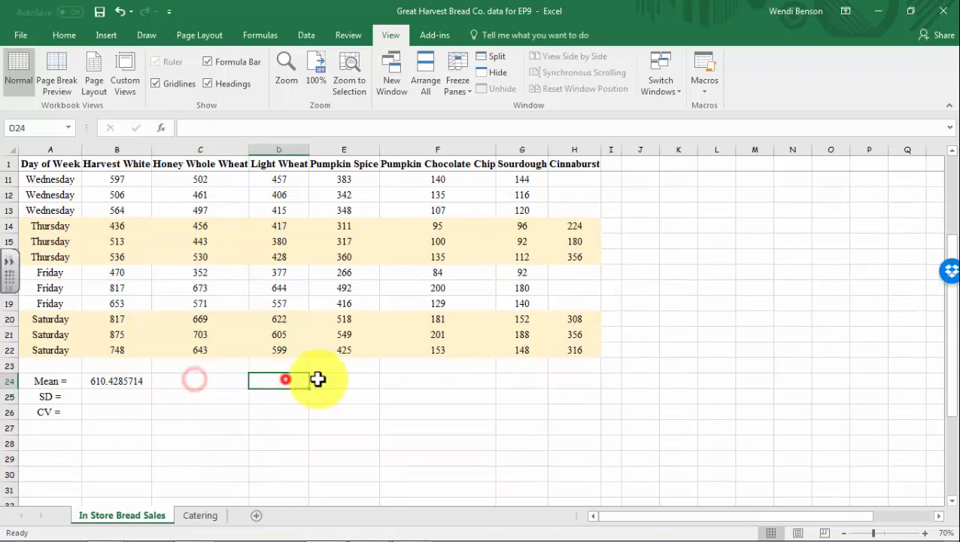
{"action": "left_click", "coordinate": [347, 379]}
{"action": "left_click", "coordinate": [113, 376]}
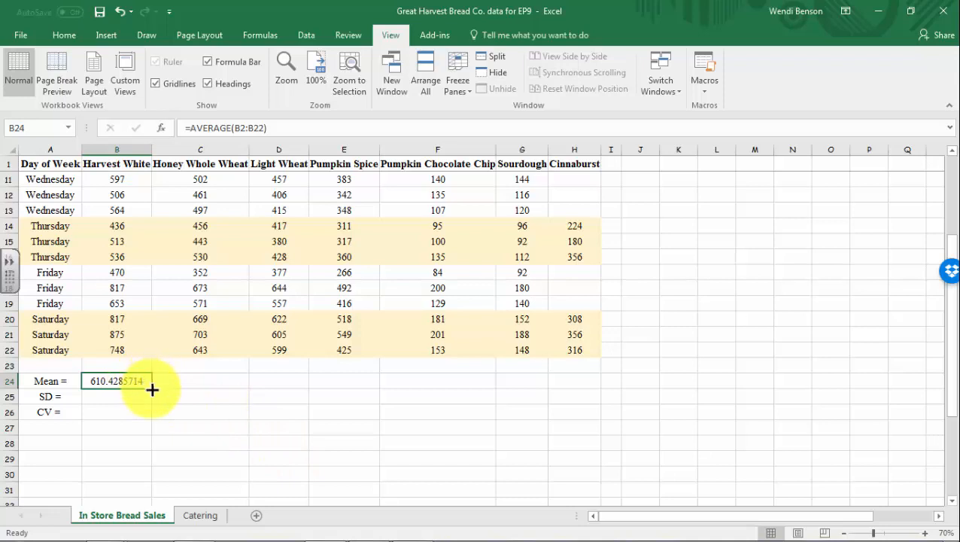
{"action": "left_click_drag", "start_coordinate": [152, 387], "coordinate": [578, 381]}
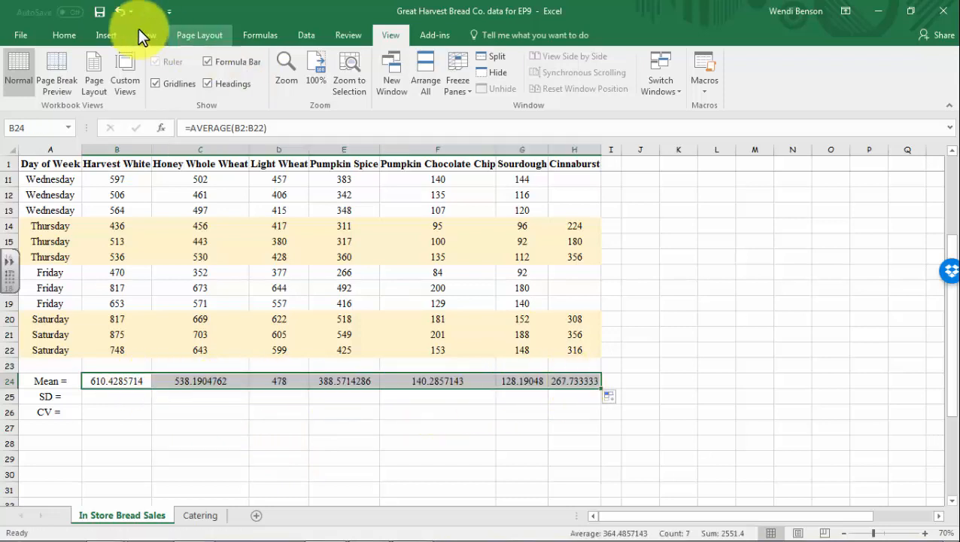
{"action": "left_click", "coordinate": [114, 12]}
Fill the AVERAGE formula right across B24:H24 with Home > Fill > Right
{"action": "left_click", "coordinate": [120, 410]}
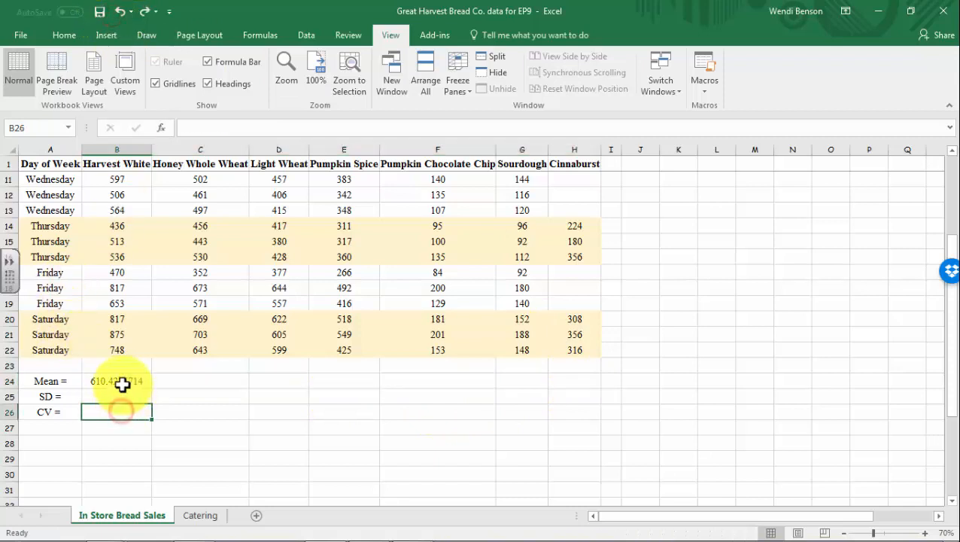
{"action": "left_click_drag", "start_coordinate": [120, 385], "coordinate": [576, 380]}
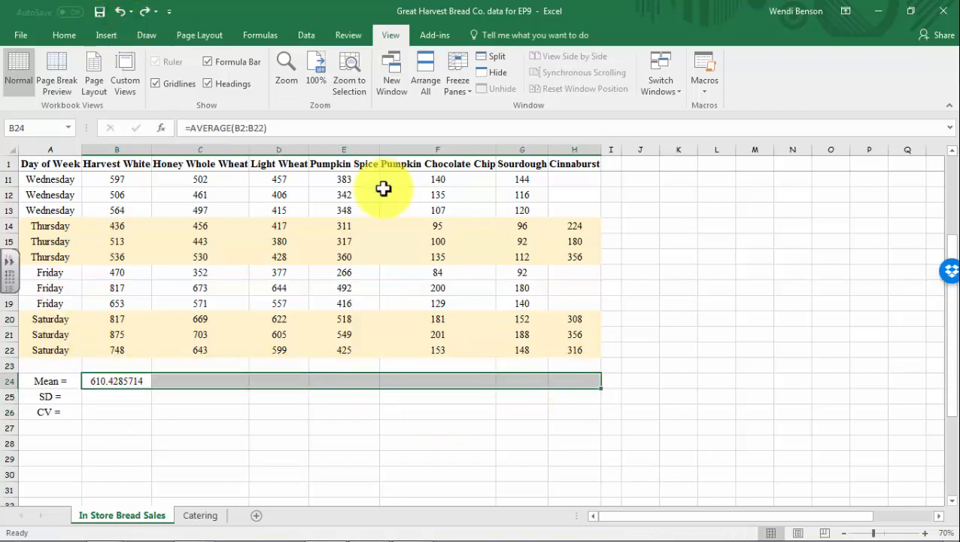
{"action": "left_click", "coordinate": [62, 36]}
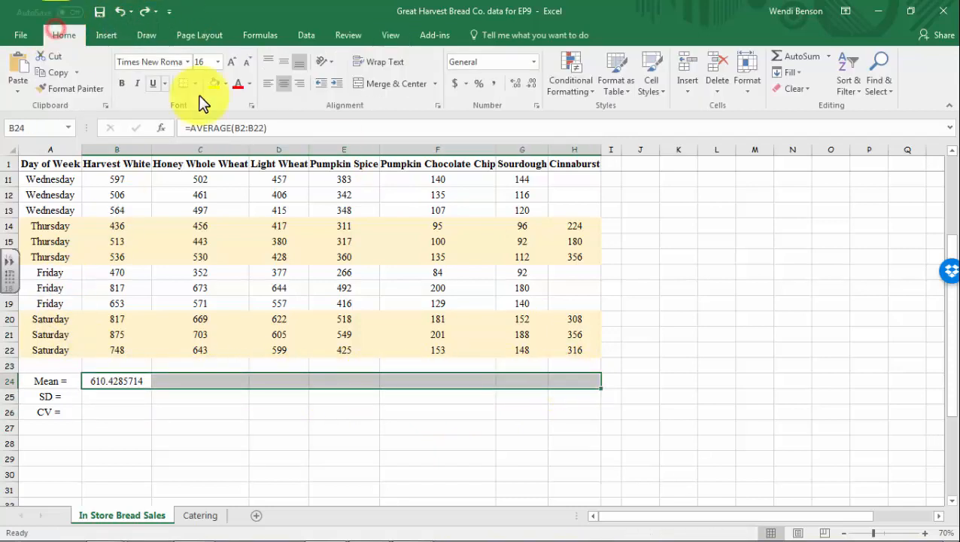
{"action": "left_click", "coordinate": [790, 76]}
{"action": "left_click", "coordinate": [799, 102]}
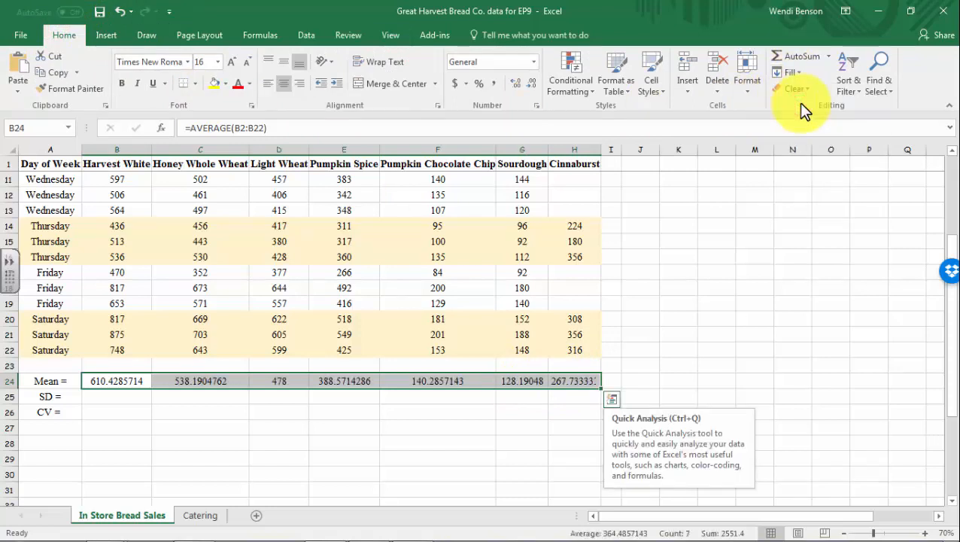
{"action": "left_click", "coordinate": [102, 397]}
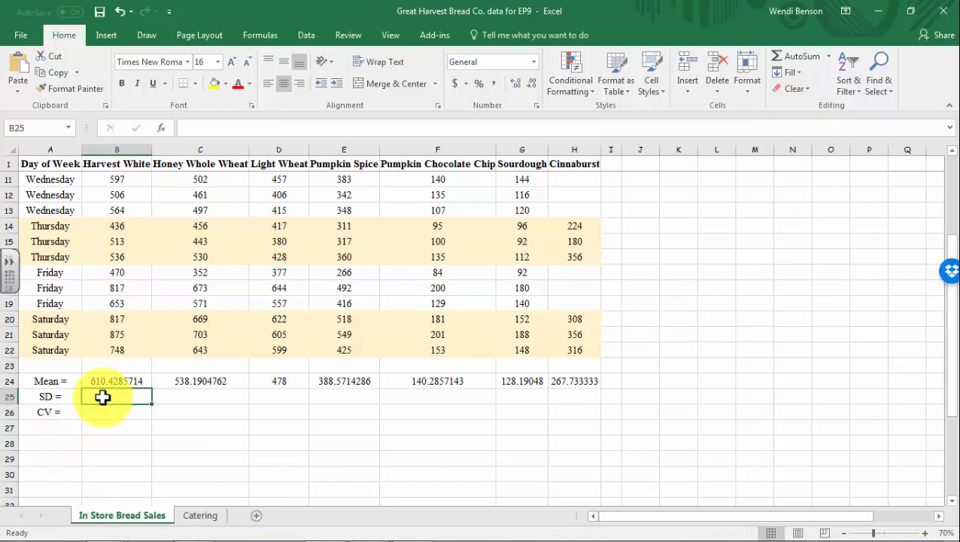
Enter =STDEV.S(B2:B22) in B25 for the Harvest White standard deviation
{"action": "type", "text": "=std"}
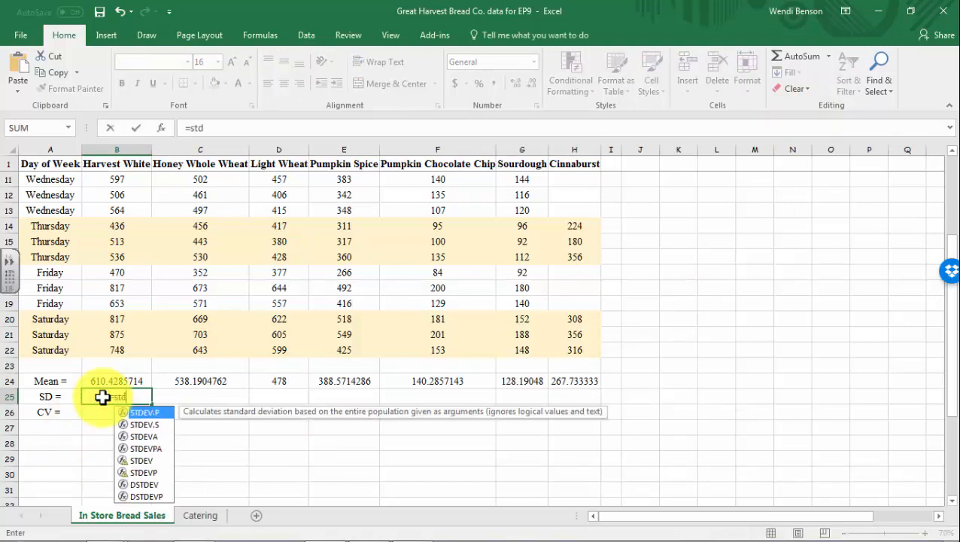
{"action": "double_click", "coordinate": [147, 425]}
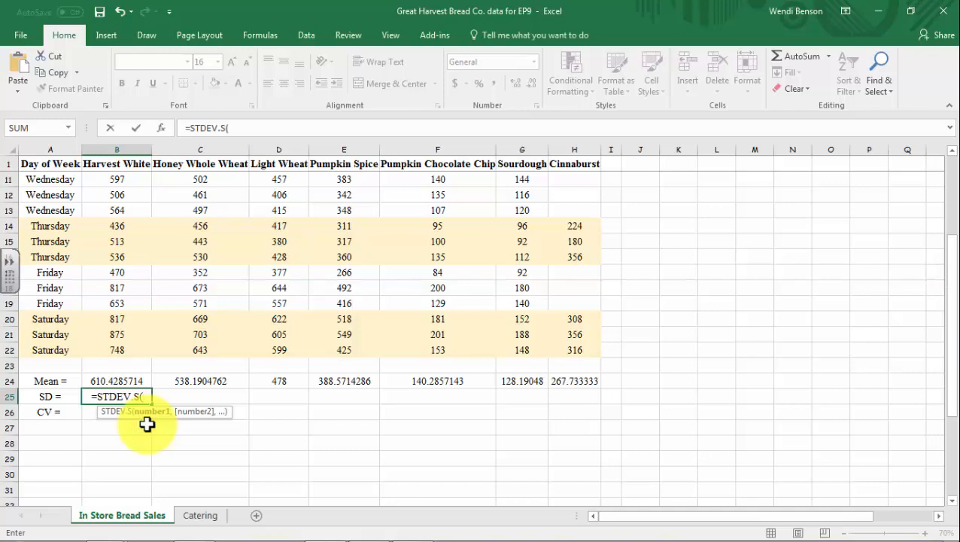
{"action": "left_click", "coordinate": [120, 349]}
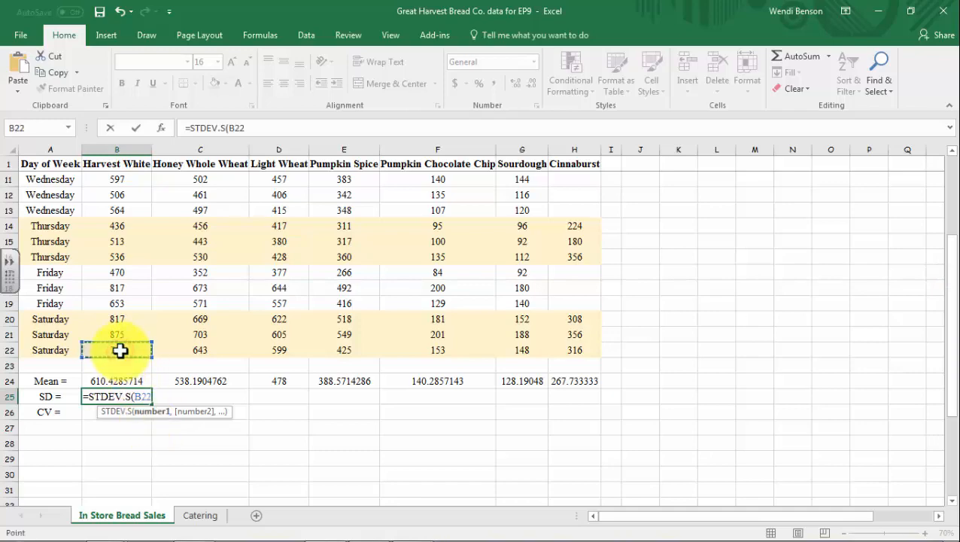
{"action": "scroll", "coordinate": [121, 348], "scroll_direction": "up", "scroll_amount": 3}
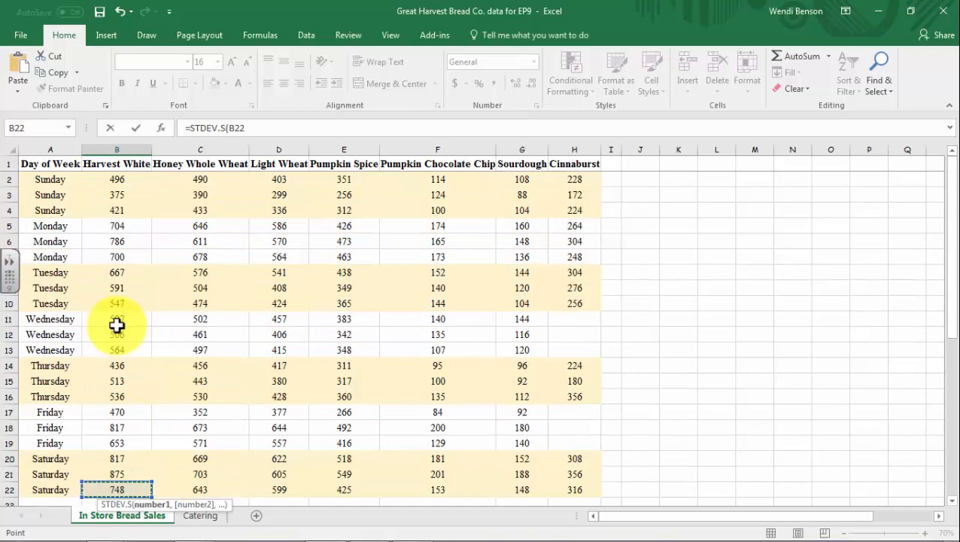
{"action": "left_click", "coordinate": [118, 179], "text": "shift"}
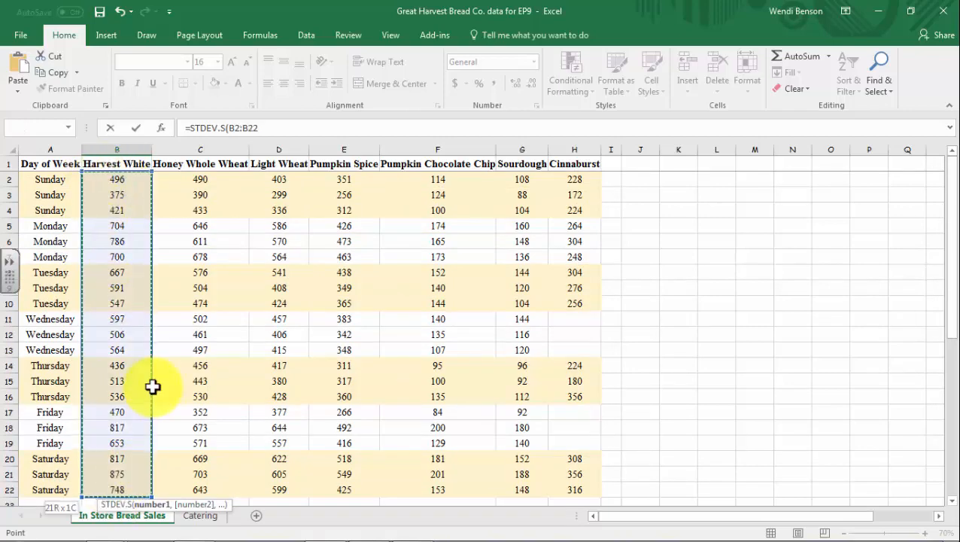
{"action": "scroll", "coordinate": [153, 387], "scroll_direction": "down", "scroll_amount": 3}
{"action": "key", "text": "Return"}
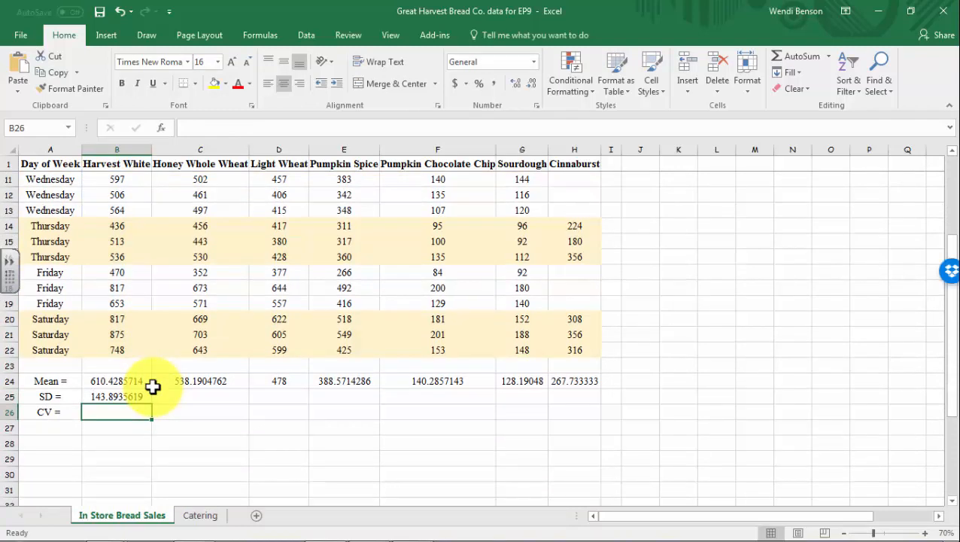
Copy the STDEV.S formula from B25 across to H25
{"action": "left_click", "coordinate": [131, 393]}
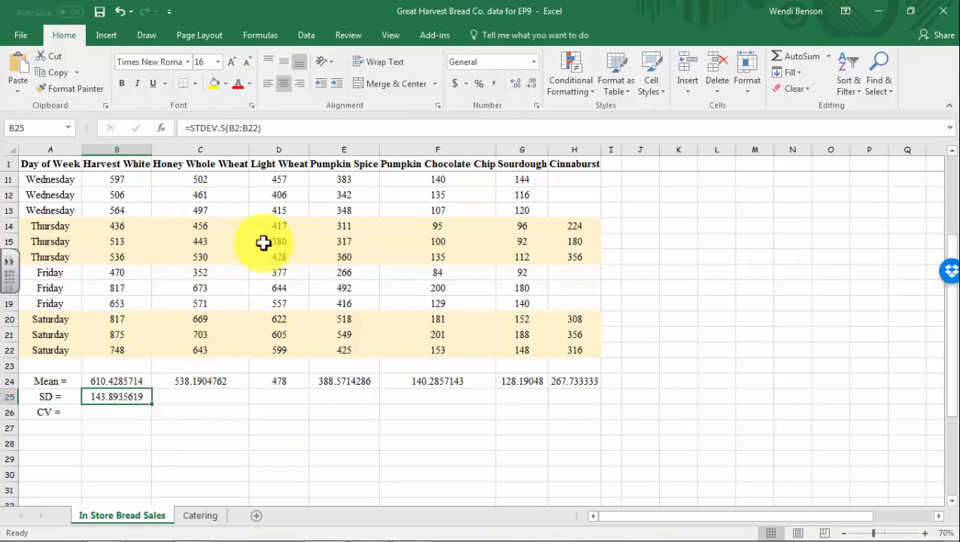
{"action": "left_click_drag", "start_coordinate": [150, 403], "coordinate": [579, 398]}
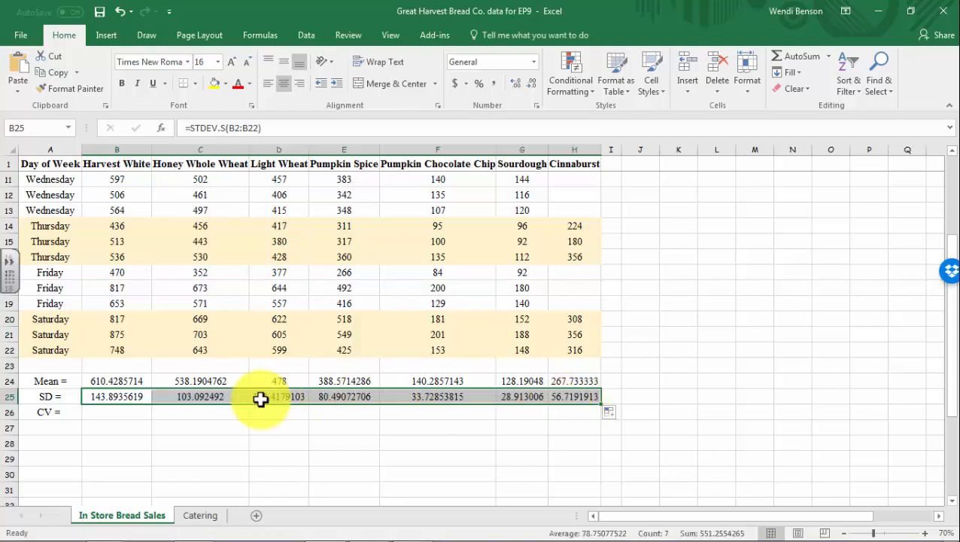
{"action": "left_click", "coordinate": [227, 396]}
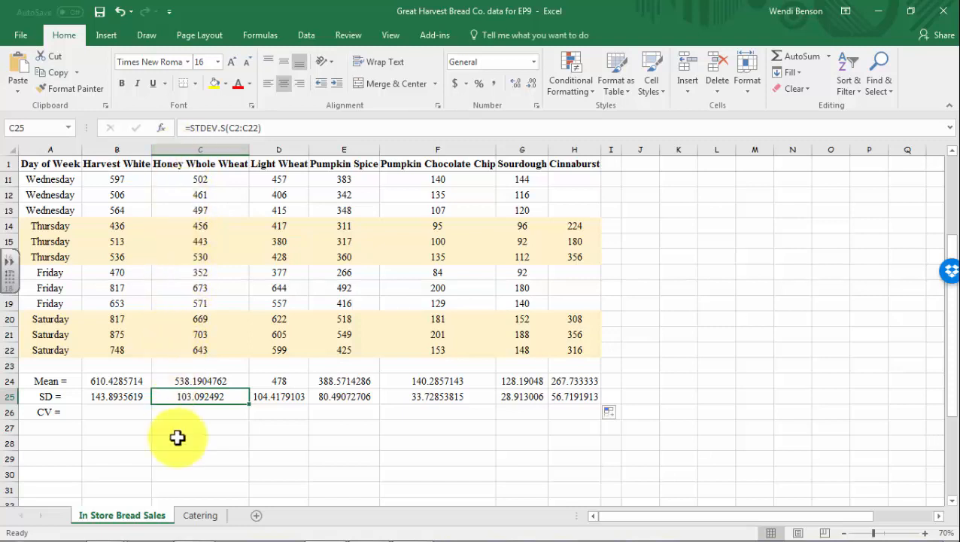
Enter =B25/B24 in B26 for the Harvest White coefficient of variation
{"action": "left_click", "coordinate": [93, 411]}
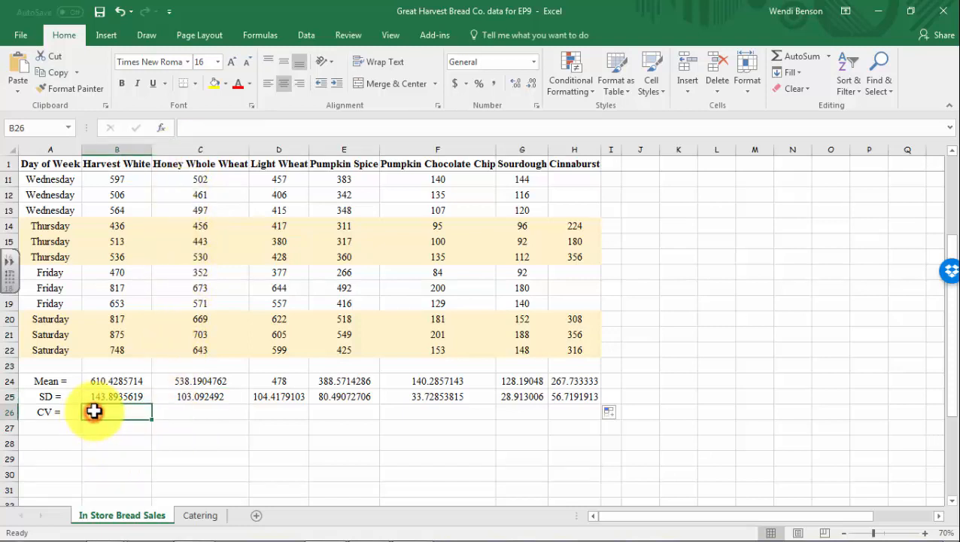
{"action": "type", "text": "="}
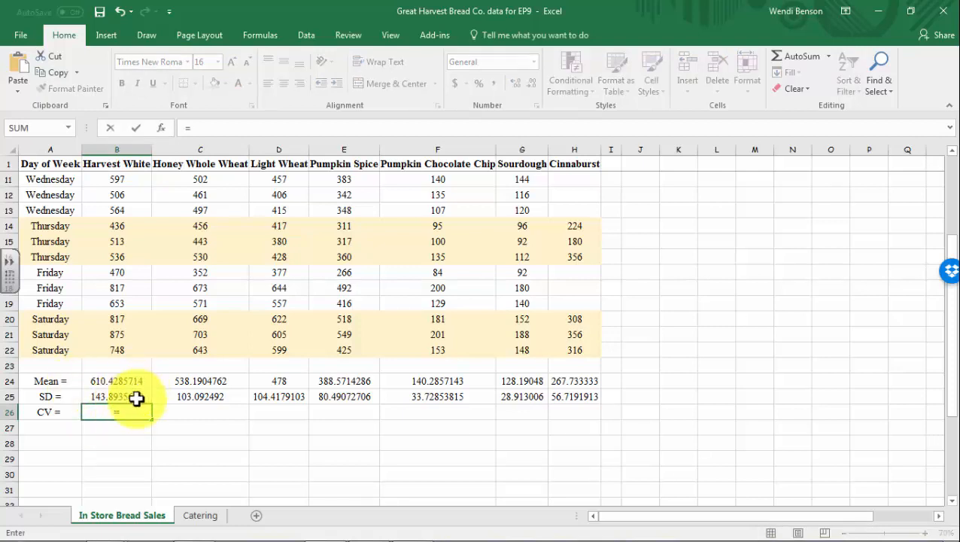
{"action": "left_click", "coordinate": [135, 397]}
{"action": "type", "text": "/"}
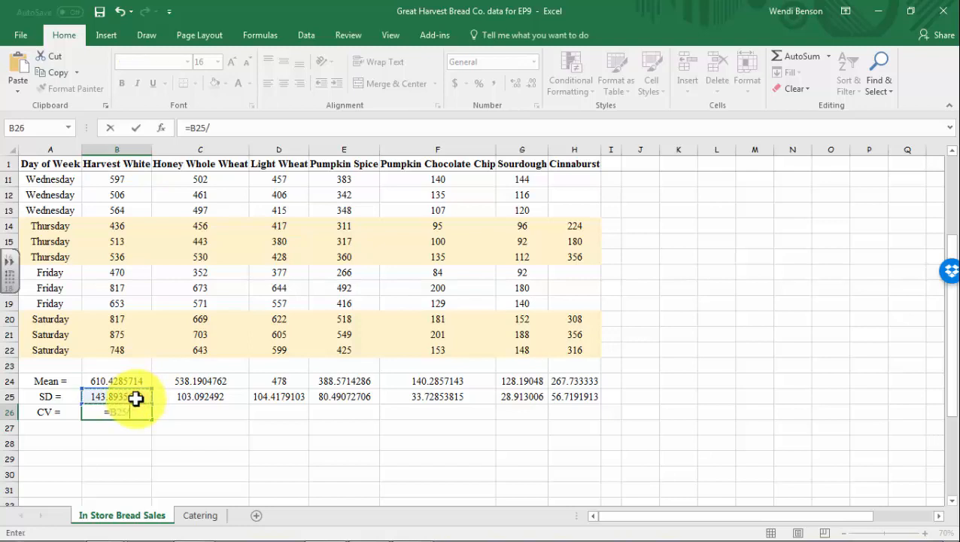
{"action": "left_click", "coordinate": [133, 381]}
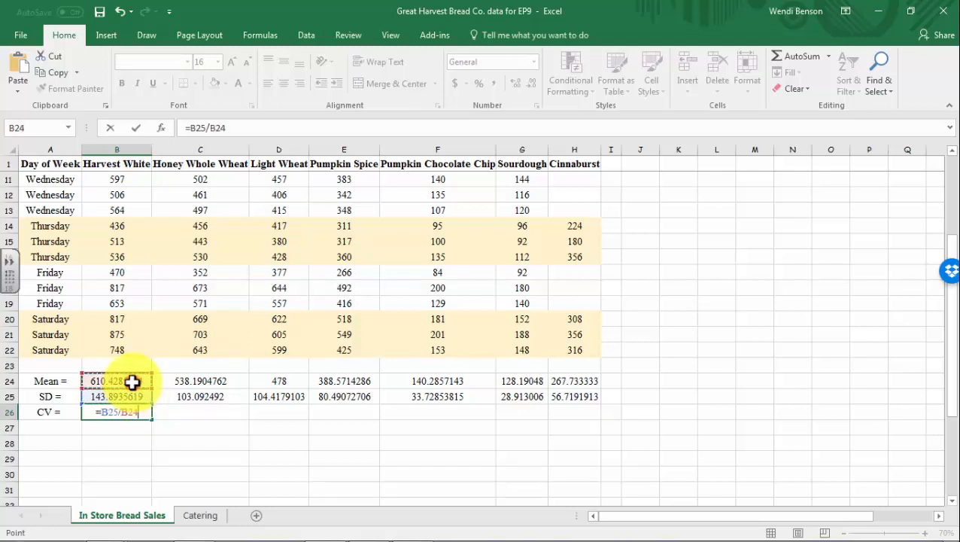
{"action": "key", "text": "Return"}
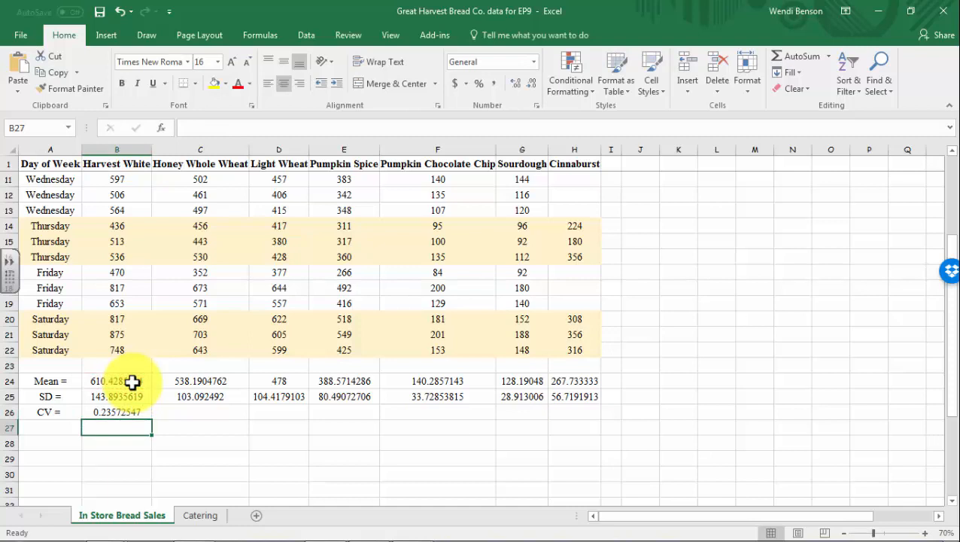
Copy the CV formula from B26 across to H26
{"action": "left_click", "coordinate": [131, 413]}
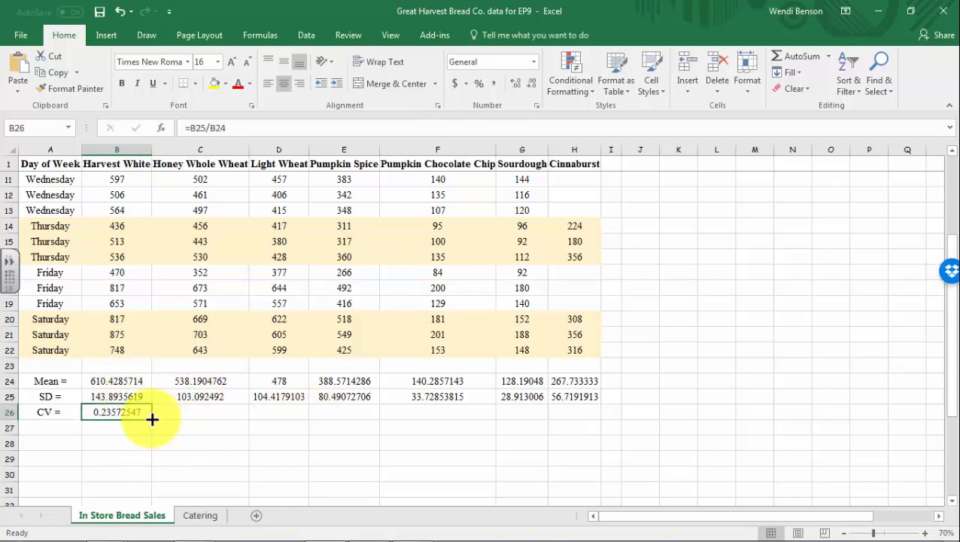
{"action": "left_click_drag", "start_coordinate": [152, 419], "coordinate": [587, 419]}
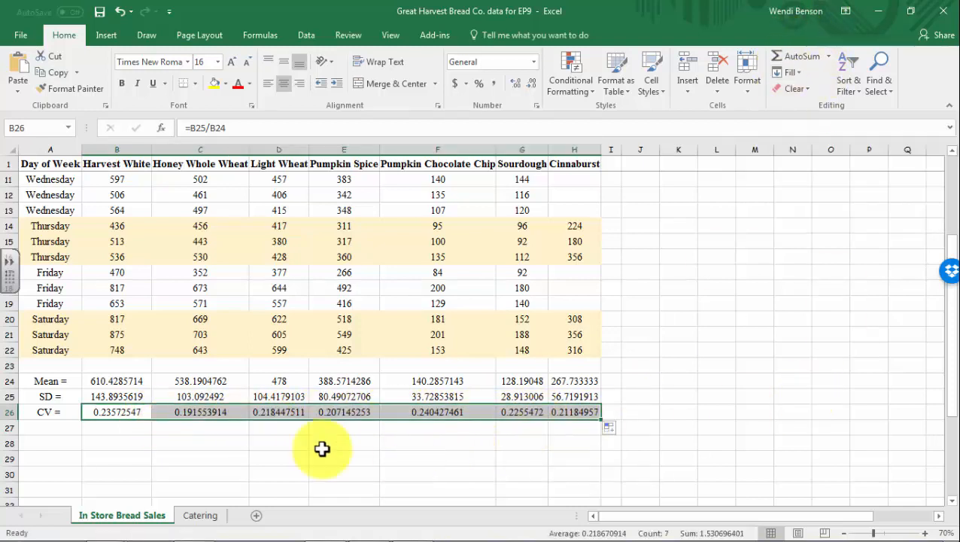
{"action": "left_click", "coordinate": [147, 462]}
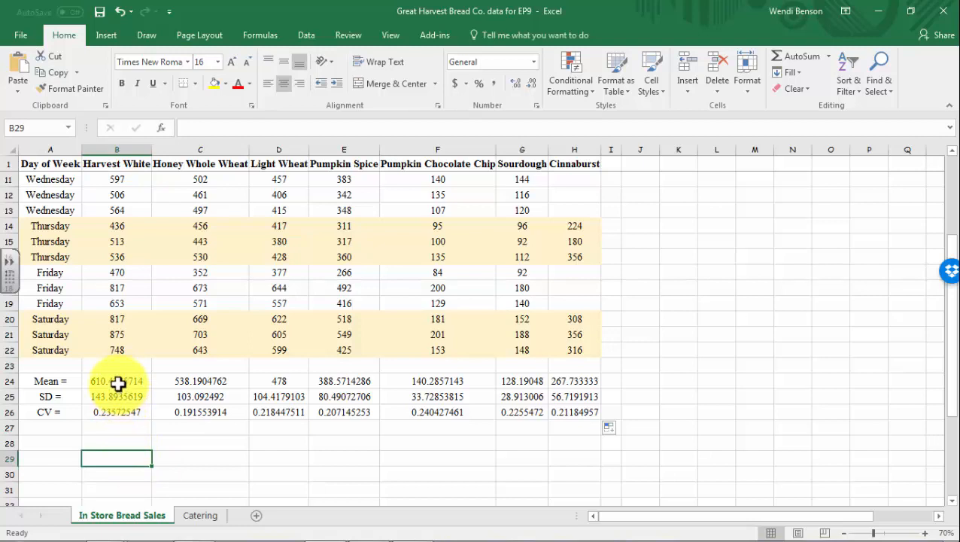
Format the Mean and SD cells B24:H25 as Number with 0 decimal places
{"action": "left_click_drag", "start_coordinate": [118, 381], "coordinate": [573, 395]}
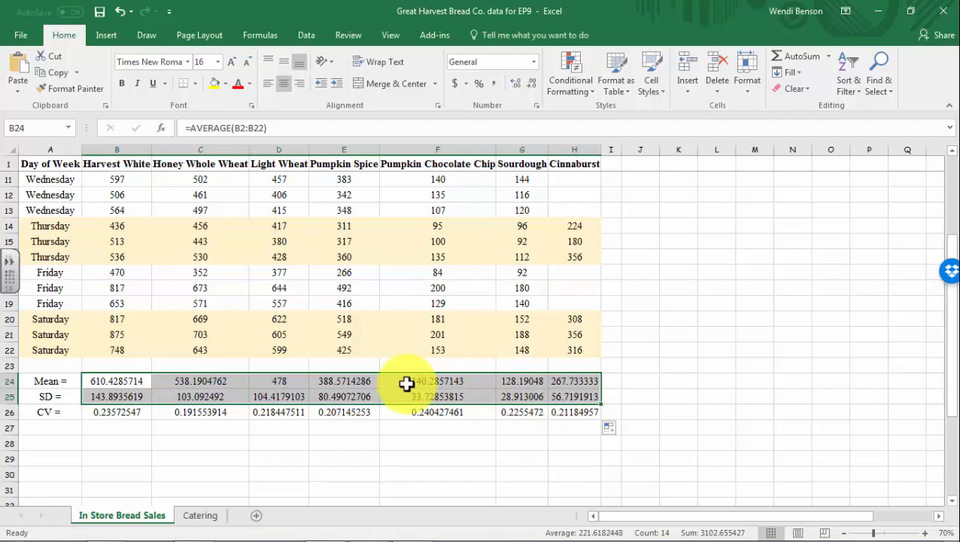
{"action": "right_click", "coordinate": [391, 386]}
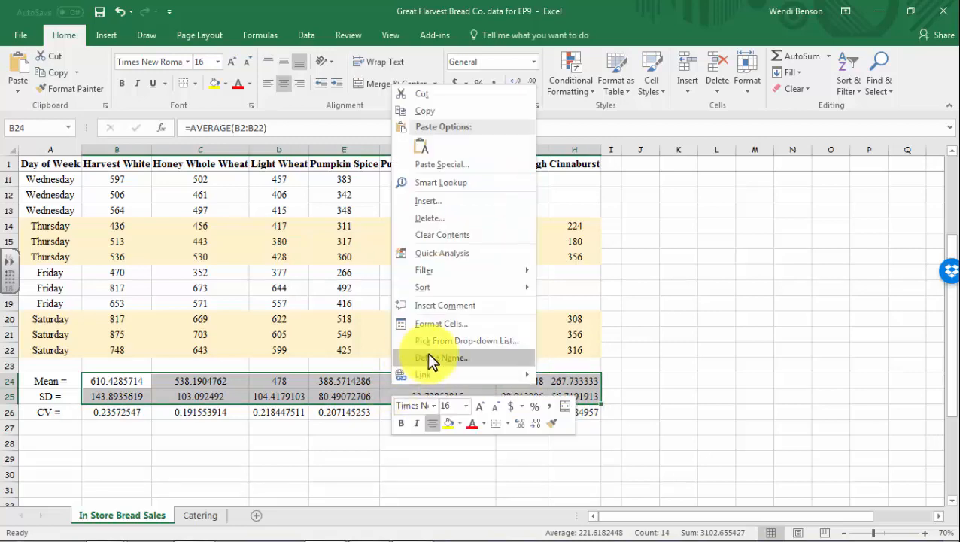
{"action": "left_click", "coordinate": [437, 326]}
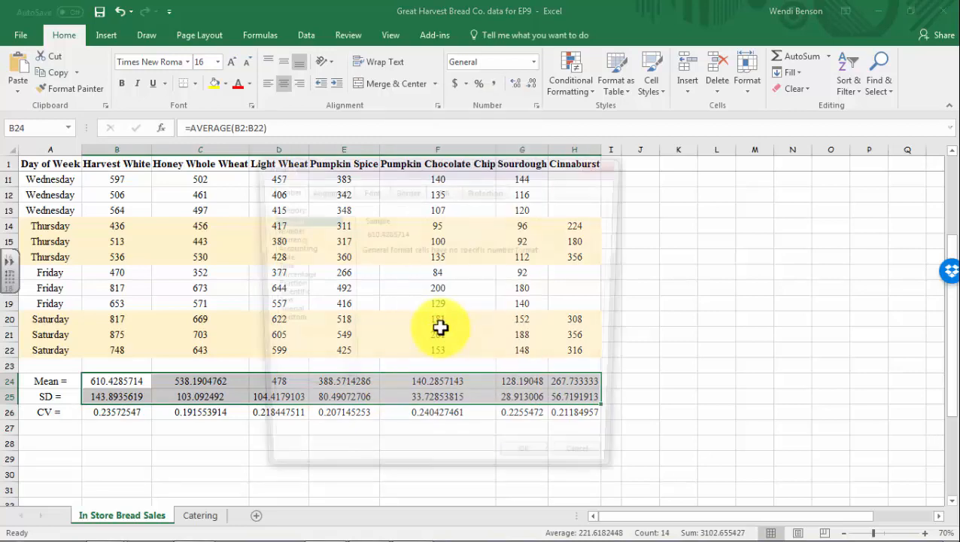
{"action": "left_click", "coordinate": [293, 229]}
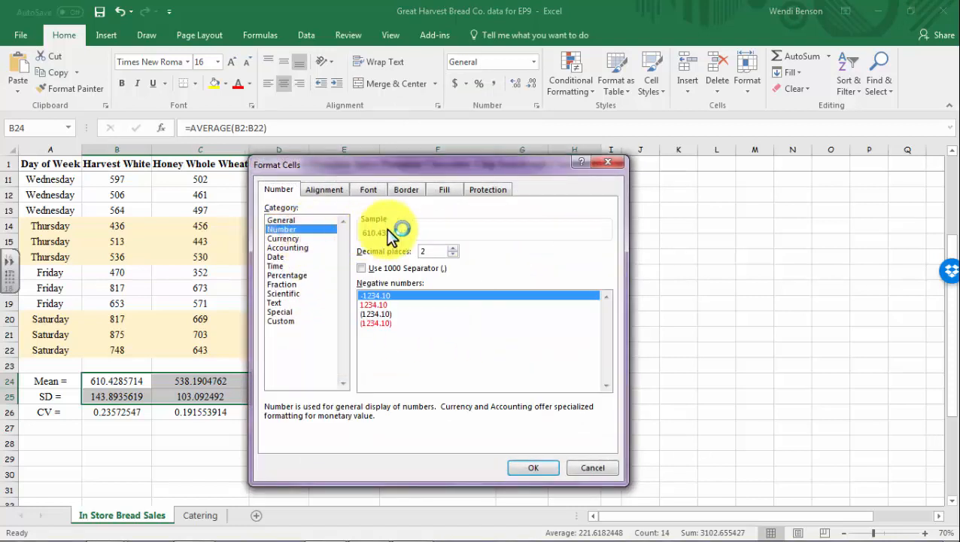
{"action": "left_click", "coordinate": [453, 254]}
{"action": "left_click", "coordinate": [453, 254]}
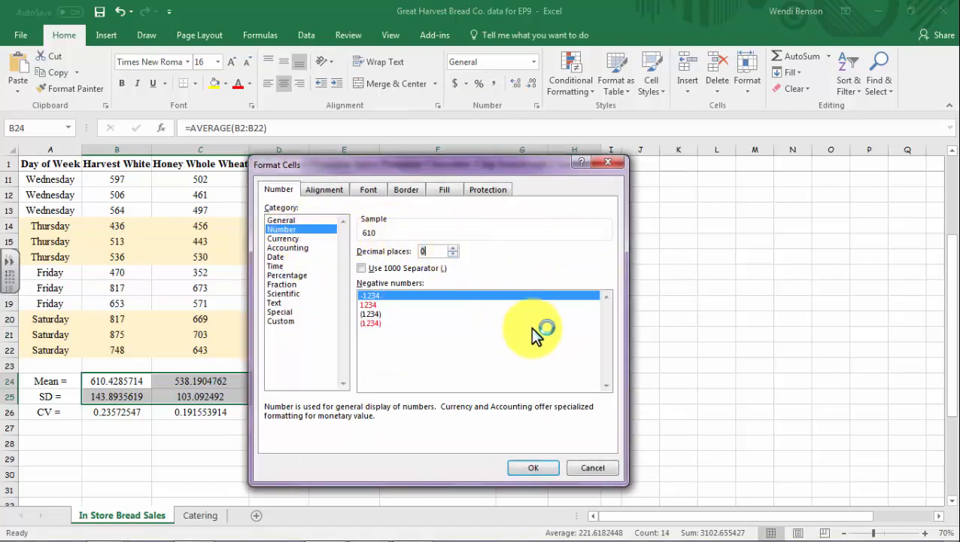
{"action": "left_click", "coordinate": [528, 467]}
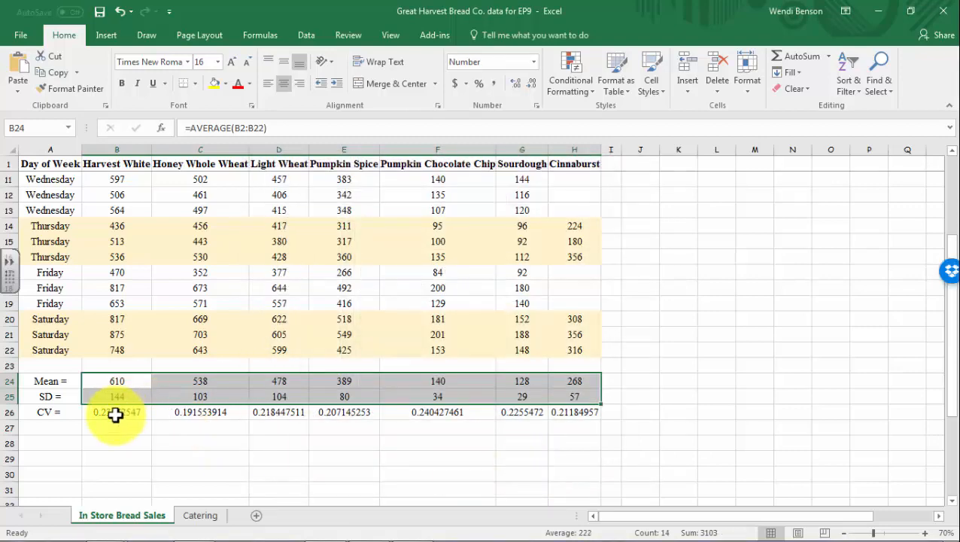
{"action": "left_click_drag", "start_coordinate": [118, 413], "coordinate": [572, 413]}
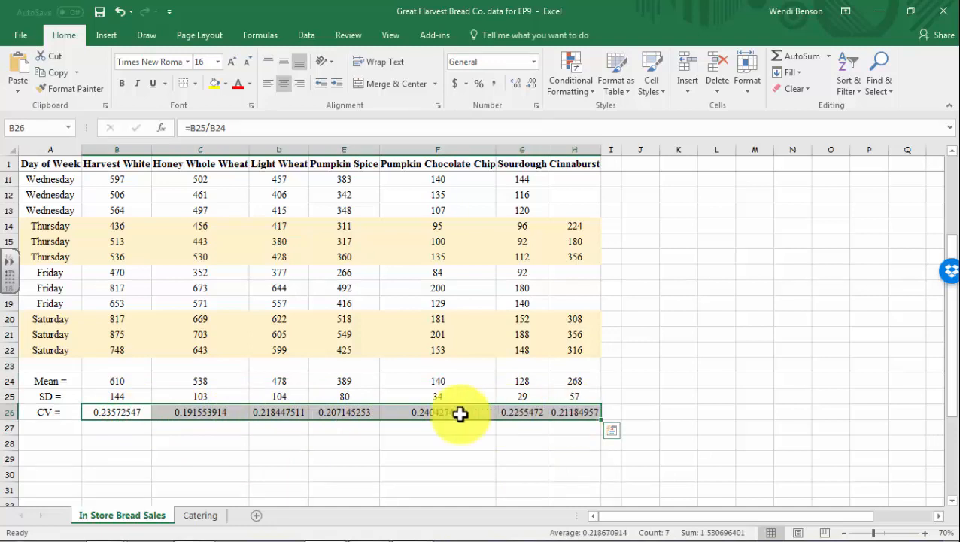
Format the CV cells B26:H26 as Percentage with 2 decimal places
{"action": "right_click", "coordinate": [243, 413]}
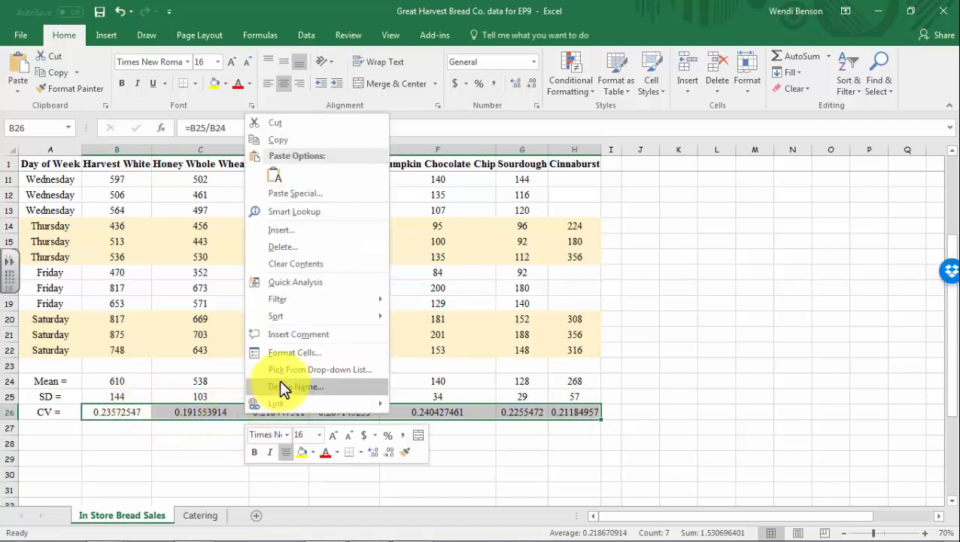
{"action": "left_click", "coordinate": [295, 354]}
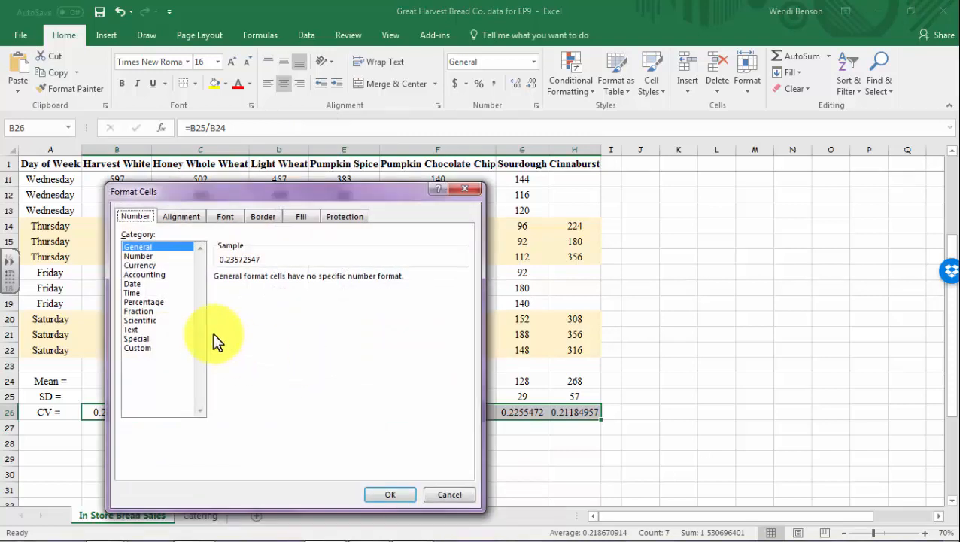
{"action": "left_click", "coordinate": [149, 301]}
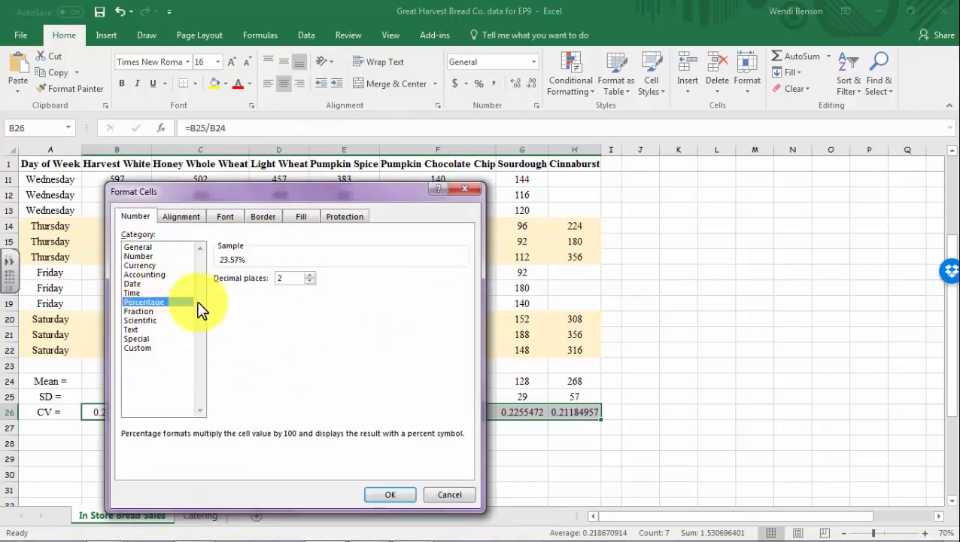
{"action": "left_click", "coordinate": [392, 495]}
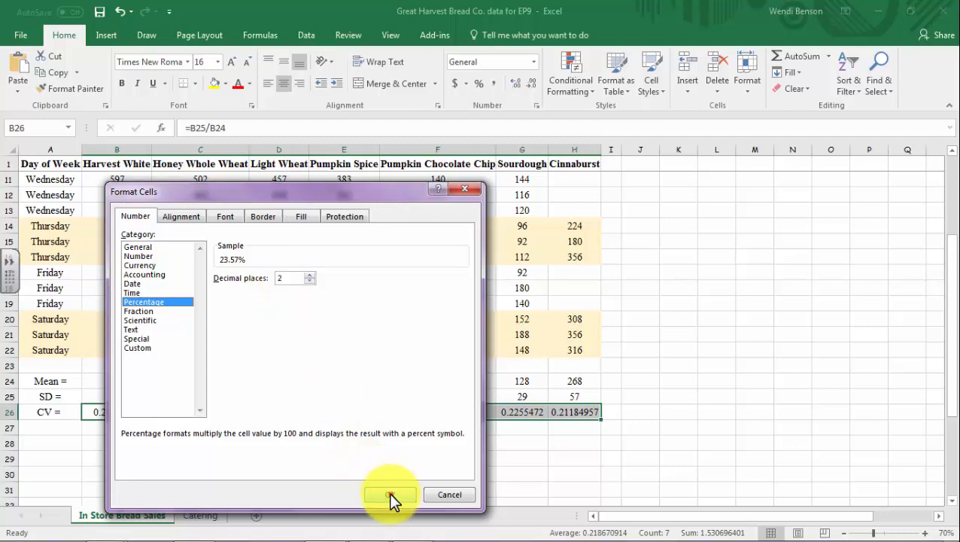
{"action": "left_click", "coordinate": [389, 494]}
{"action": "left_click", "coordinate": [261, 457]}
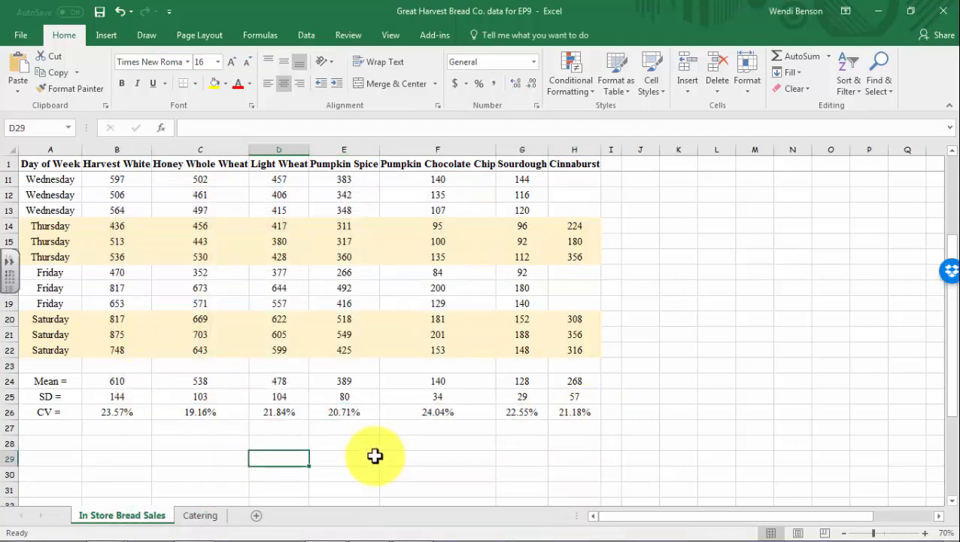
{"action": "scroll", "coordinate": [375, 455], "scroll_direction": "up", "scroll_amount": 3}
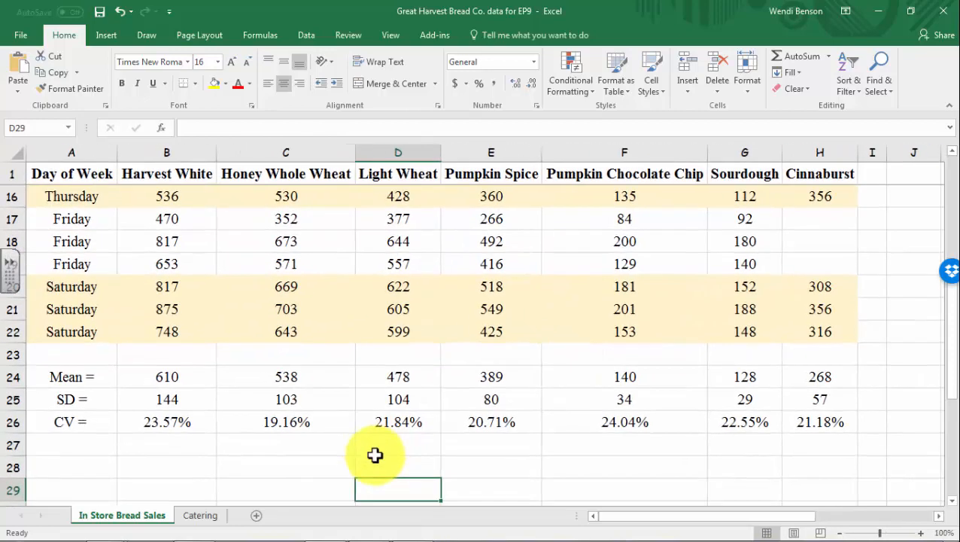
{"action": "left_click", "coordinate": [179, 426]}
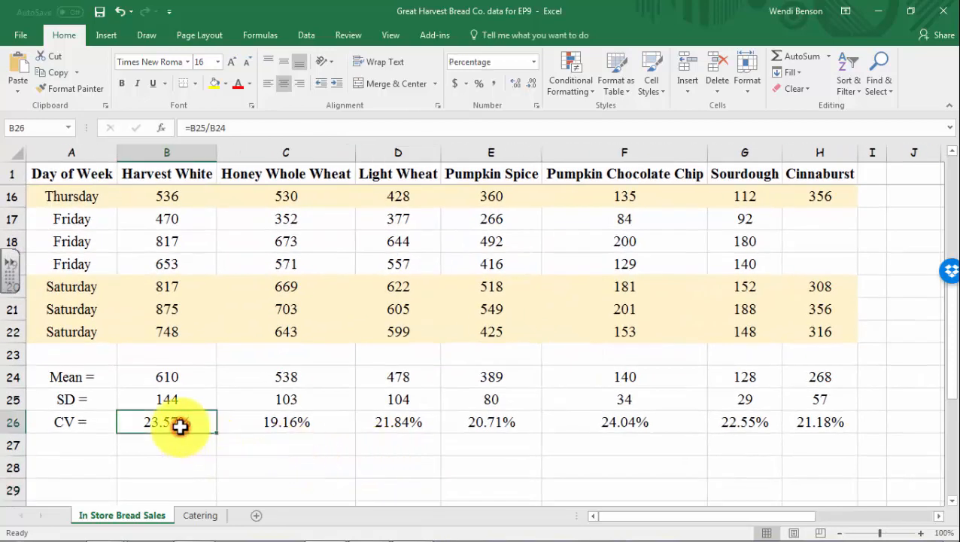
{"action": "left_click", "coordinate": [184, 403]}
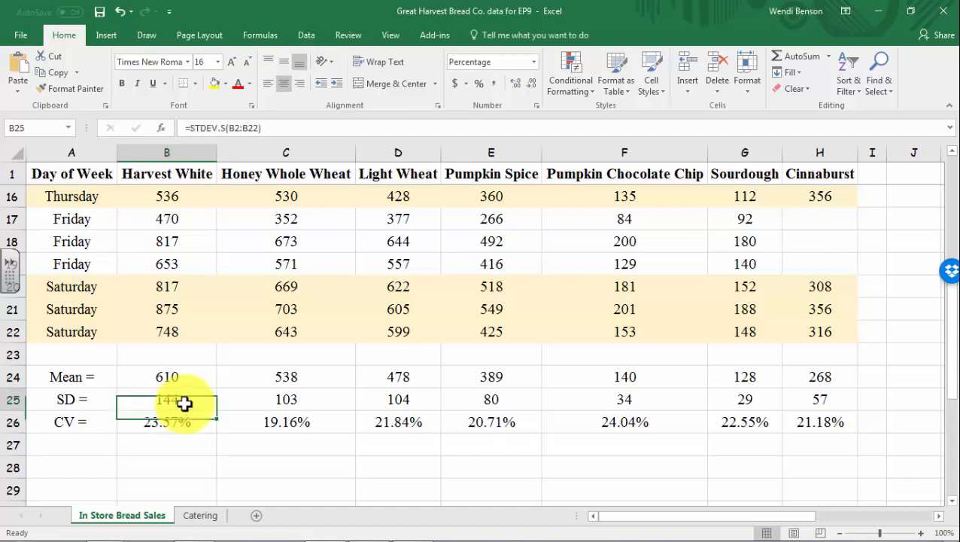
{"action": "left_click", "coordinate": [195, 377]}
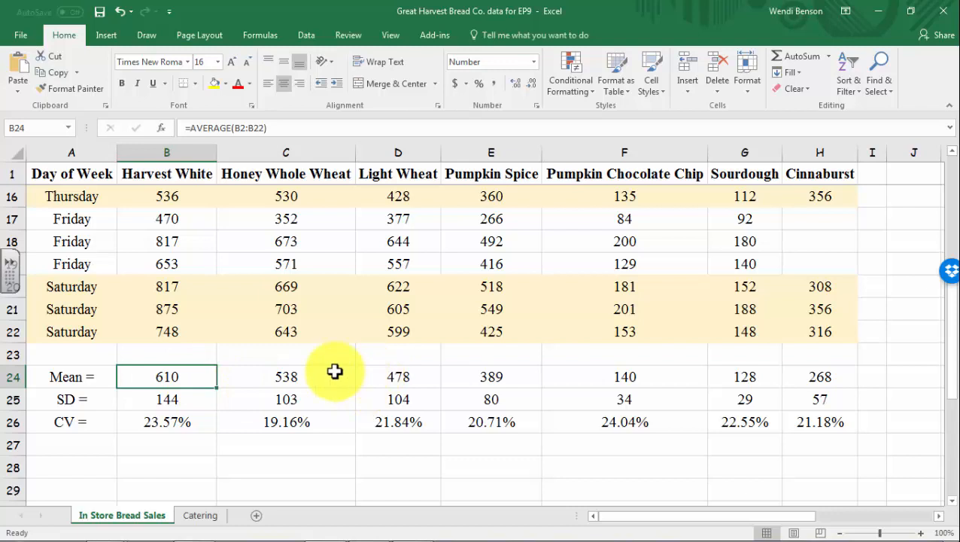
{"action": "left_click", "coordinate": [732, 399]}
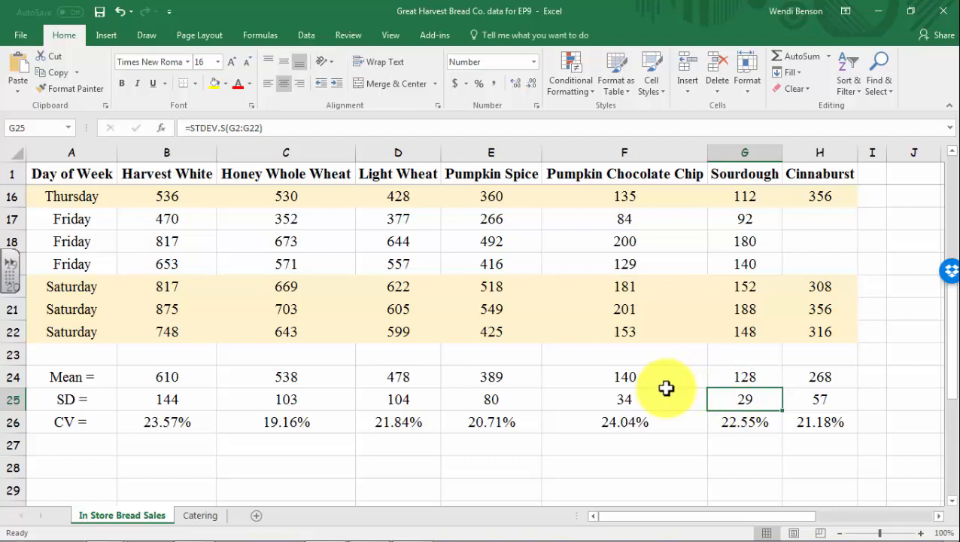
{"action": "left_click", "coordinate": [579, 399]}
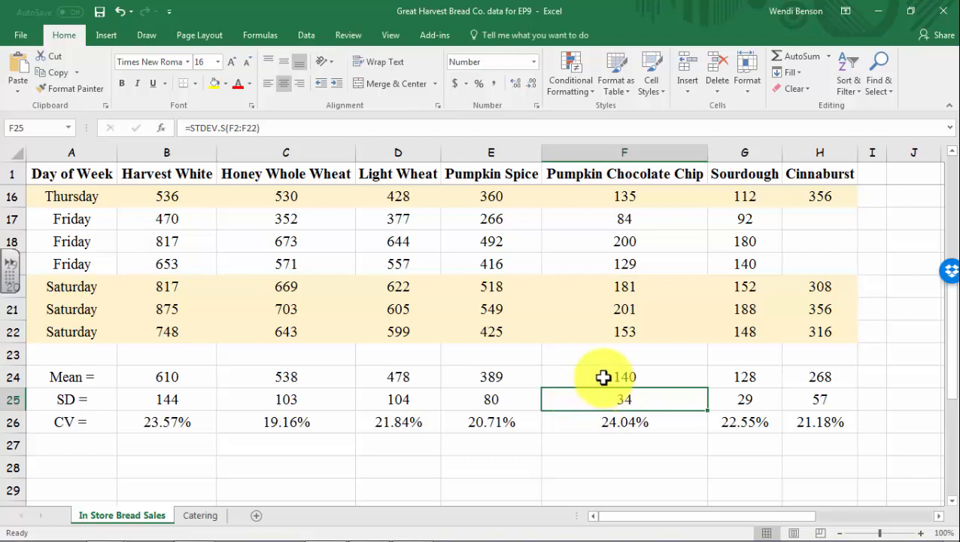
{"action": "left_click", "coordinate": [604, 373]}
{"action": "left_click", "coordinate": [733, 376]}
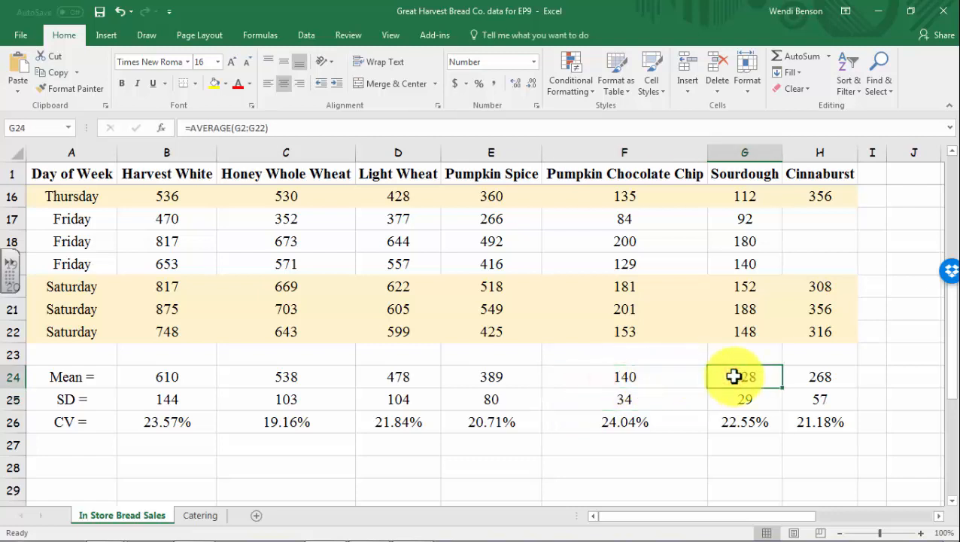
{"action": "left_click_drag", "start_coordinate": [167, 376], "coordinate": [543, 388]}
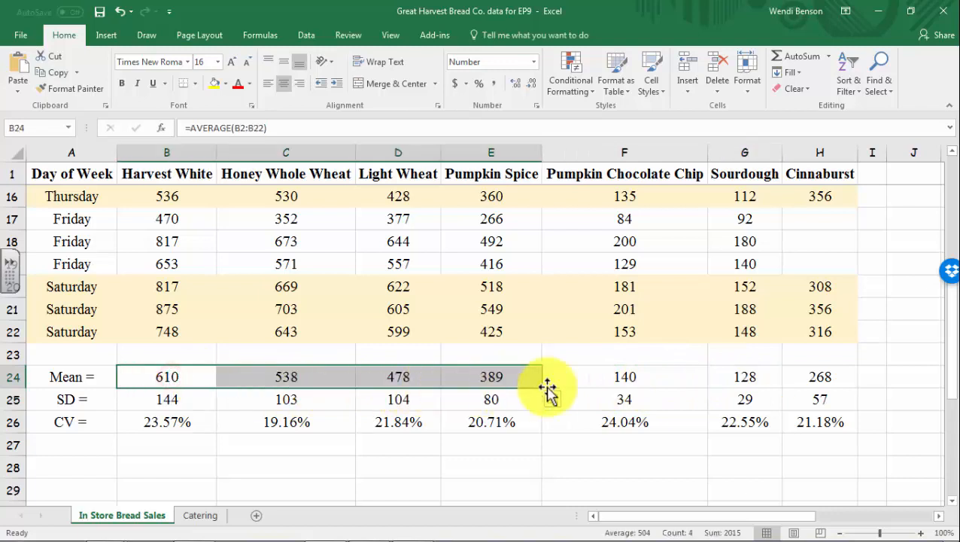
{"action": "left_click", "coordinate": [804, 376]}
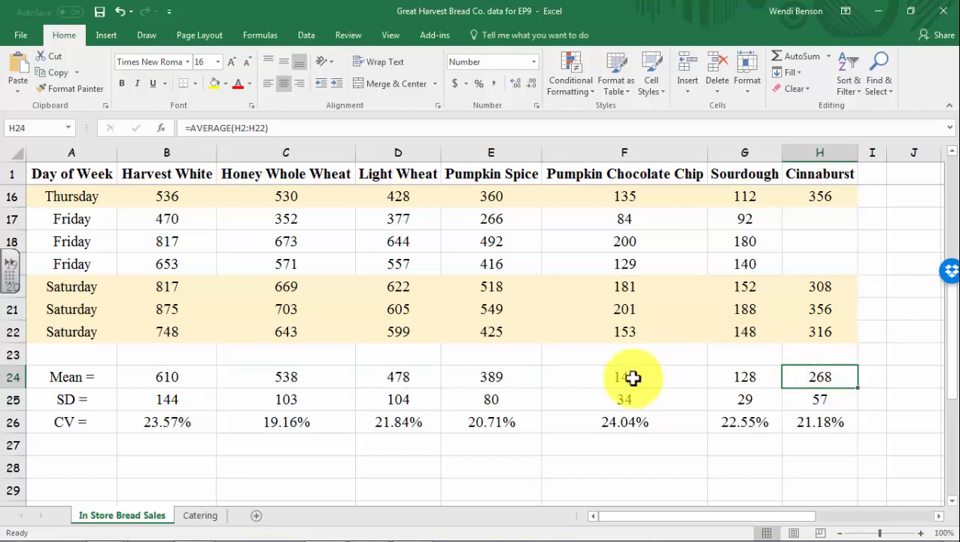
{"action": "left_click", "coordinate": [615, 422]}
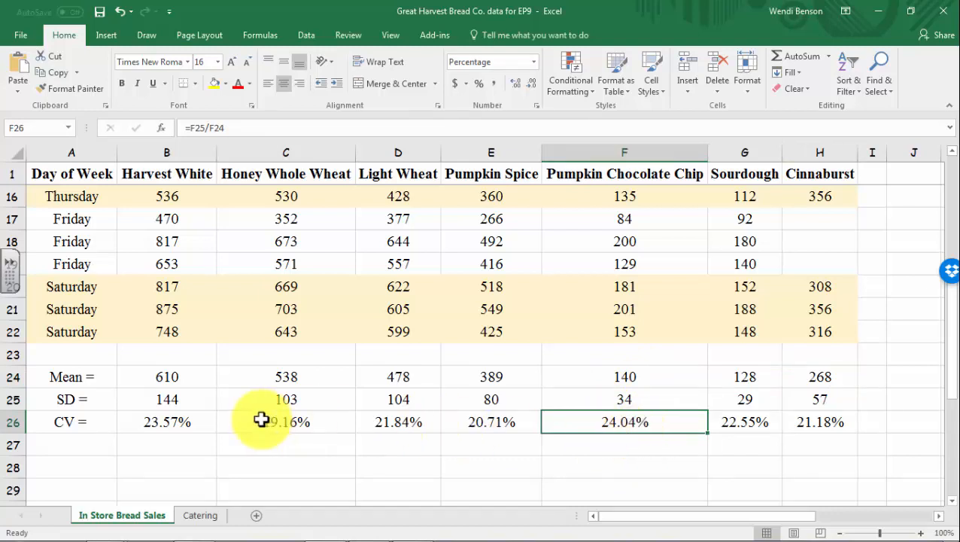
{"action": "left_click", "coordinate": [739, 425]}
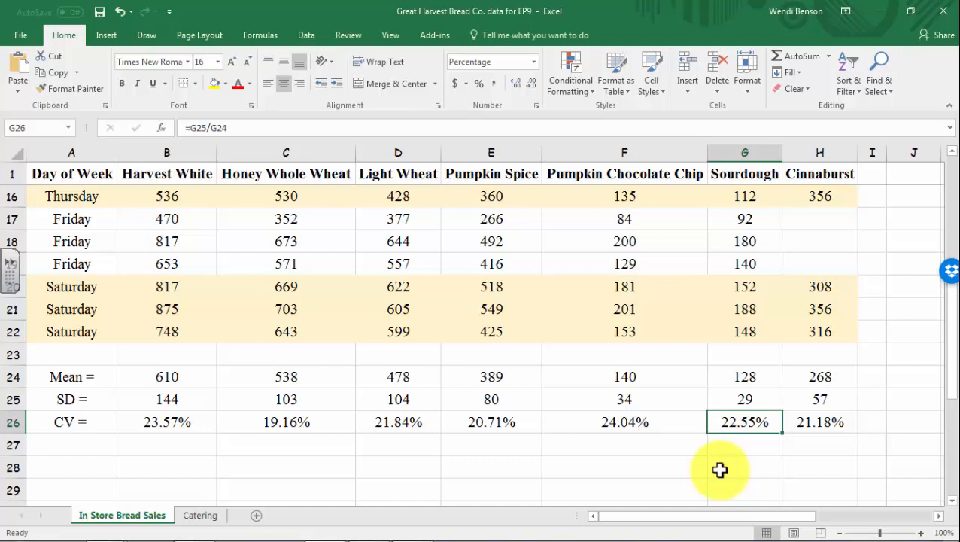
{"action": "left_click", "coordinate": [646, 381]}
{"action": "left_click", "coordinate": [736, 375]}
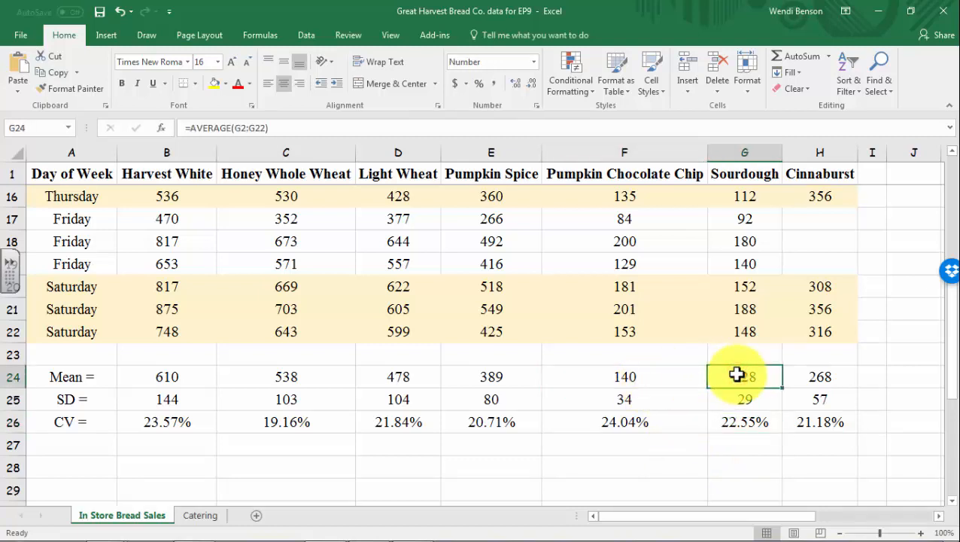
{"action": "left_click", "coordinate": [680, 465]}
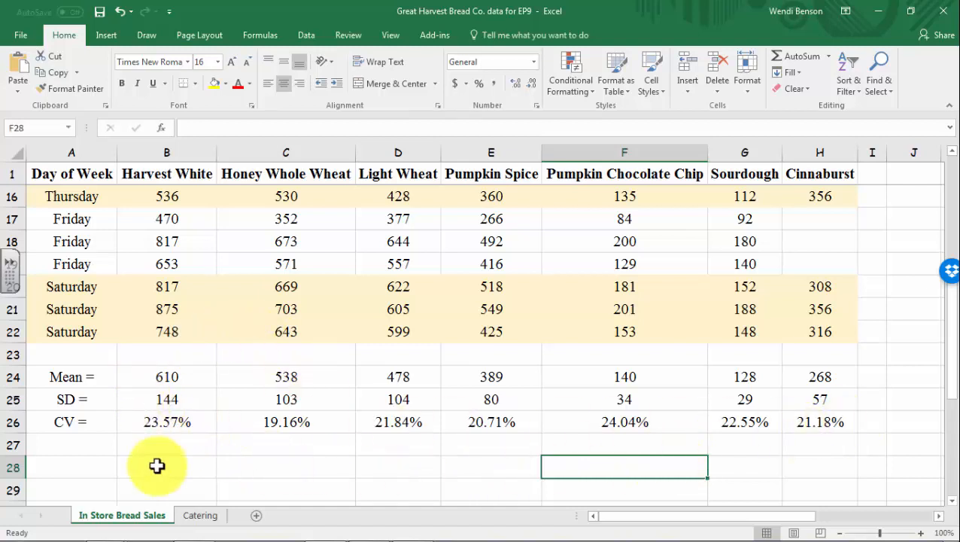
{"action": "left_click", "coordinate": [135, 421]}
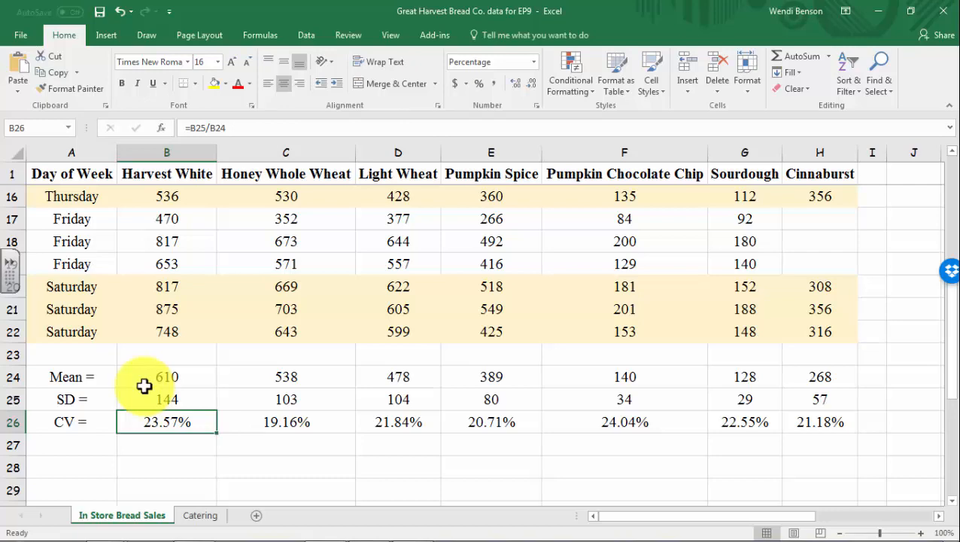
{"action": "scroll", "coordinate": [143, 386], "scroll_direction": "up", "scroll_amount": 5}
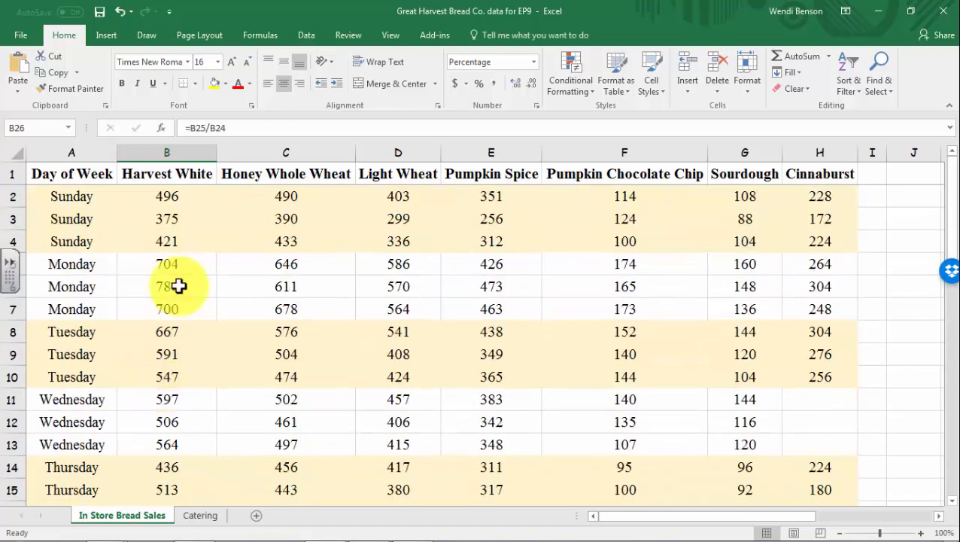
Select the bread table A1:H22 and insert a PivotTable on a new worksheet
{"action": "left_click_drag", "start_coordinate": [61, 180], "coordinate": [829, 448]}
{"action": "left_click_drag", "start_coordinate": [830, 449], "coordinate": [830, 450]}
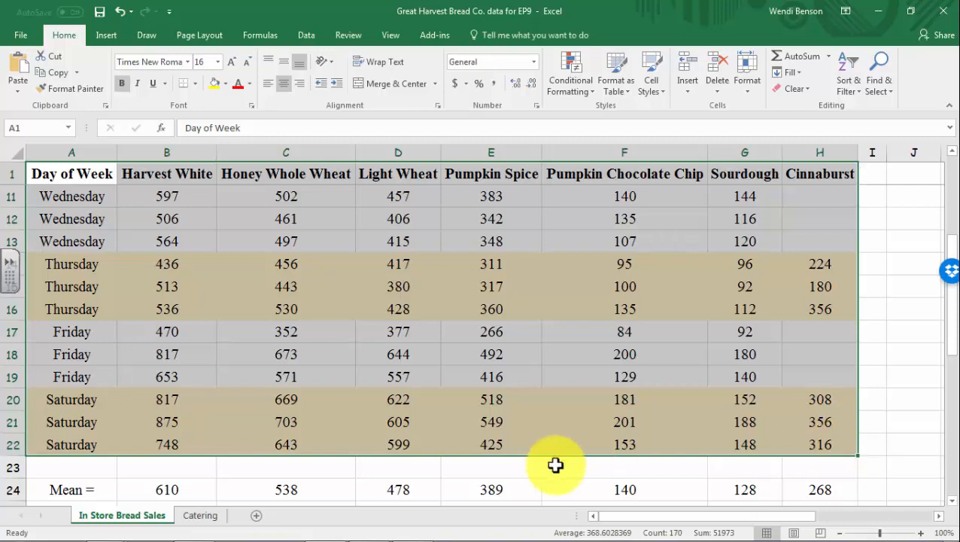
{"action": "scroll", "coordinate": [251, 428], "scroll_direction": "down", "scroll_amount": 3}
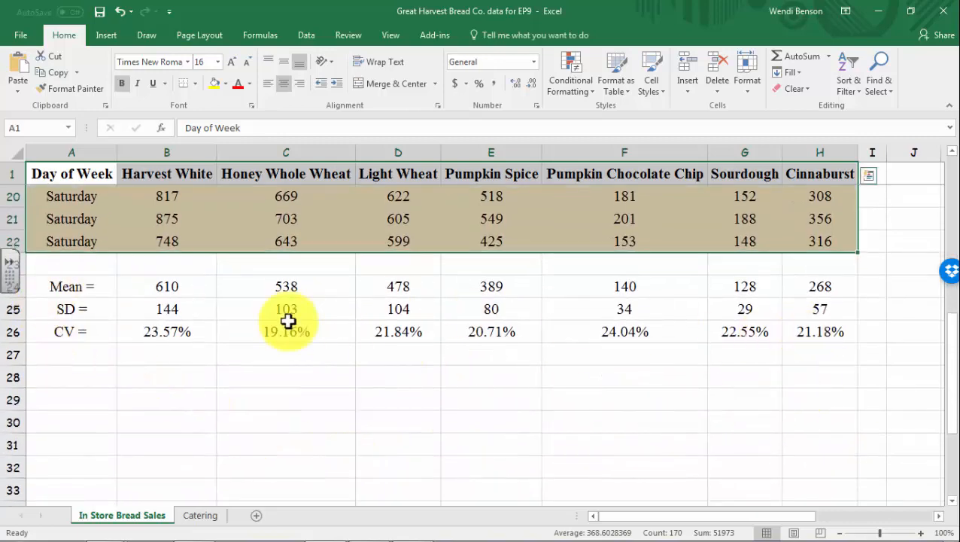
{"action": "scroll", "coordinate": [278, 376], "scroll_direction": "up", "scroll_amount": 6}
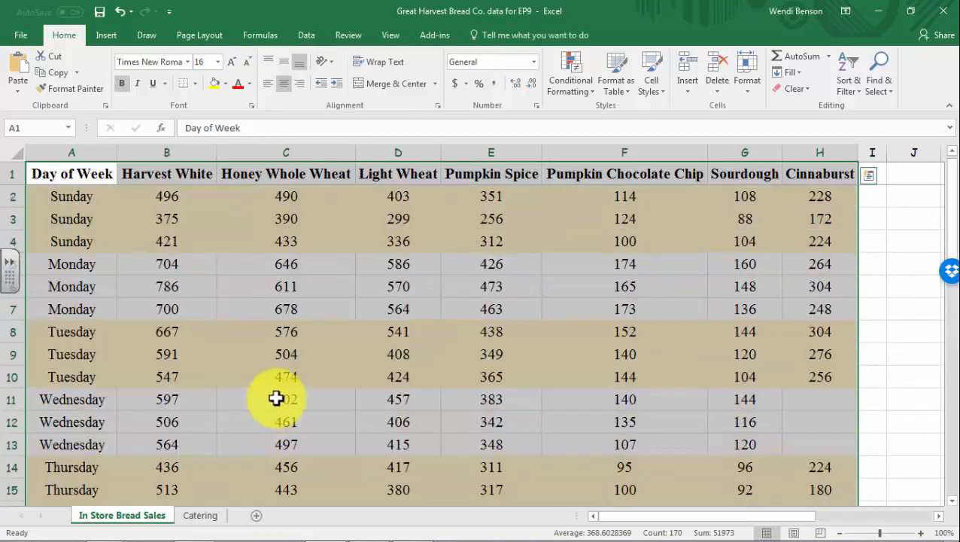
{"action": "left_click", "coordinate": [103, 38]}
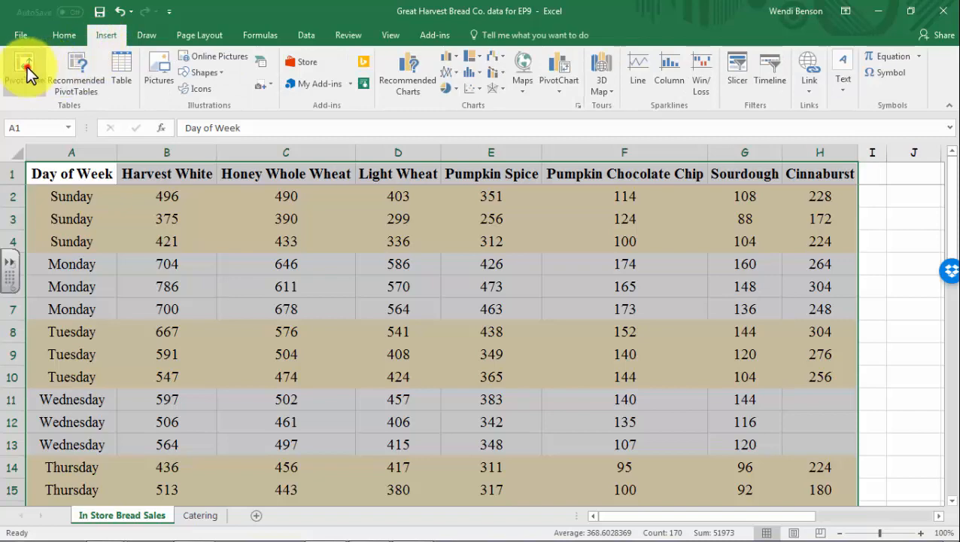
{"action": "left_click", "coordinate": [27, 67]}
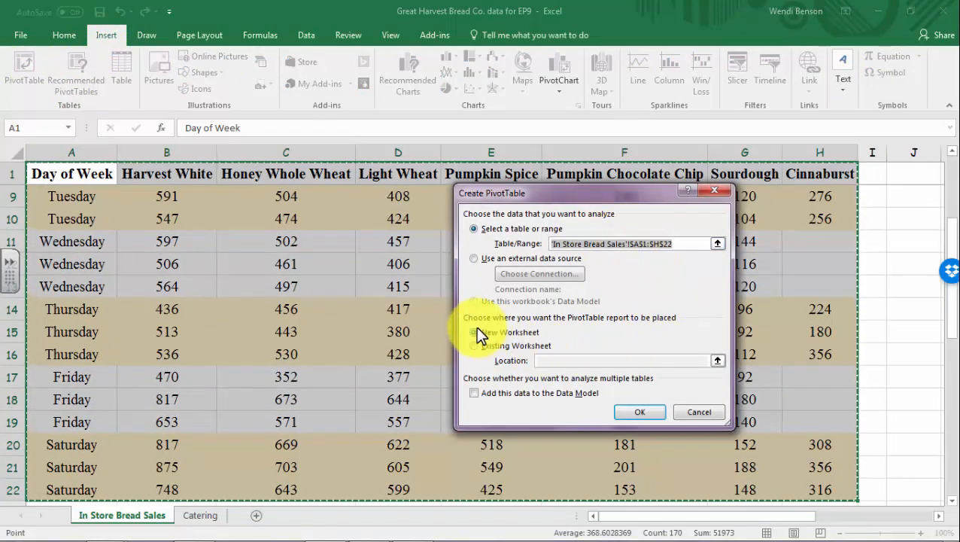
{"action": "left_click", "coordinate": [639, 412]}
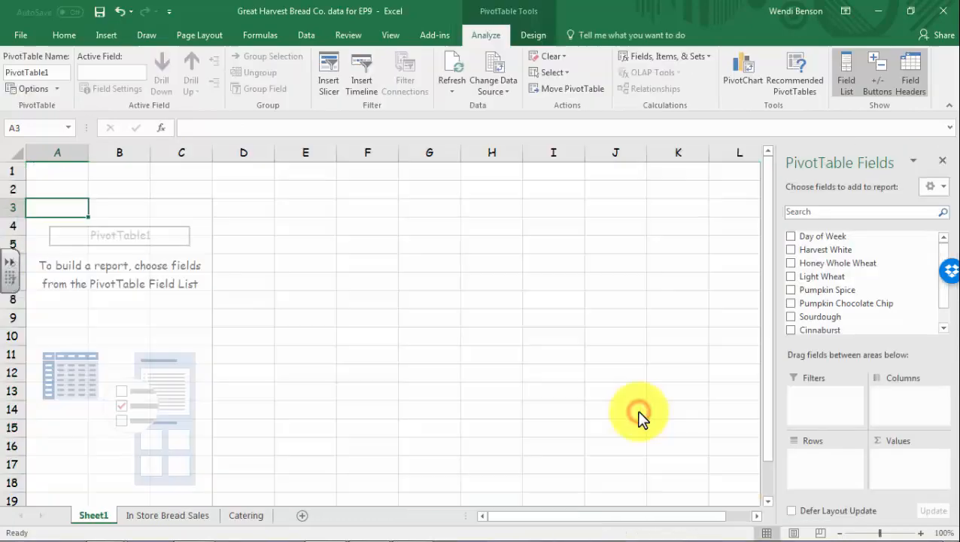
Rename the Sheet1 tab to 'M SD Bread by Day' and reselect the pivot table
{"action": "double_click", "coordinate": [86, 518]}
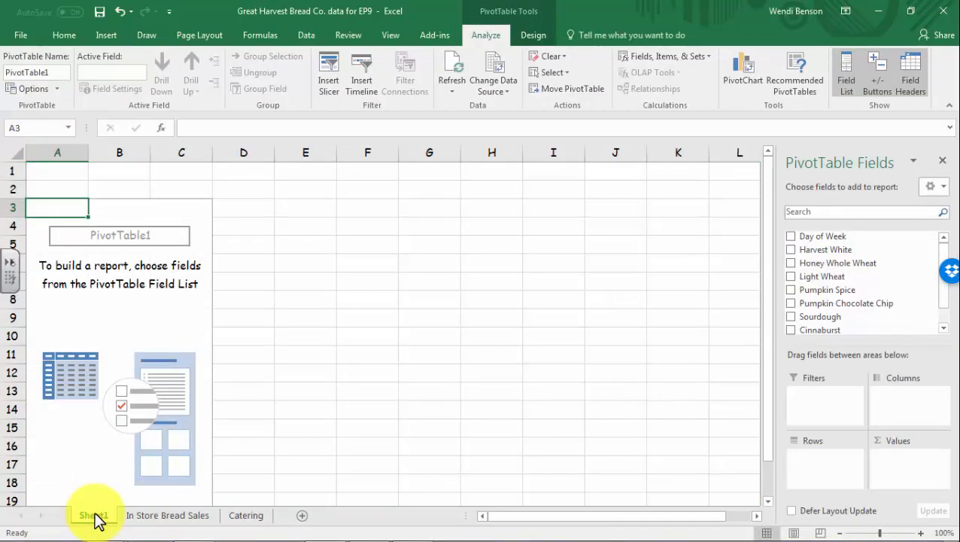
{"action": "double_click", "coordinate": [94, 515]}
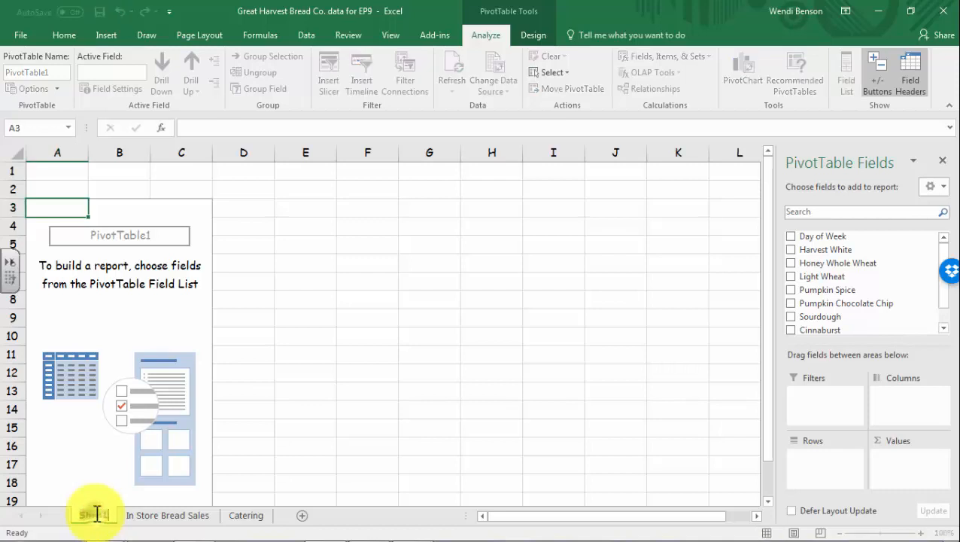
{"action": "left_click", "coordinate": [306, 482]}
{"action": "right_click", "coordinate": [95, 517]}
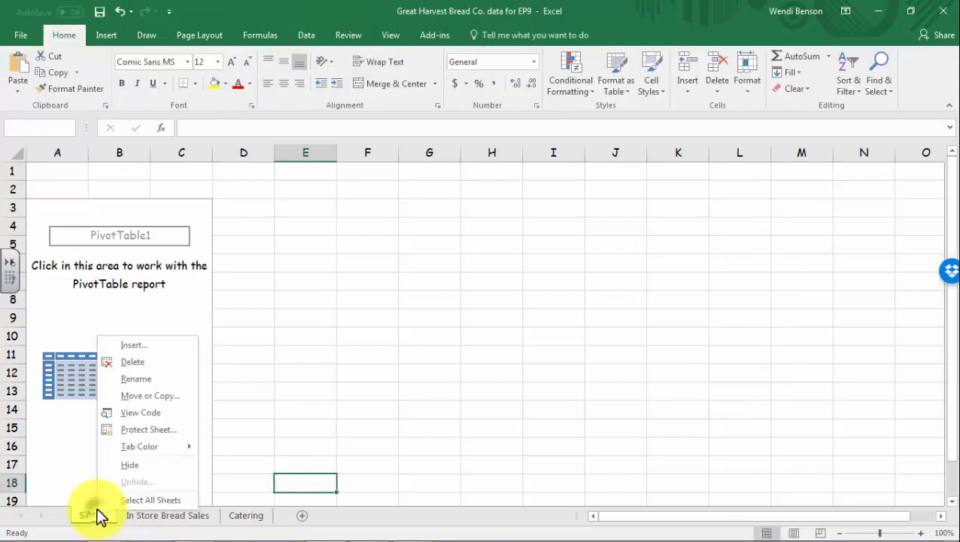
{"action": "left_click", "coordinate": [154, 379]}
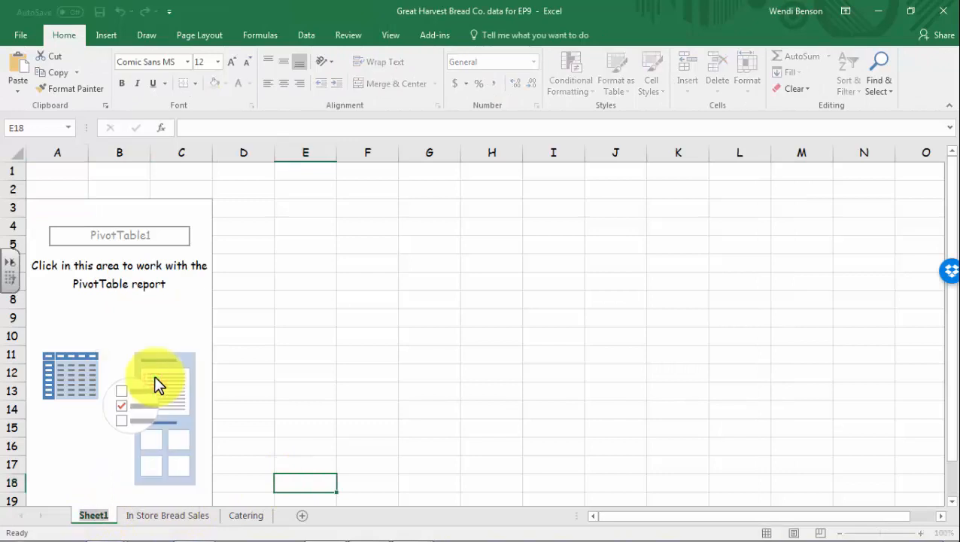
{"action": "type", "text": "M"}
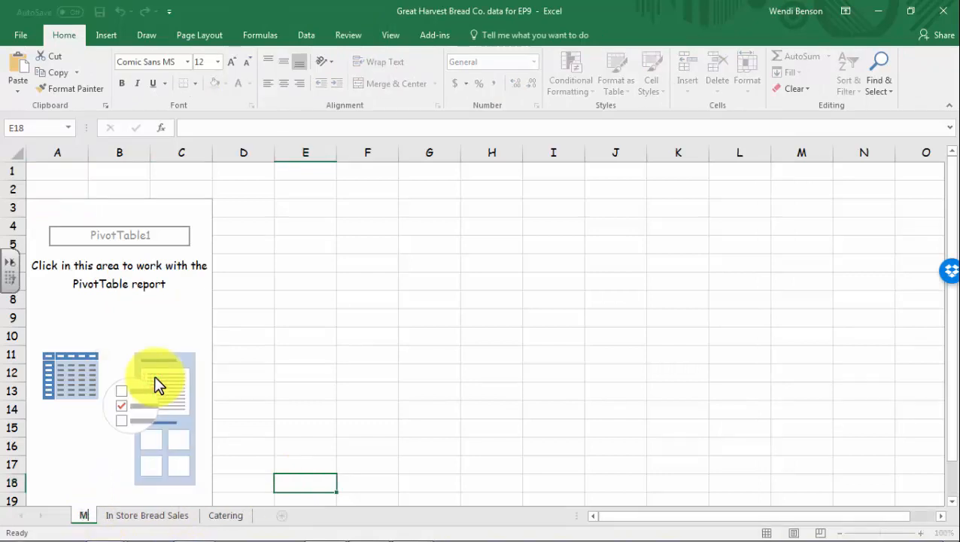
{"action": "type", "text": " SD"}
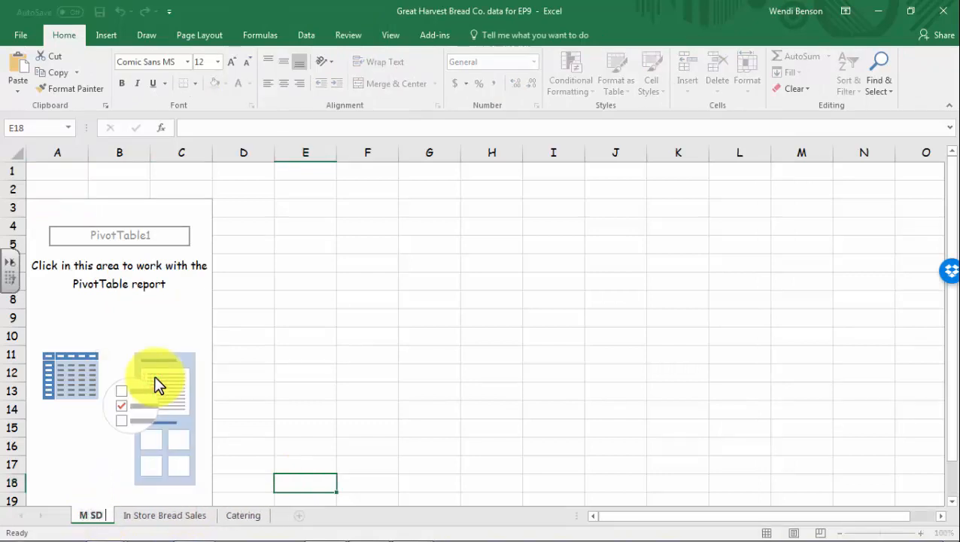
{"action": "type", "text": " Bread by Day"}
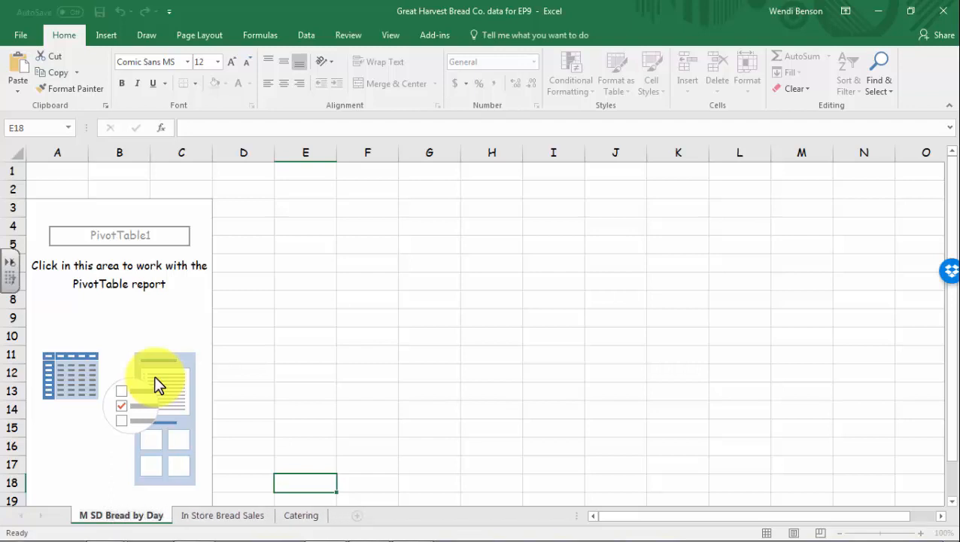
{"action": "key", "text": "Return"}
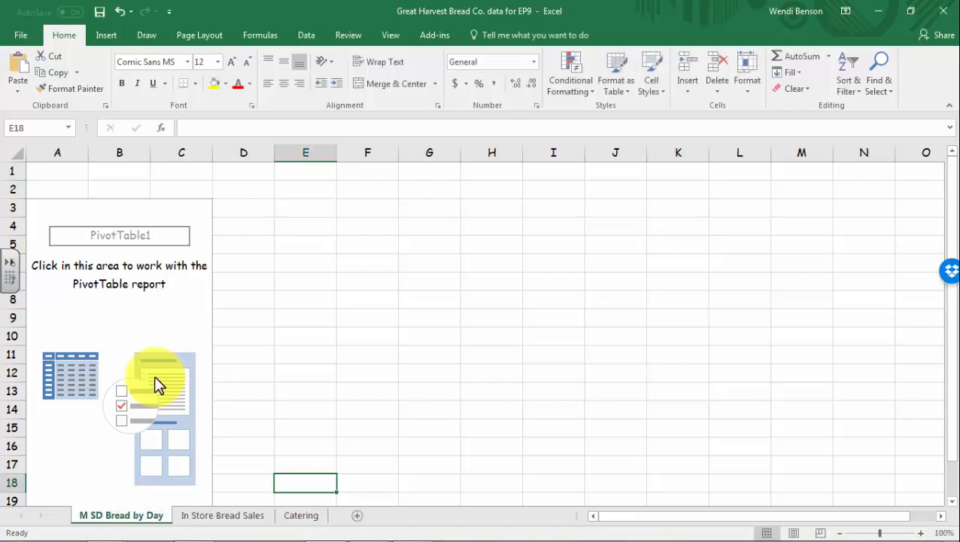
{"action": "left_click", "coordinate": [178, 301]}
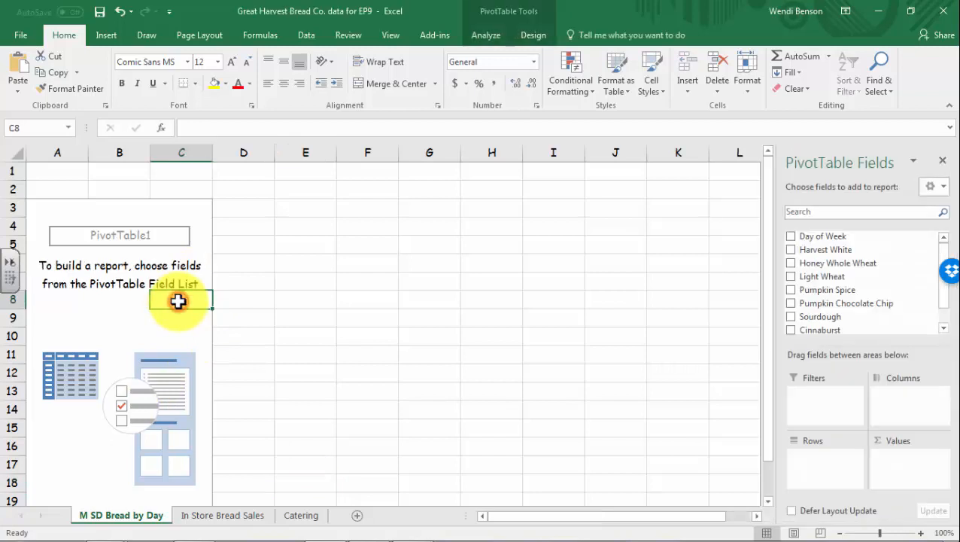
Place Day of Week in the pivot table Rows to list Sunday through Saturday with a Grand Total
{"action": "left_click", "coordinate": [535, 34]}
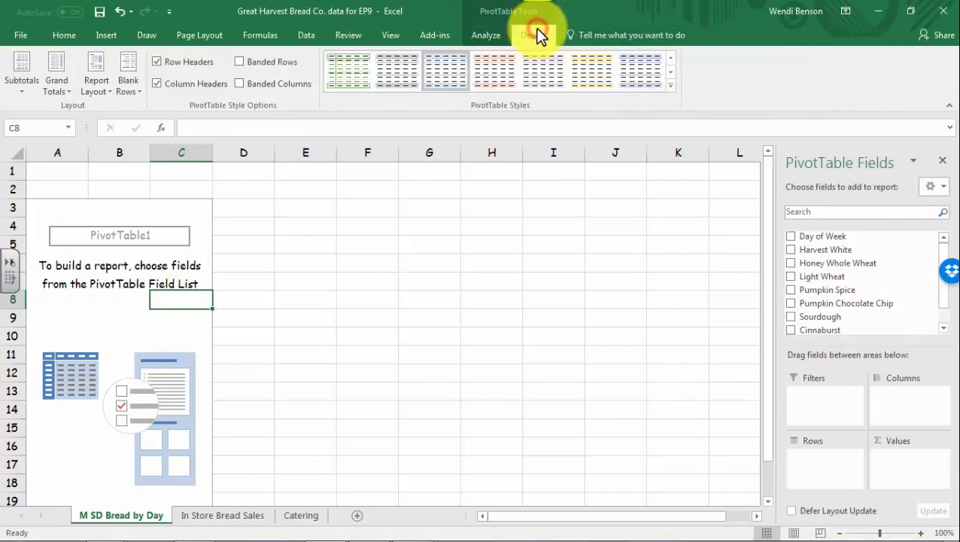
{"action": "left_click", "coordinate": [491, 34]}
{"action": "left_click_drag", "start_coordinate": [843, 282], "coordinate": [804, 462]}
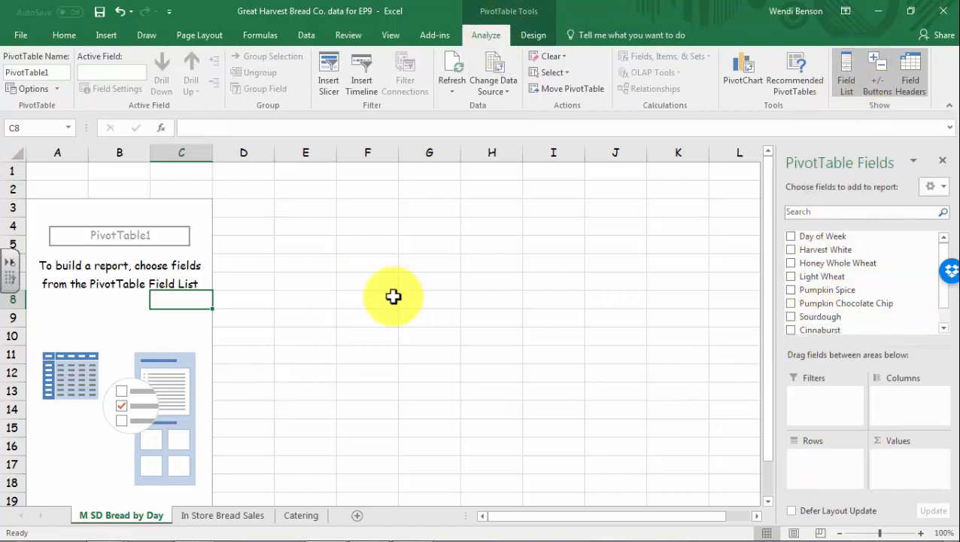
{"action": "left_click", "coordinate": [791, 237]}
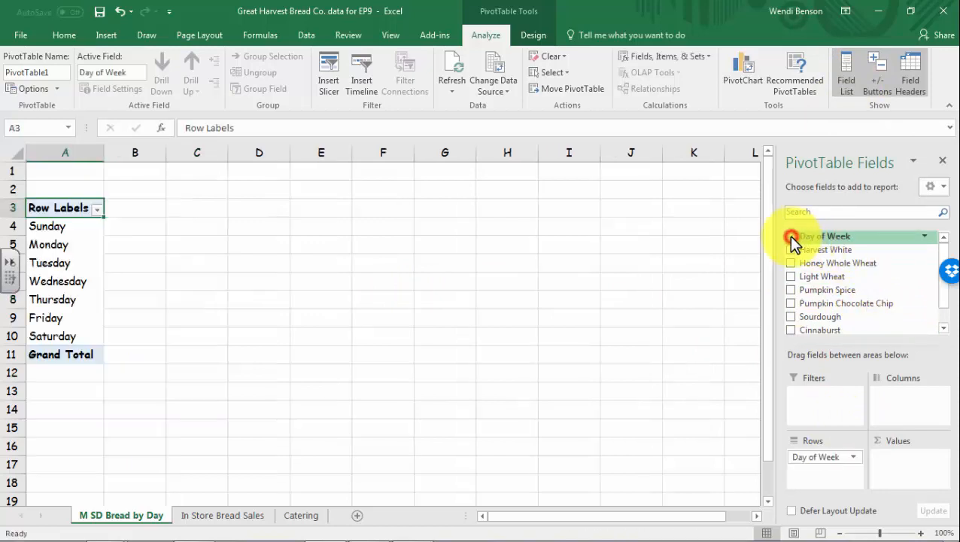
{"action": "left_click_drag", "start_coordinate": [791, 235], "coordinate": [825, 458]}
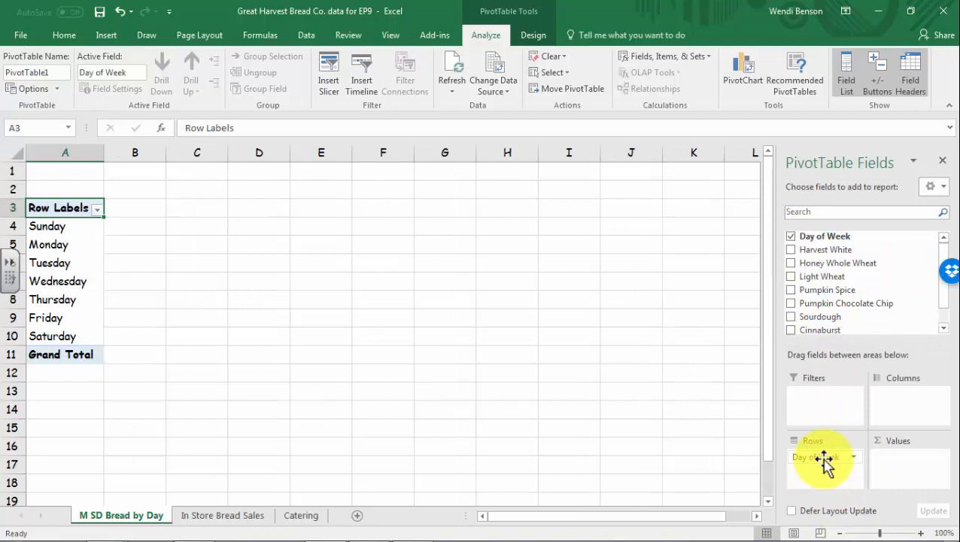
{"action": "left_click_drag", "start_coordinate": [825, 457], "coordinate": [862, 472]}
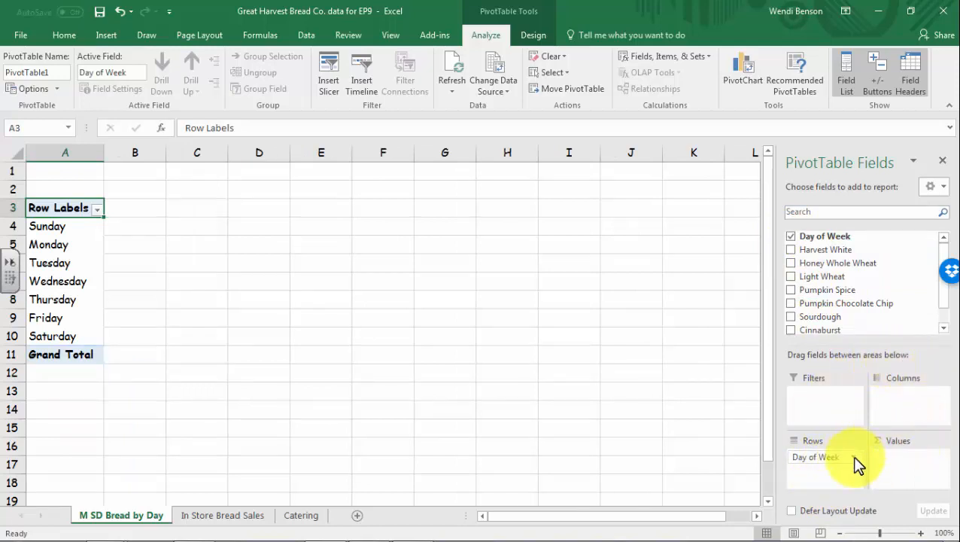
{"action": "left_click", "coordinate": [853, 456]}
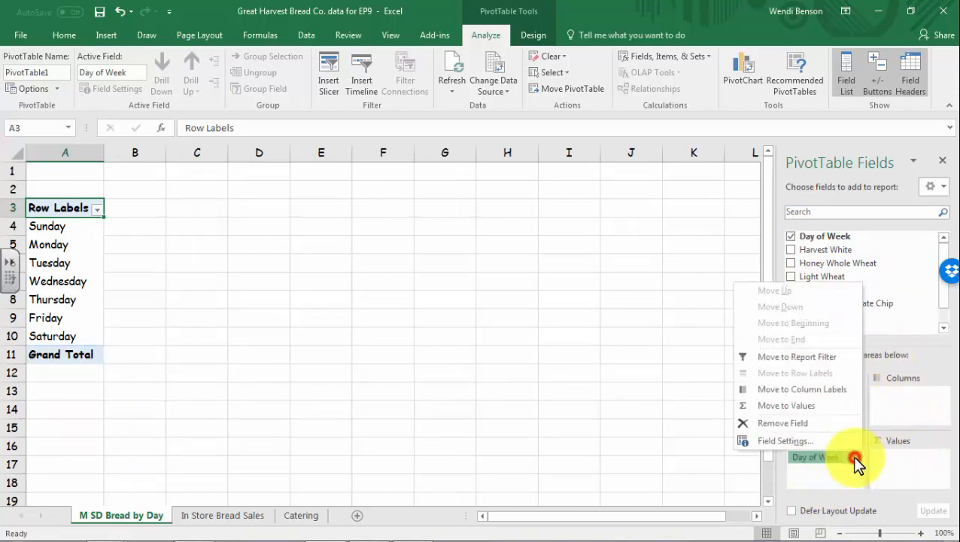
Briefly add Honey Whole Wheat, Light Wheat, Pumpkin Spice and Pumpkin Chocolate Chip, then remove them, leaving Harvest White (total 12819)
{"action": "left_click", "coordinate": [811, 472]}
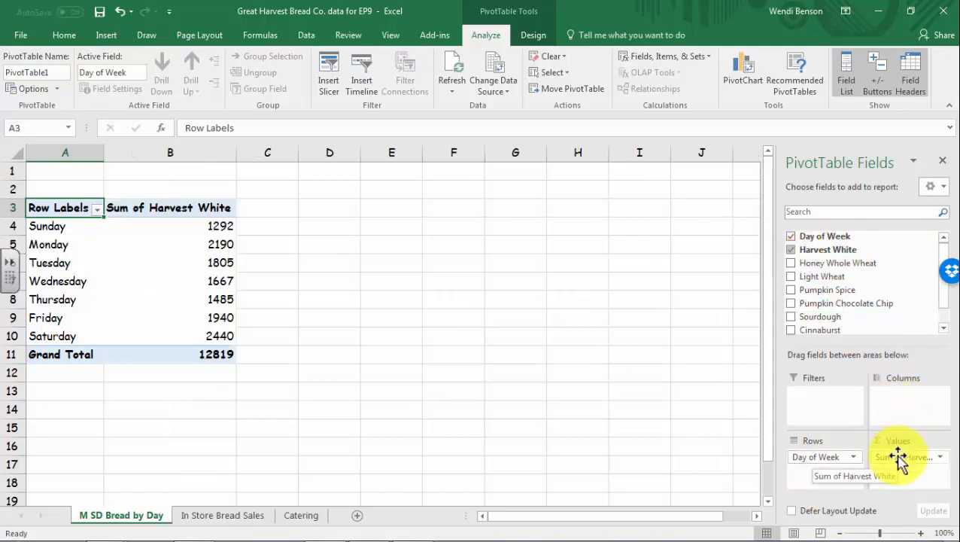
{"action": "left_click", "coordinate": [791, 264]}
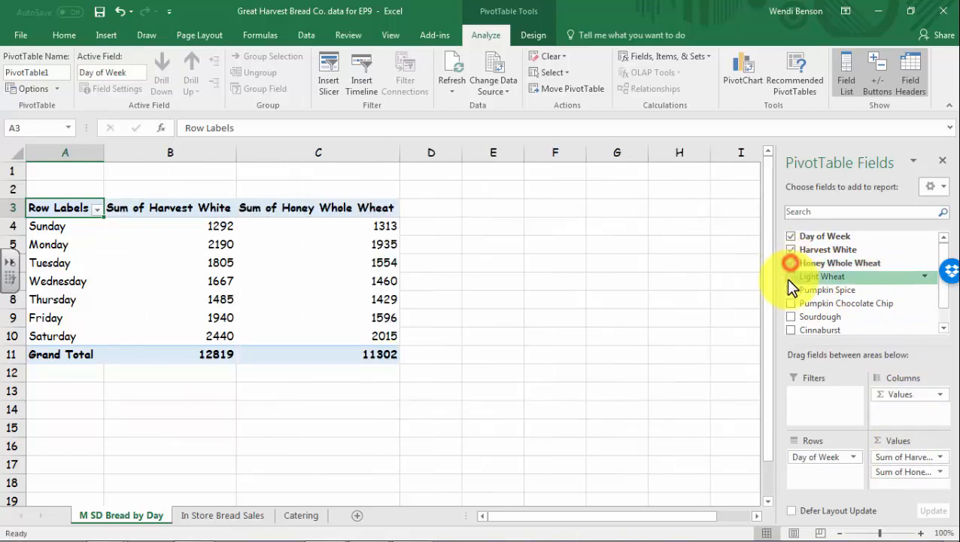
{"action": "left_click", "coordinate": [789, 277]}
{"action": "left_click", "coordinate": [791, 290]}
{"action": "left_click", "coordinate": [791, 304]}
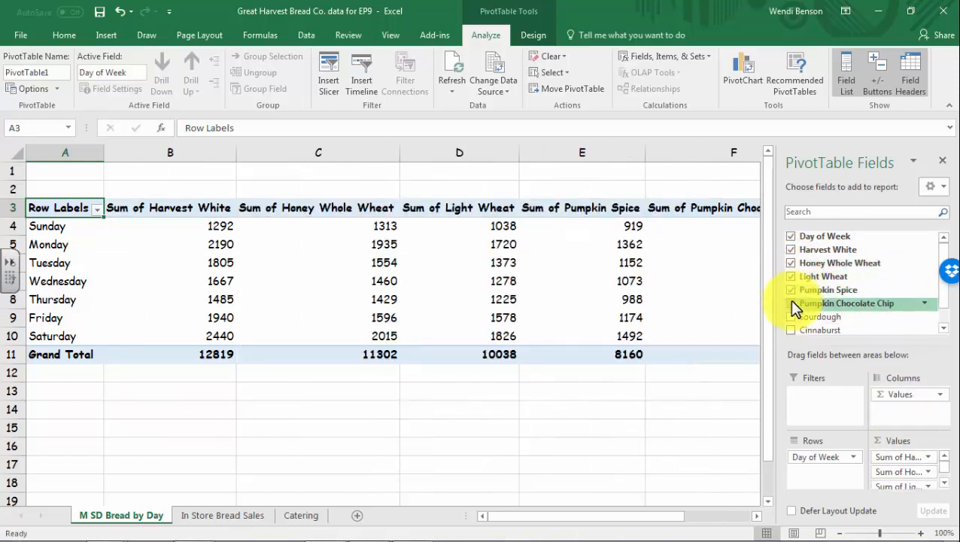
{"action": "left_click", "coordinate": [790, 303]}
{"action": "left_click", "coordinate": [790, 290]}
{"action": "left_click", "coordinate": [790, 276]}
{"action": "left_click", "coordinate": [789, 263]}
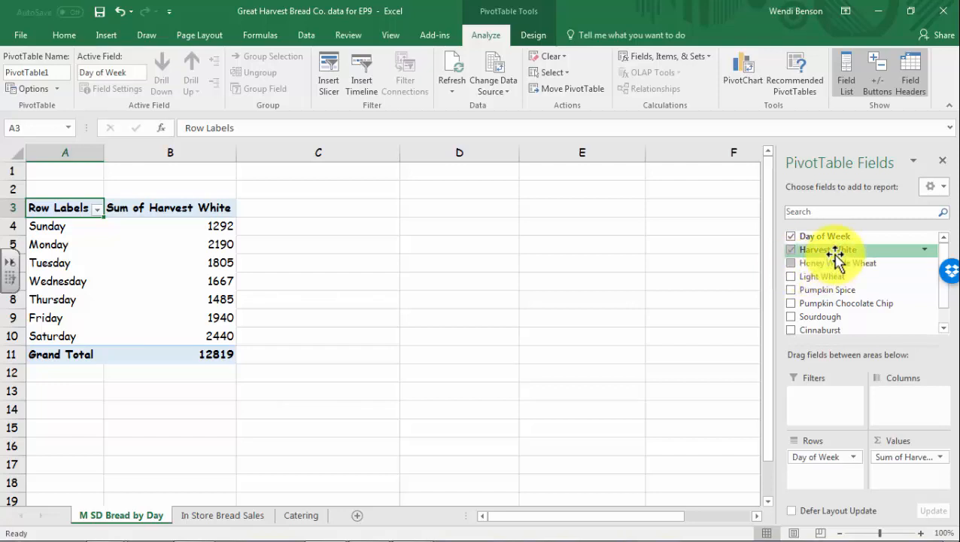
Add Harvest White, Honey Whole Wheat and Light Wheat to the pivot Values twice each
{"action": "left_click_drag", "start_coordinate": [831, 254], "coordinate": [918, 444]}
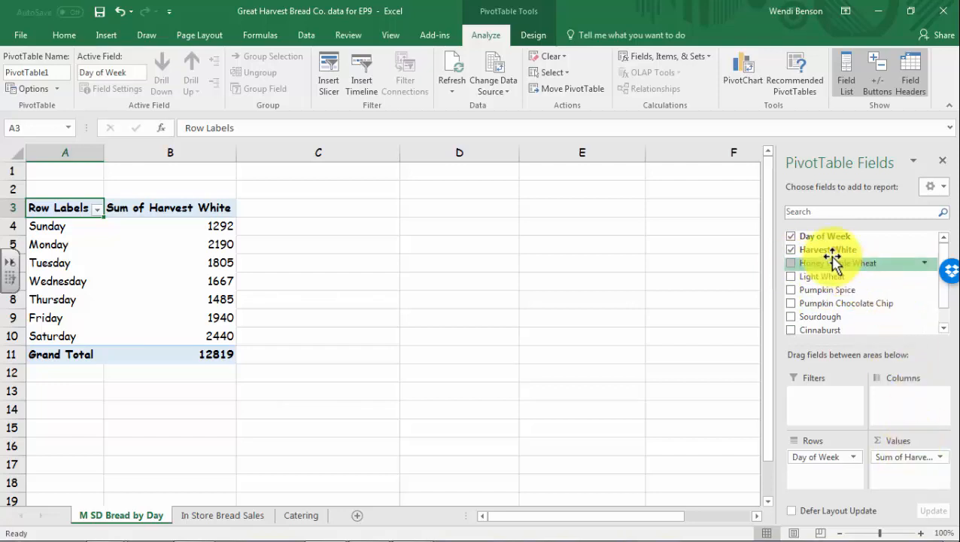
{"action": "left_click_drag", "start_coordinate": [827, 249], "coordinate": [914, 468]}
{"action": "left_click_drag", "start_coordinate": [850, 257], "coordinate": [925, 485]}
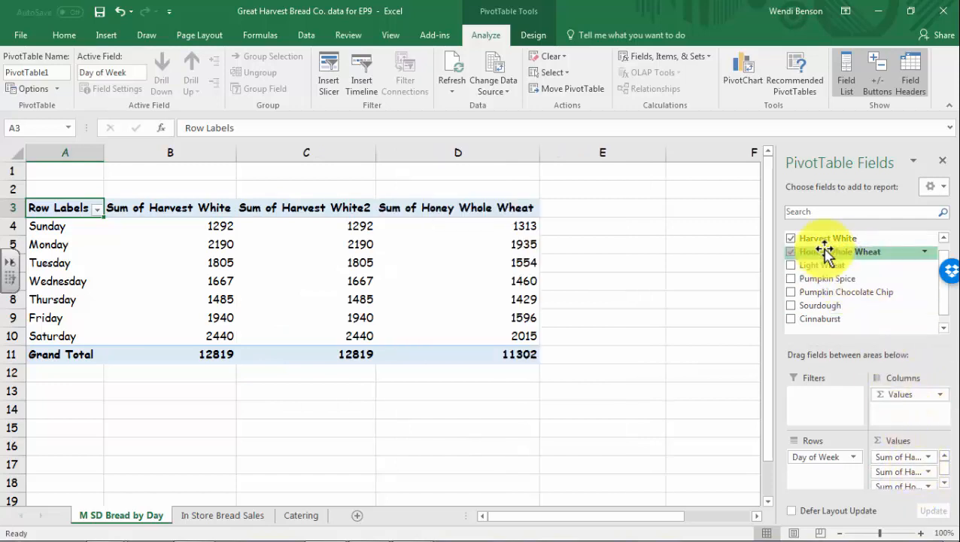
{"action": "left_click_drag", "start_coordinate": [828, 251], "coordinate": [911, 497]}
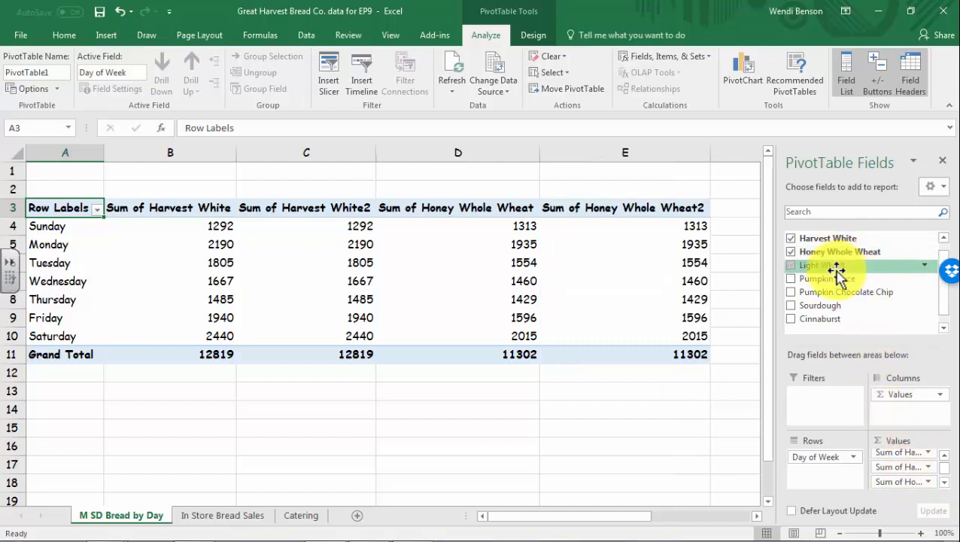
{"action": "left_click_drag", "start_coordinate": [835, 268], "coordinate": [910, 488]}
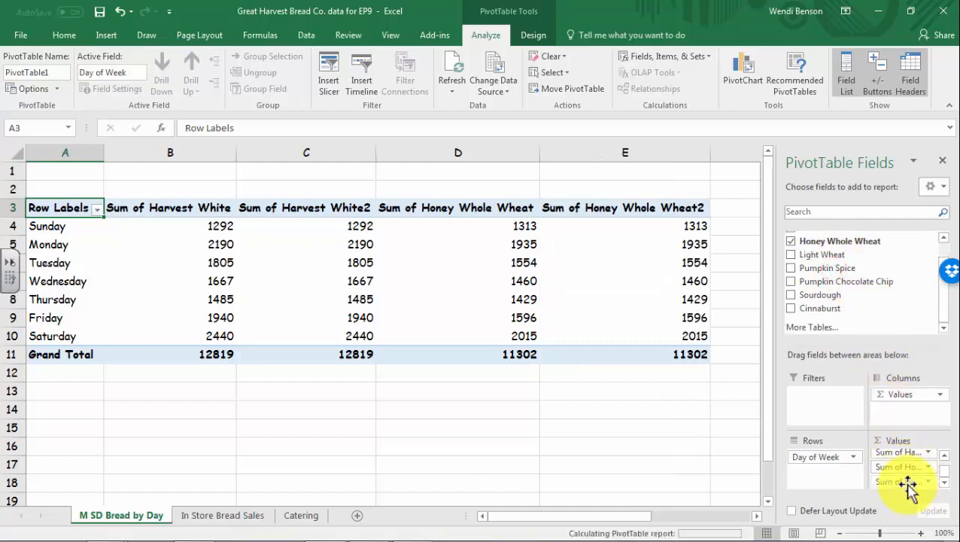
{"action": "left_click_drag", "start_coordinate": [820, 256], "coordinate": [903, 450]}
Add Pumpkin Spice and Pumpkin Chocolate Chip twice each to Values, then add Sourdough
{"action": "left_click_drag", "start_coordinate": [831, 268], "coordinate": [919, 483]}
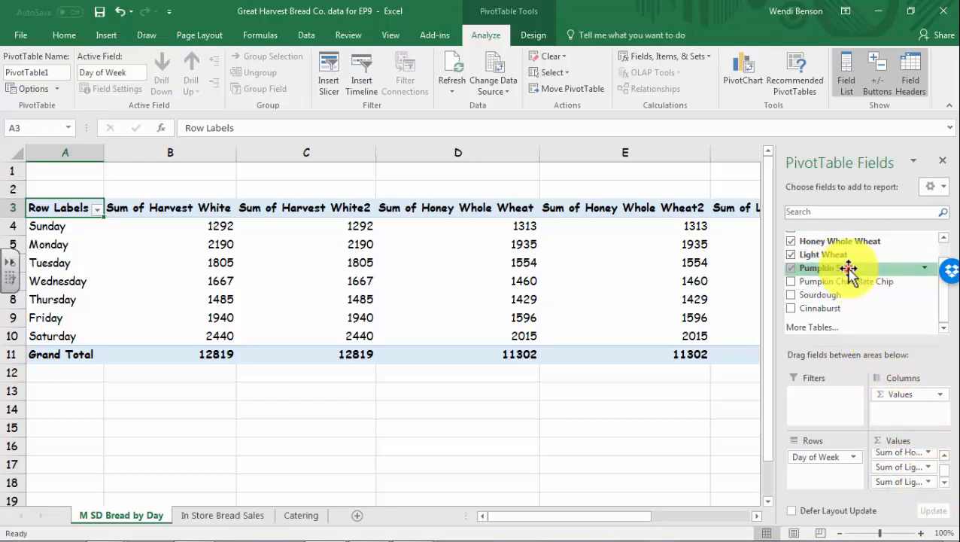
{"action": "left_click_drag", "start_coordinate": [846, 268], "coordinate": [905, 486]}
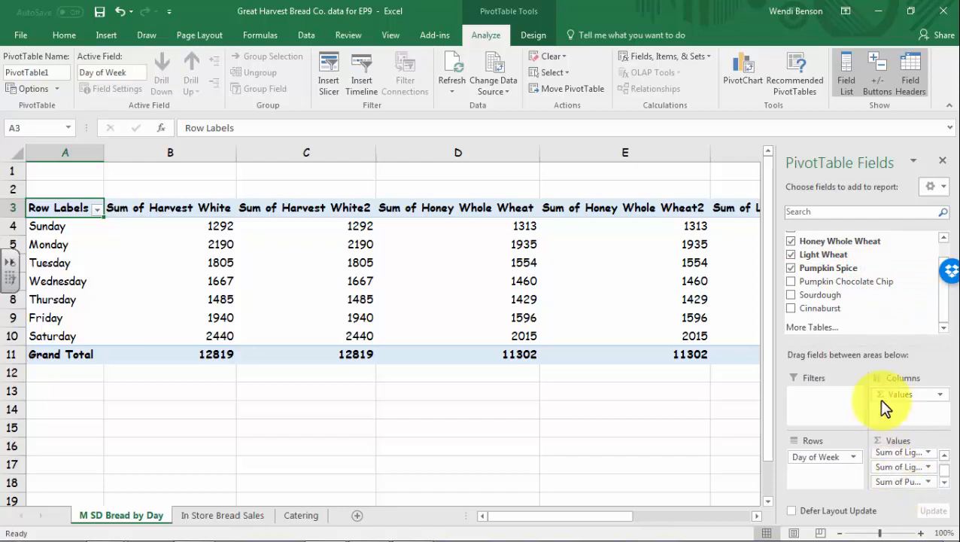
{"action": "left_click_drag", "start_coordinate": [859, 286], "coordinate": [913, 497]}
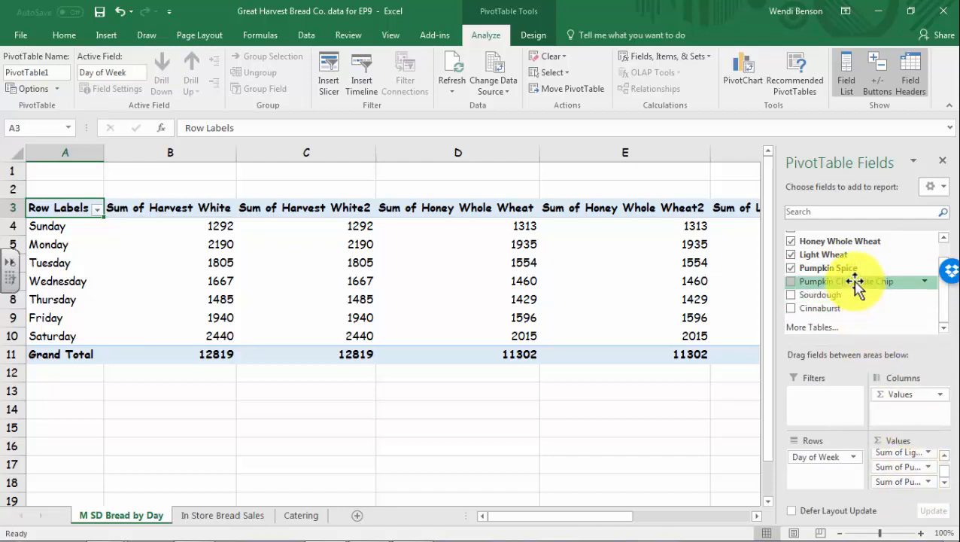
{"action": "left_click_drag", "start_coordinate": [858, 285], "coordinate": [952, 483]}
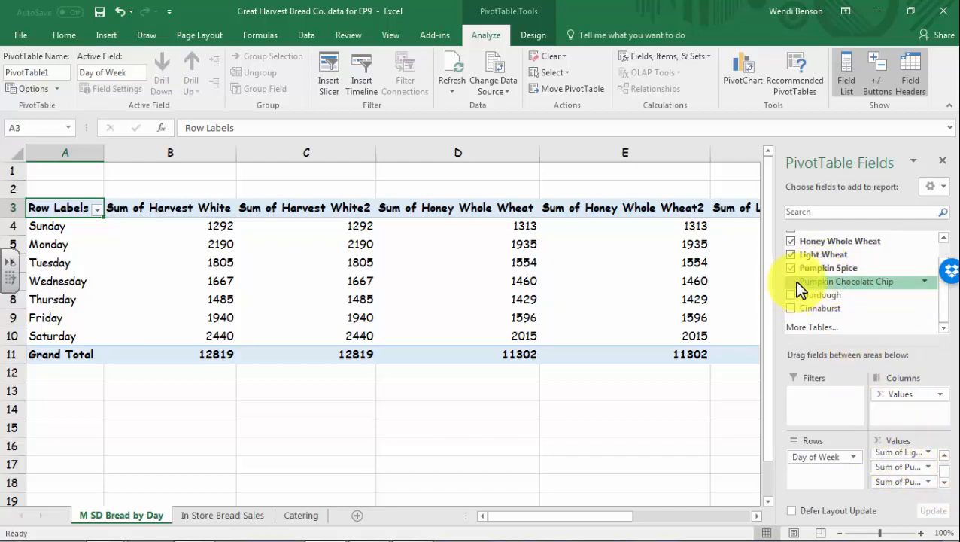
{"action": "left_click_drag", "start_coordinate": [799, 290], "coordinate": [916, 487]}
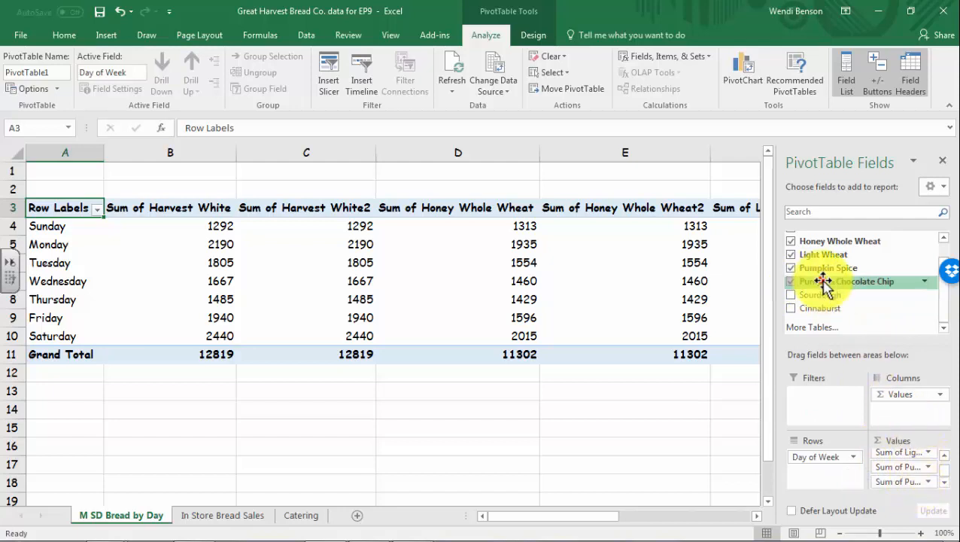
{"action": "left_click_drag", "start_coordinate": [824, 283], "coordinate": [912, 499]}
{"action": "left_click_drag", "start_coordinate": [802, 304], "coordinate": [912, 487]}
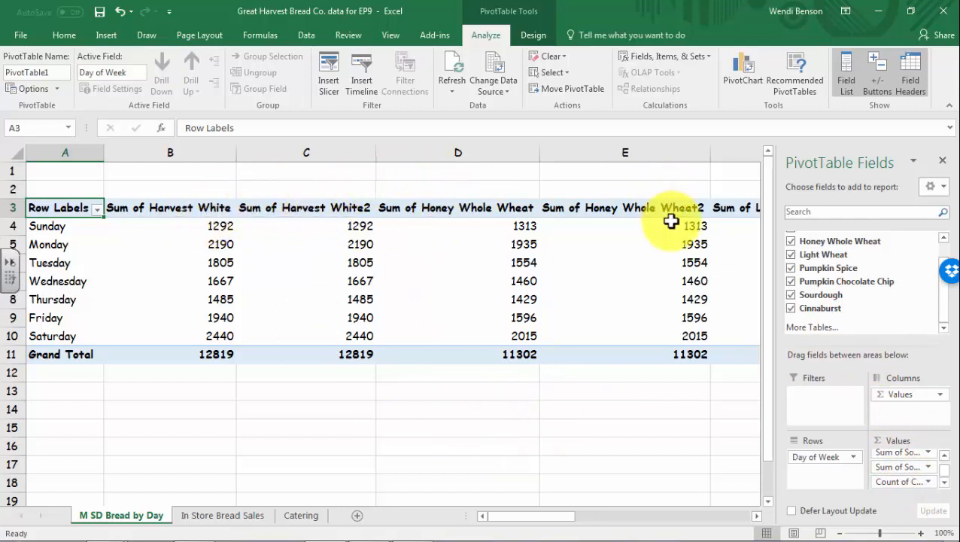
{"action": "left_click_drag", "start_coordinate": [570, 523], "coordinate": [634, 525]}
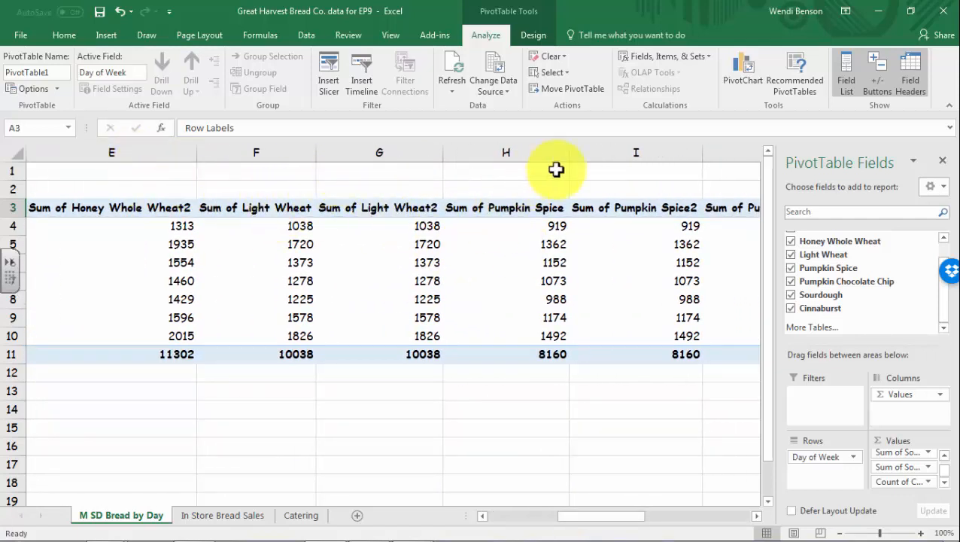
{"action": "left_click_drag", "start_coordinate": [632, 518], "coordinate": [444, 519]}
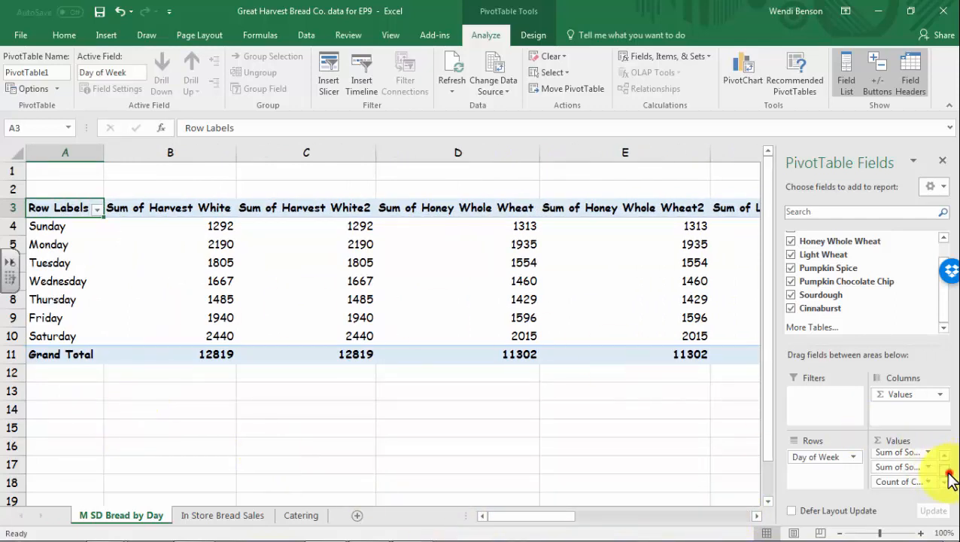
Summarize Harvest White by Average and Harvest White2 by StdDev
{"action": "left_click", "coordinate": [931, 457]}
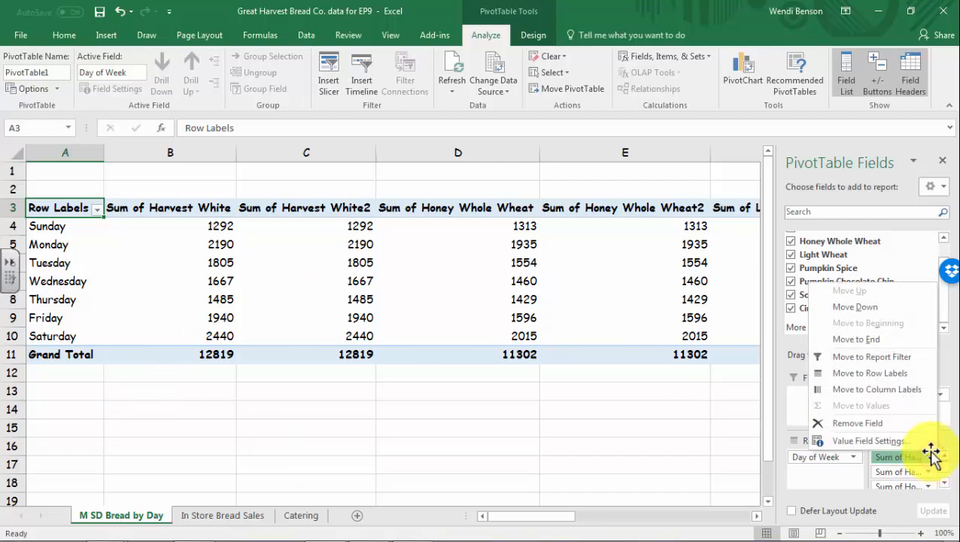
{"action": "left_click", "coordinate": [914, 441]}
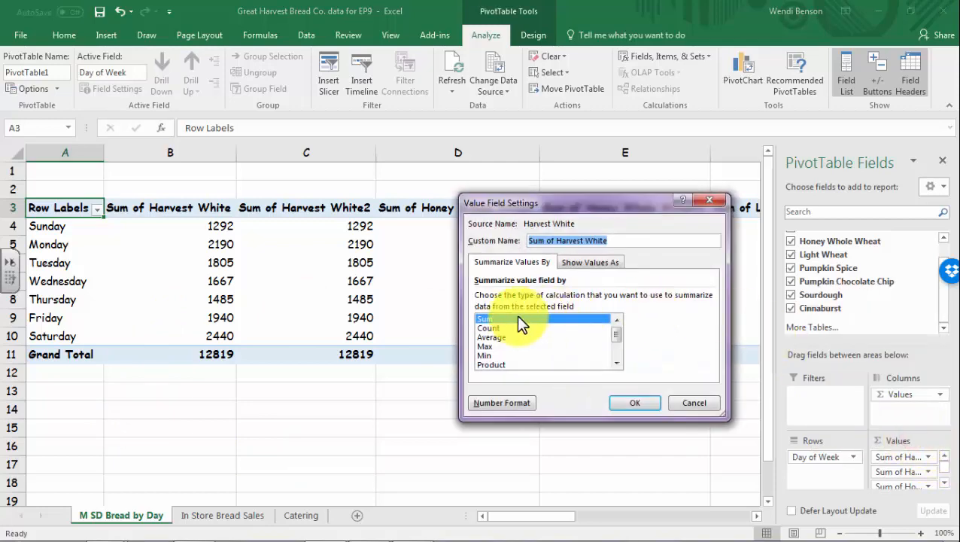
{"action": "left_click", "coordinate": [489, 337]}
{"action": "left_click", "coordinate": [635, 402]}
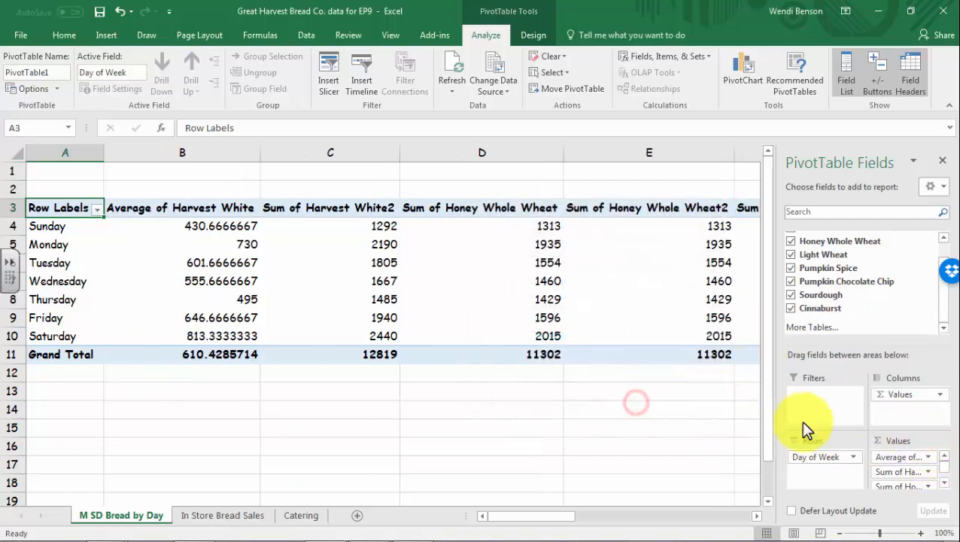
{"action": "left_click", "coordinate": [928, 472]}
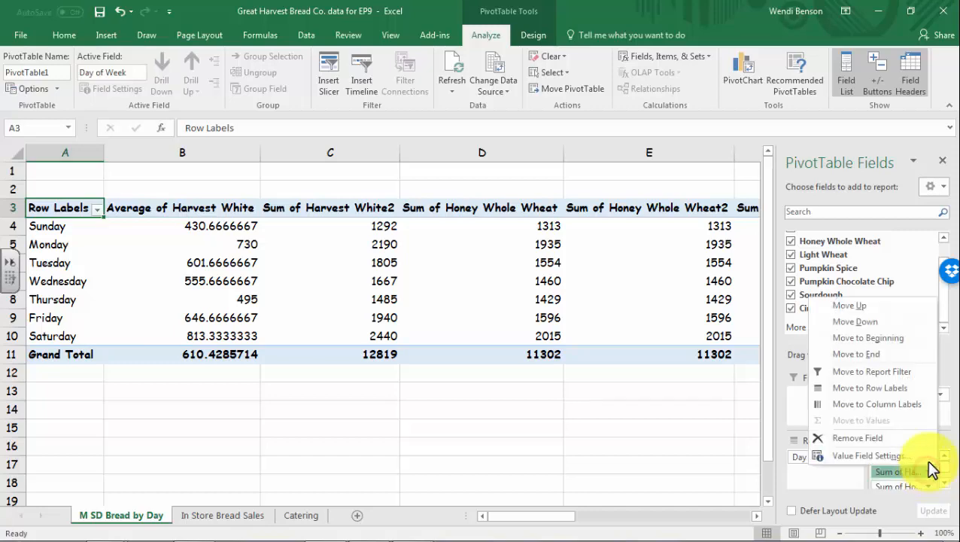
{"action": "left_click", "coordinate": [865, 456]}
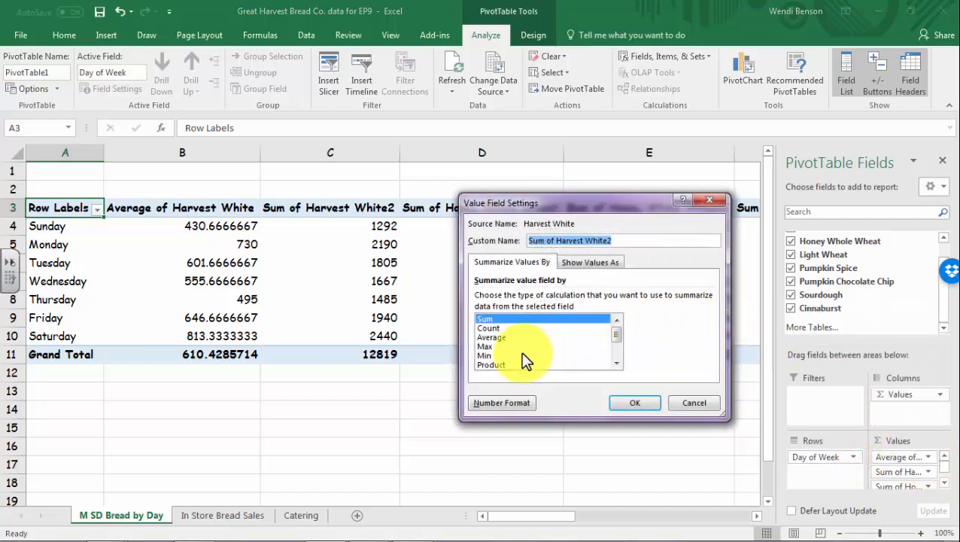
{"action": "left_click", "coordinate": [617, 365]}
{"action": "left_click", "coordinate": [616, 365]}
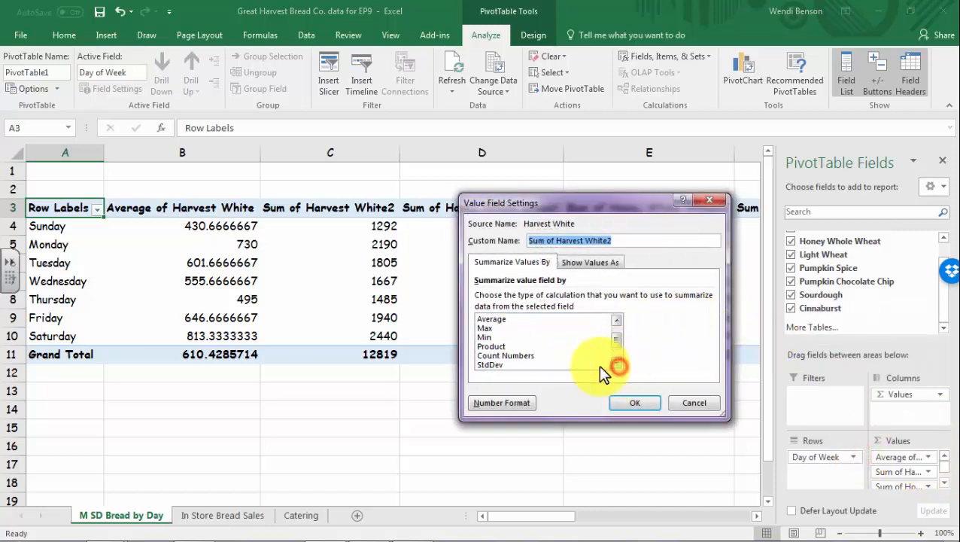
{"action": "left_click", "coordinate": [491, 364]}
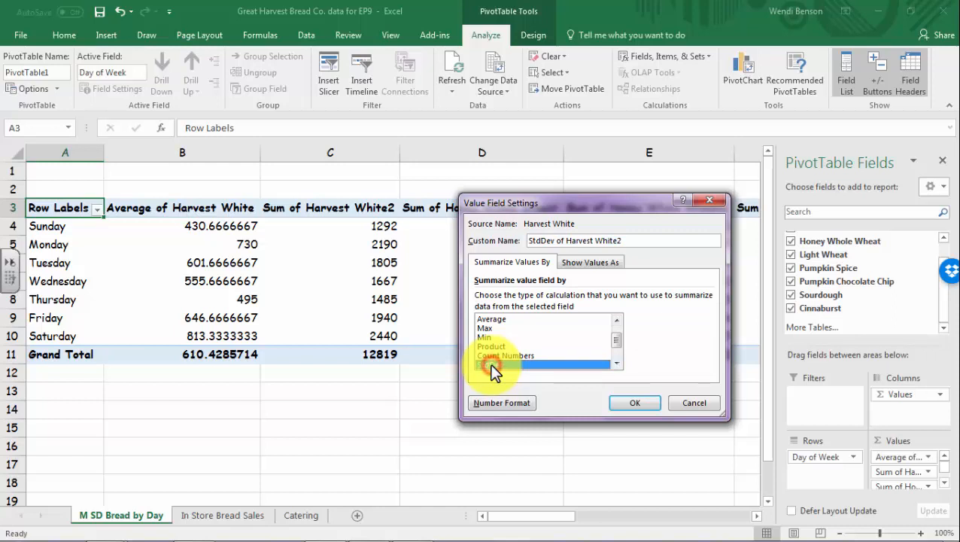
{"action": "left_click", "coordinate": [616, 365]}
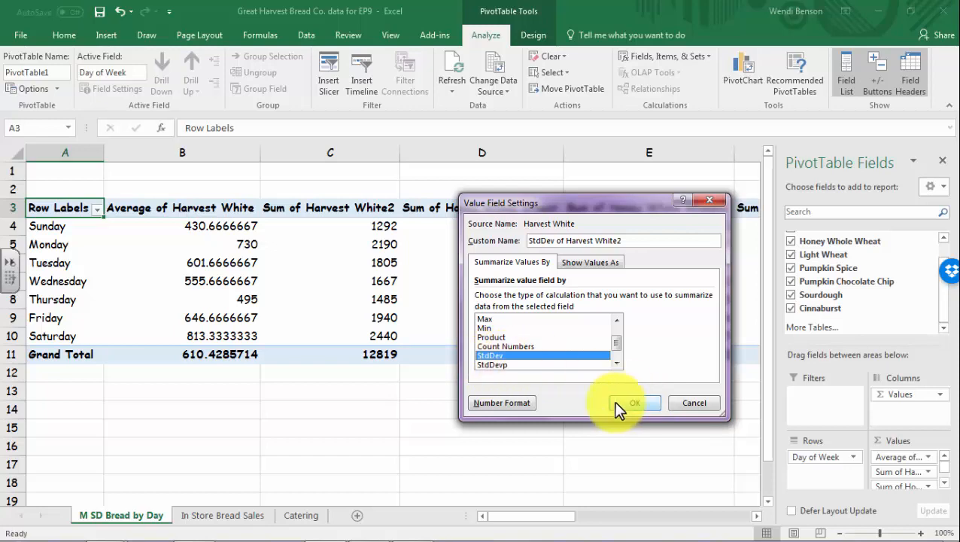
{"action": "left_click", "coordinate": [635, 402]}
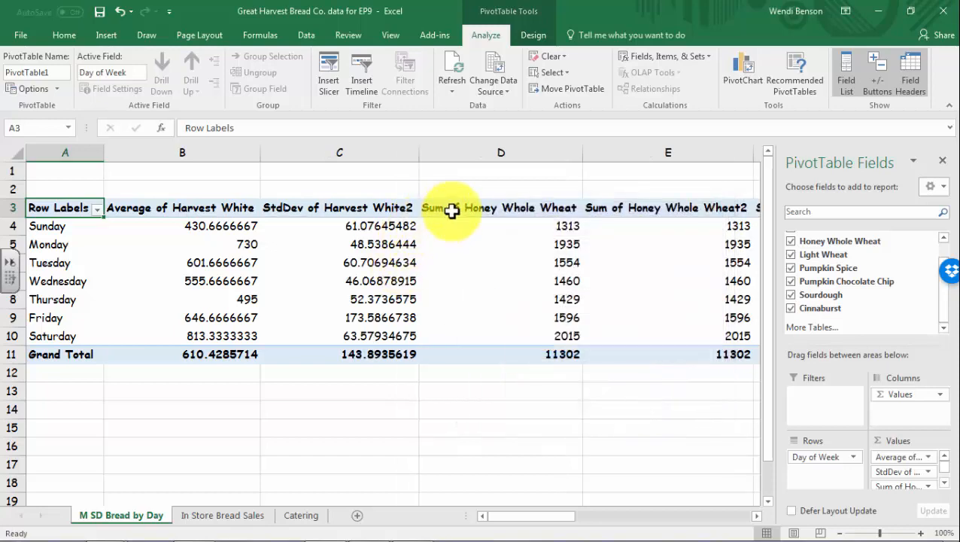
Summarize Honey Whole Wheat by Average and Honey Whole Wheat2 by StdDev
{"action": "right_click", "coordinate": [452, 210]}
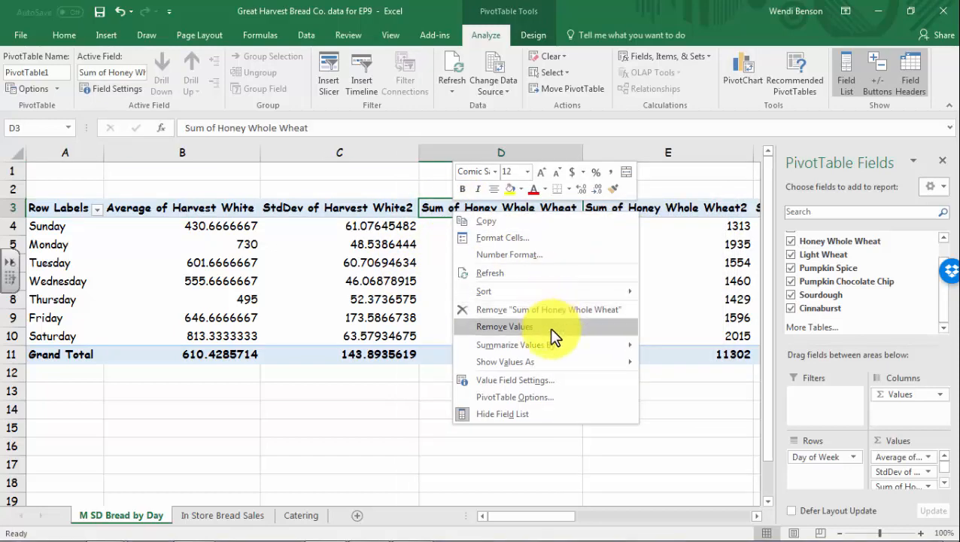
{"action": "left_click", "coordinate": [541, 374]}
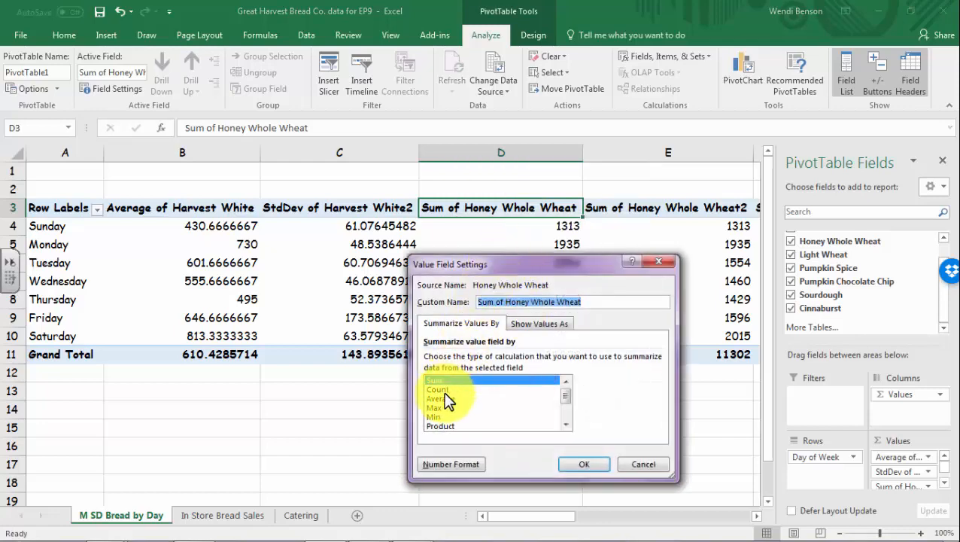
{"action": "left_click", "coordinate": [444, 398]}
{"action": "left_click", "coordinate": [570, 462]}
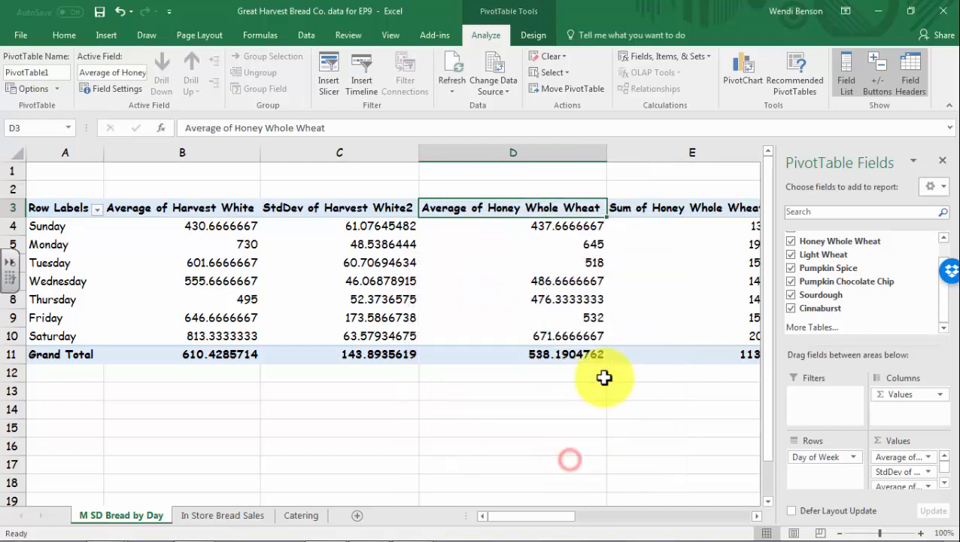
{"action": "right_click", "coordinate": [661, 210]}
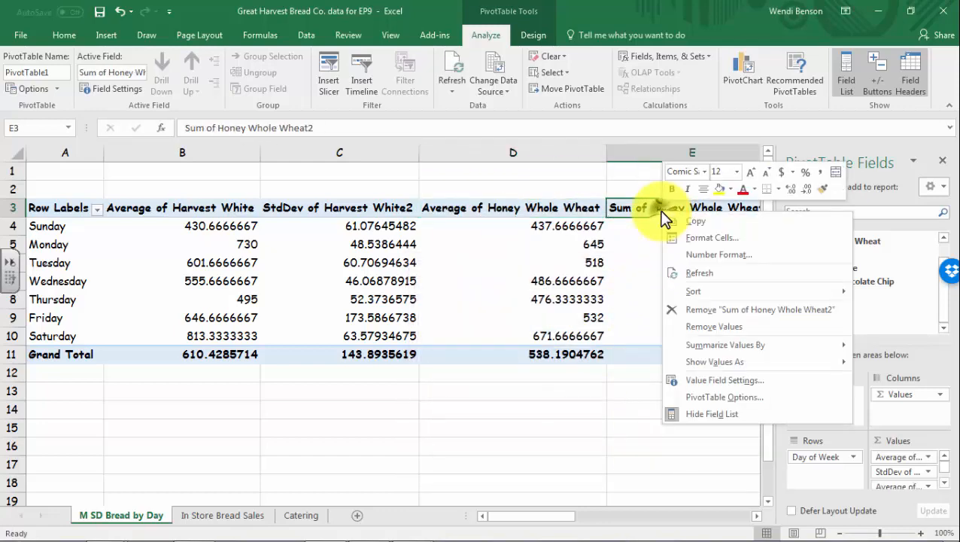
{"action": "left_click", "coordinate": [692, 383]}
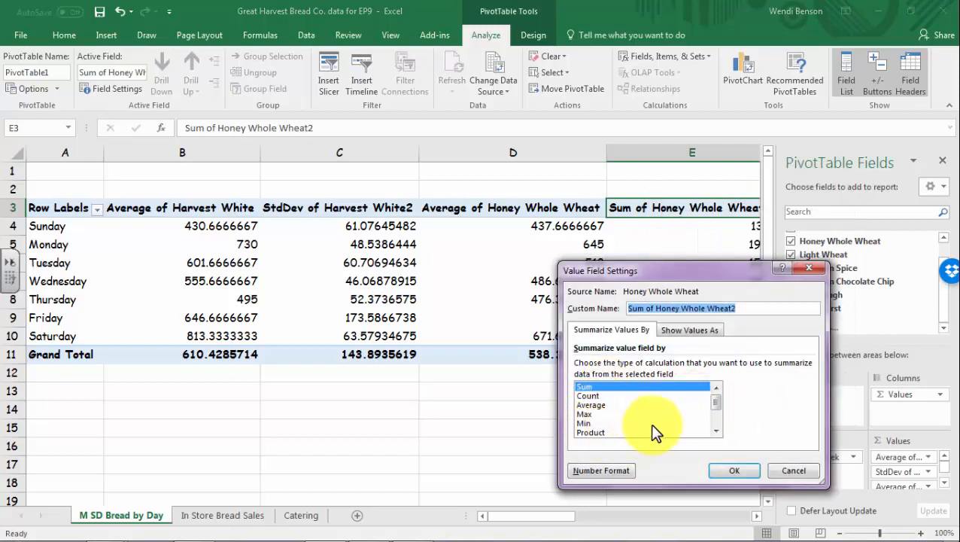
{"action": "left_click", "coordinate": [715, 430]}
{"action": "left_click", "coordinate": [594, 431]}
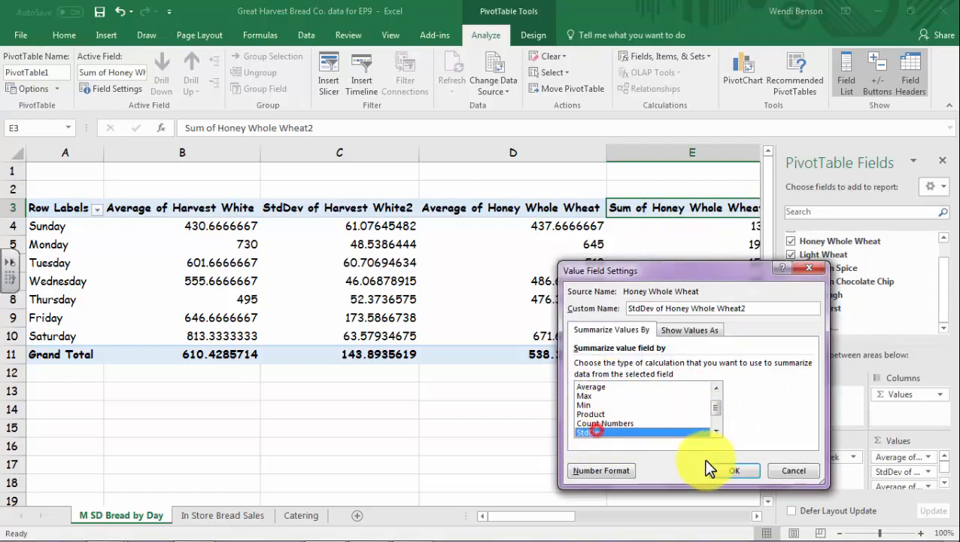
{"action": "left_click", "coordinate": [724, 470]}
{"action": "left_click_drag", "start_coordinate": [572, 518], "coordinate": [638, 516]}
Summarize Light Wheat by Average and Light Wheat2 by StdDev
{"action": "right_click", "coordinate": [313, 210]}
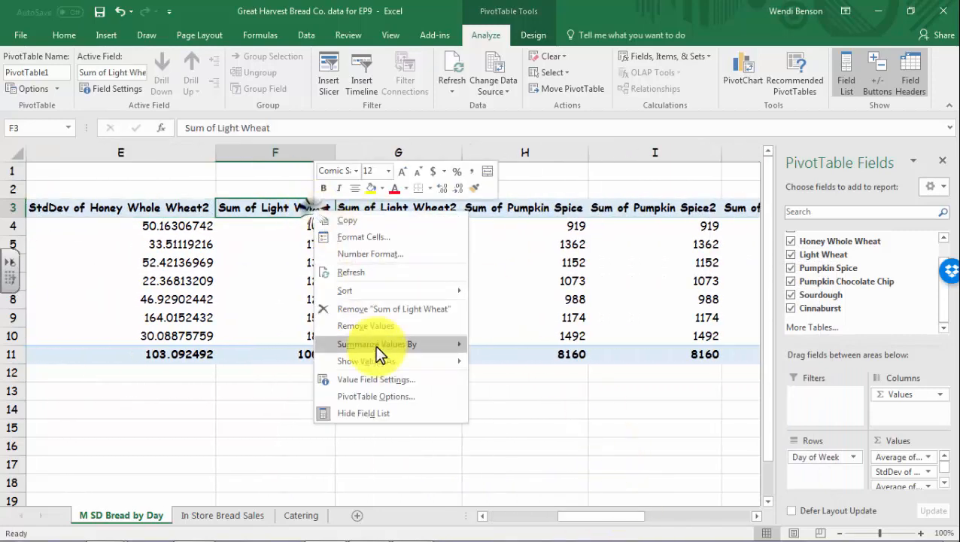
{"action": "left_click", "coordinate": [374, 376]}
{"action": "left_click", "coordinate": [286, 399]}
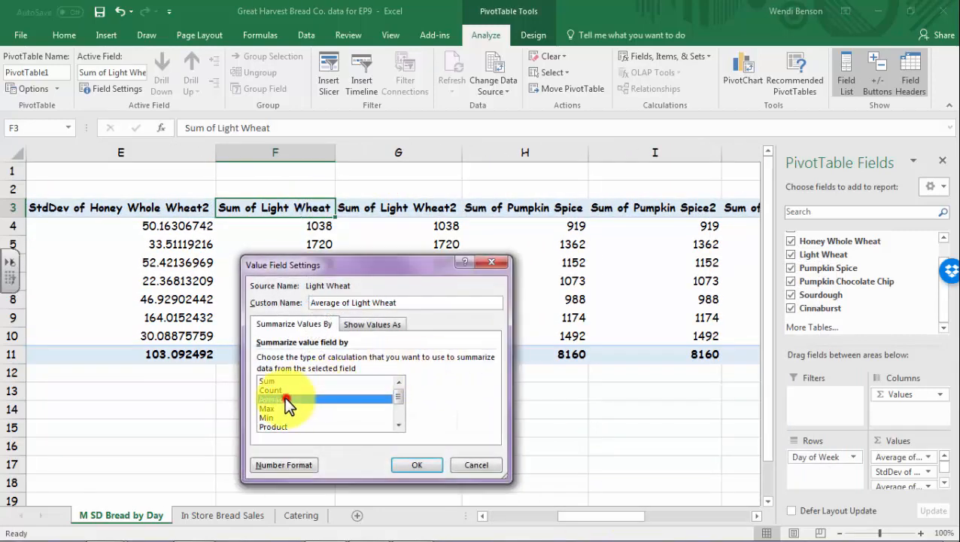
{"action": "left_click", "coordinate": [412, 465]}
{"action": "right_click", "coordinate": [414, 212]}
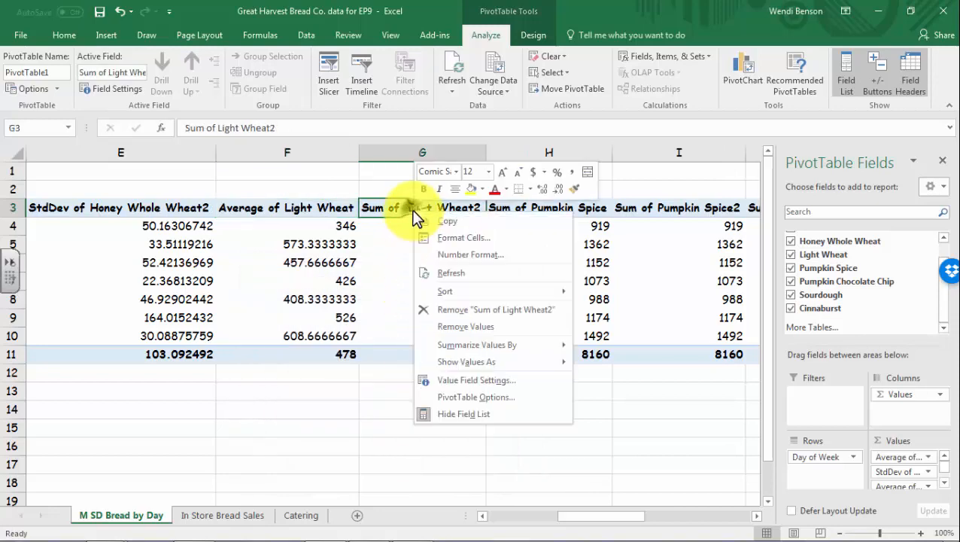
{"action": "left_click", "coordinate": [460, 379]}
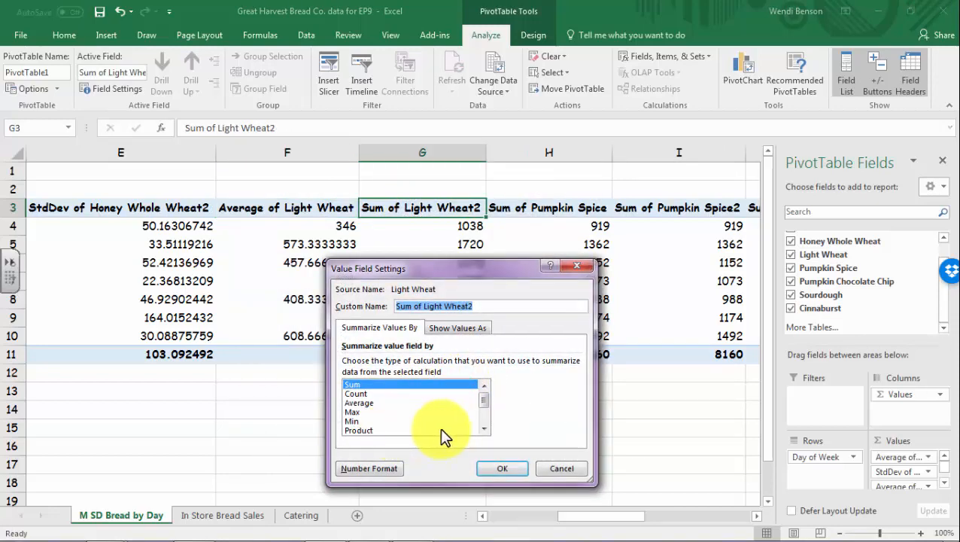
{"action": "left_click", "coordinate": [485, 429]}
{"action": "left_click", "coordinate": [485, 429]}
{"action": "left_click", "coordinate": [360, 428]}
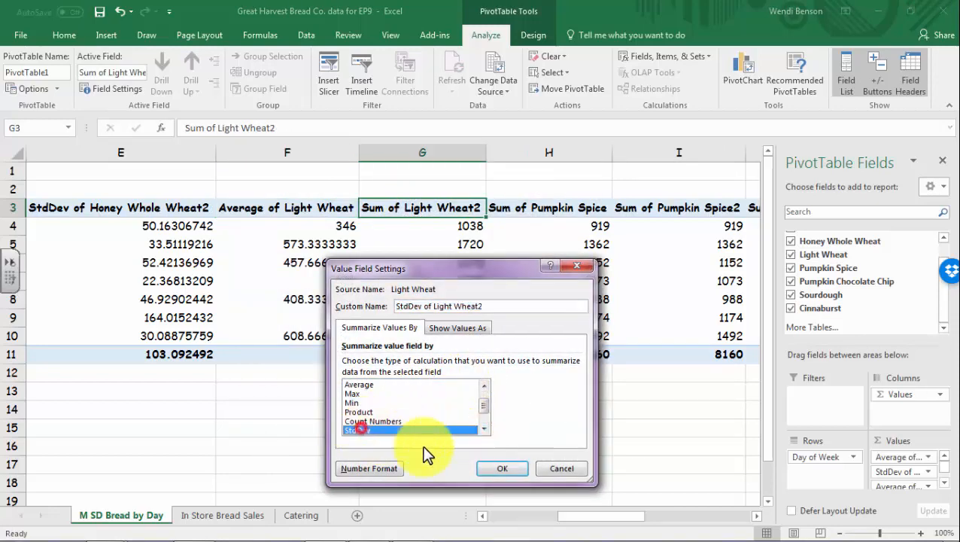
{"action": "left_click", "coordinate": [484, 468]}
{"action": "left_click", "coordinate": [556, 208]}
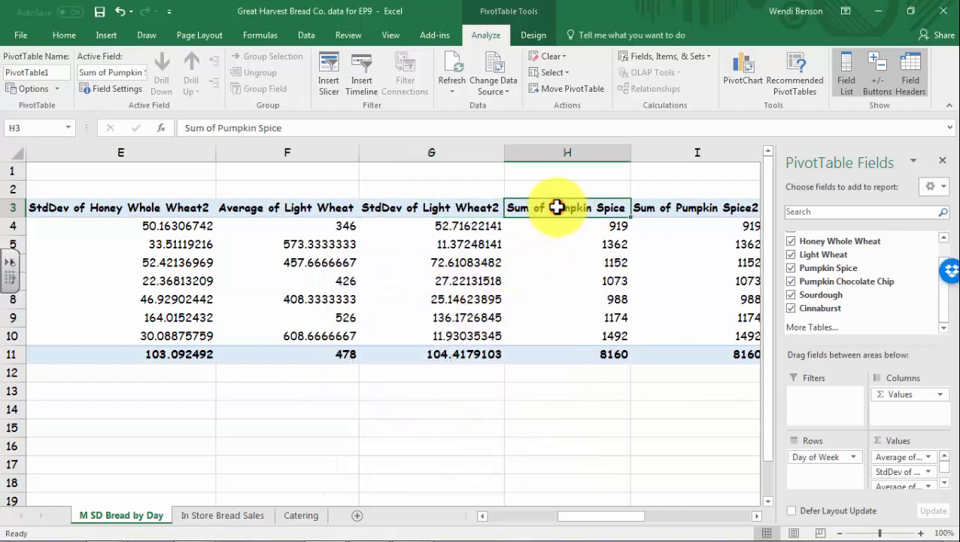
Summarize Pumpkin Spice by Average and Pumpkin Spice2 by StdDev
{"action": "right_click", "coordinate": [557, 211]}
{"action": "left_click", "coordinate": [611, 378]}
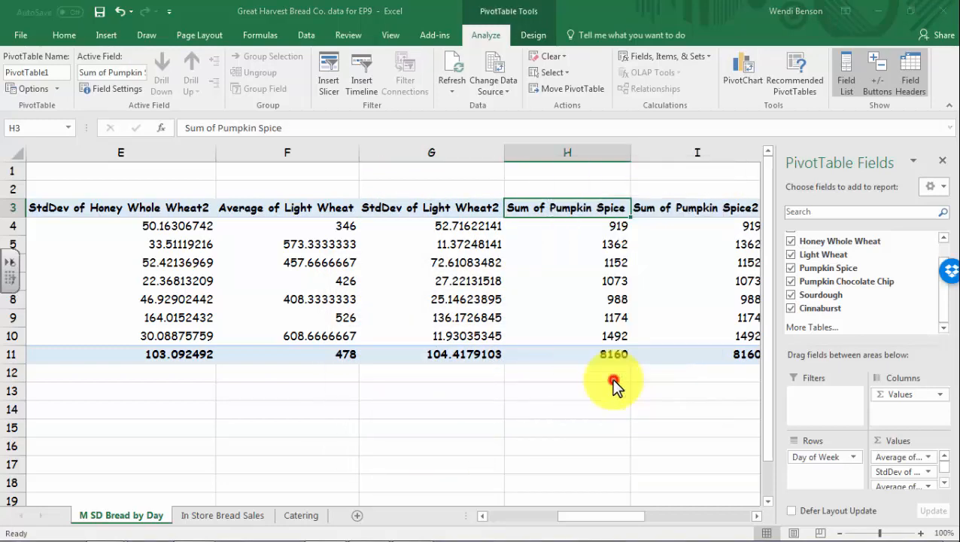
{"action": "left_click", "coordinate": [508, 404]}
{"action": "left_click", "coordinate": [641, 466]}
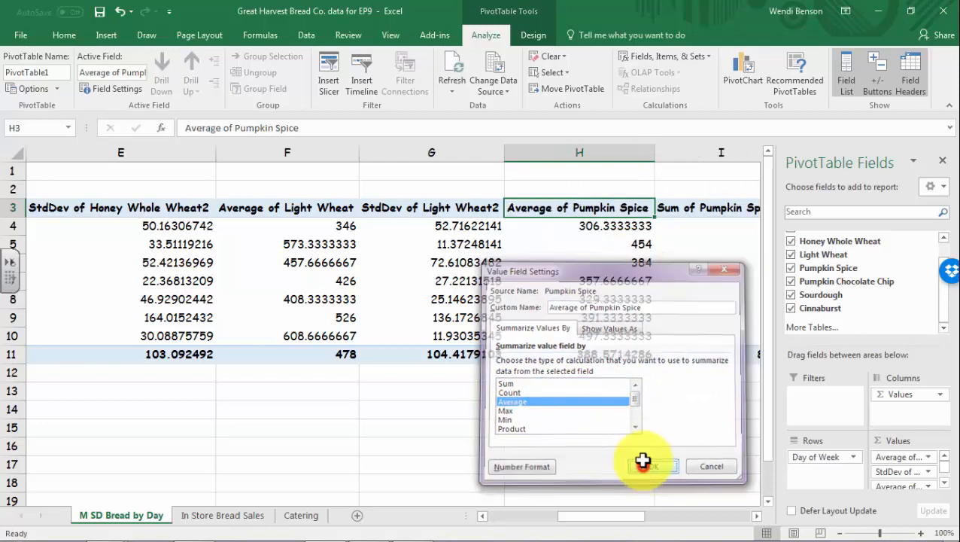
{"action": "right_click", "coordinate": [673, 212]}
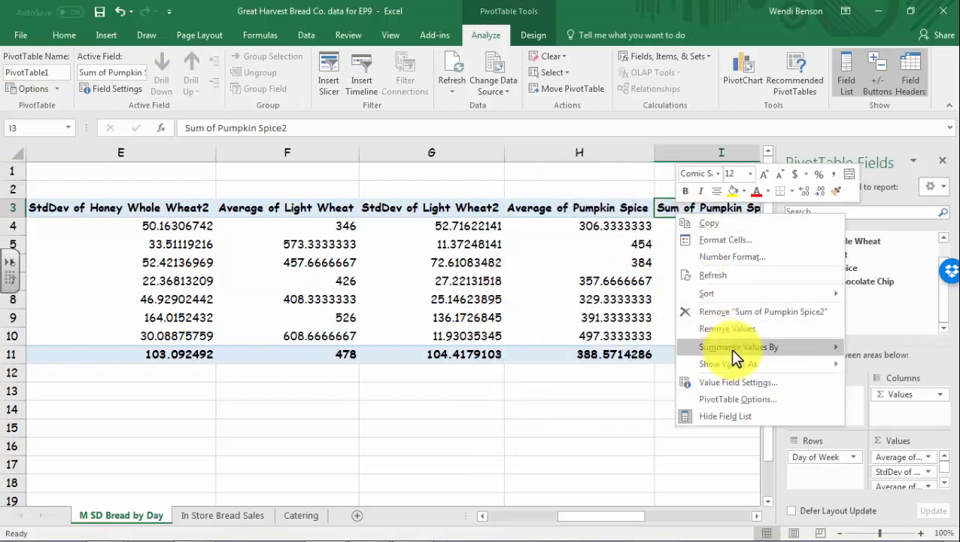
{"action": "left_click", "coordinate": [726, 379]}
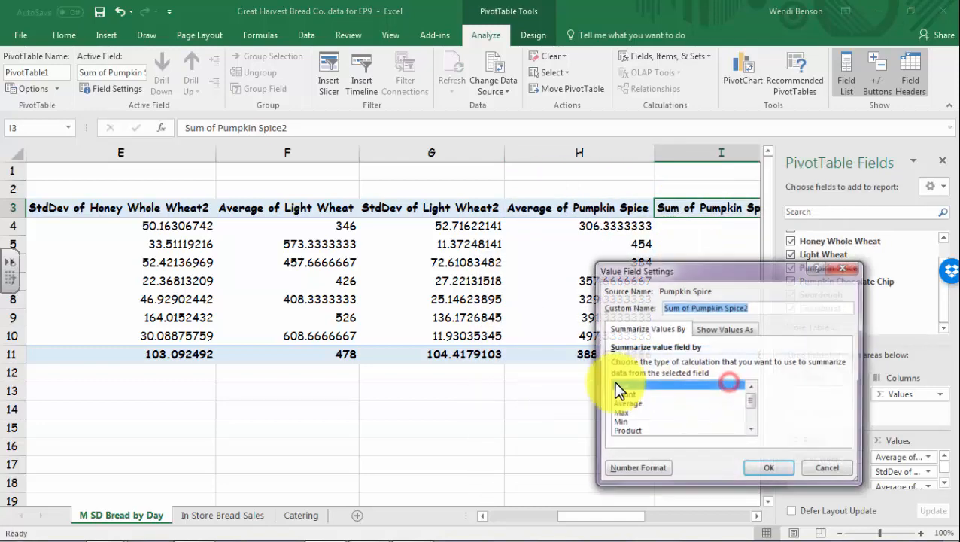
{"action": "left_click", "coordinate": [751, 429]}
{"action": "left_click", "coordinate": [751, 429]}
{"action": "left_click", "coordinate": [642, 423]}
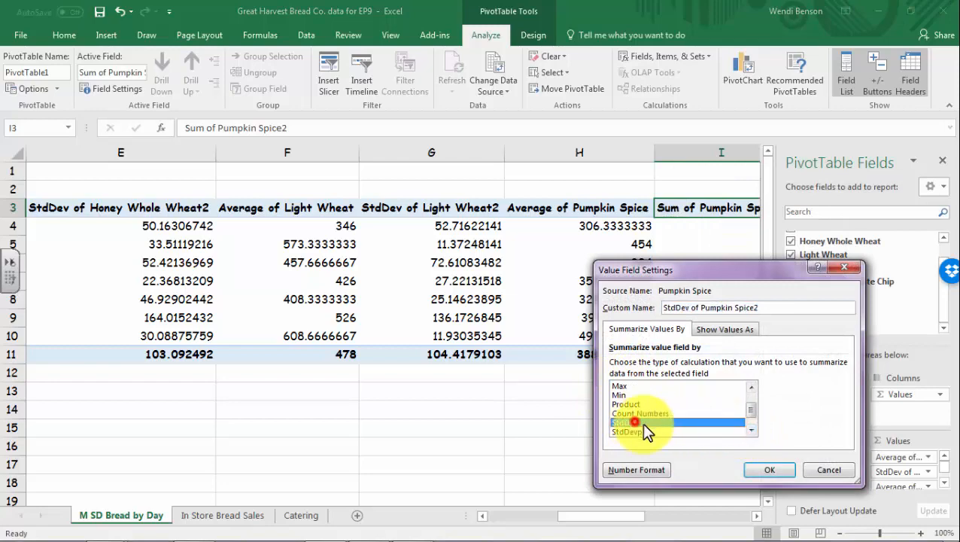
{"action": "left_click", "coordinate": [754, 466]}
{"action": "left_click_drag", "start_coordinate": [628, 516], "coordinate": [643, 516]}
{"action": "mouse_move", "coordinate": [677, 512]}
{"action": "left_mouse_down"}
{"action": "mouse_move", "coordinate": [685, 509]}
{"action": "mouse_move", "coordinate": [677, 511]}
{"action": "left_mouse_up"}
Summarize Pumpkin Chocolate Chip by Average and Pumpkin Chocolate Chip2 by StdDev
{"action": "right_click", "coordinate": [440, 209]}
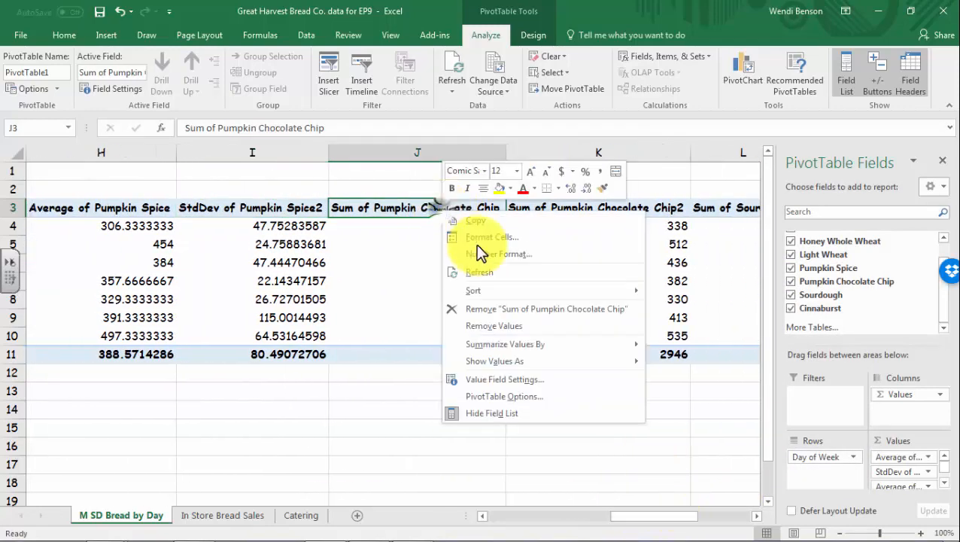
{"action": "left_click", "coordinate": [532, 378]}
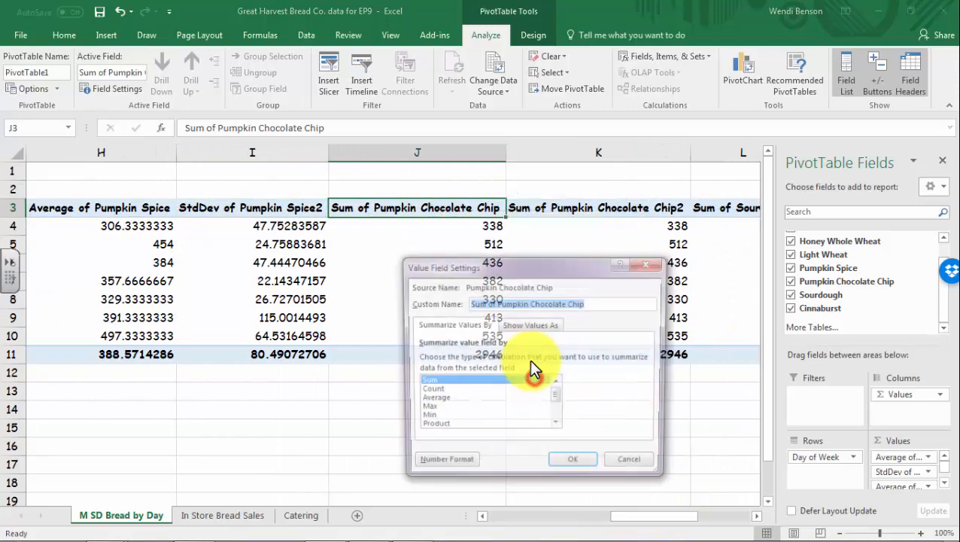
{"action": "left_click", "coordinate": [442, 399]}
{"action": "left_click", "coordinate": [575, 465]}
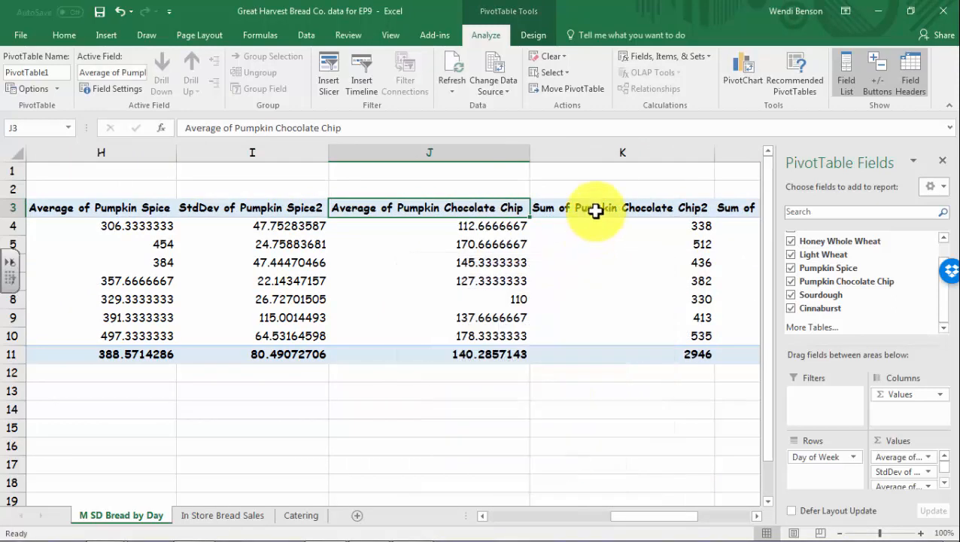
{"action": "right_click", "coordinate": [596, 211]}
{"action": "left_click", "coordinate": [664, 388]}
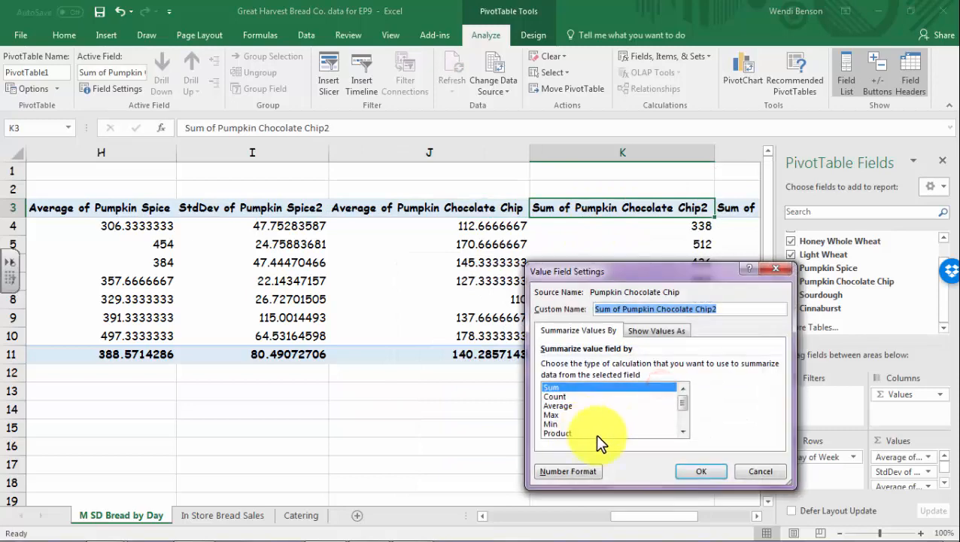
{"action": "left_click", "coordinate": [682, 431]}
{"action": "left_click", "coordinate": [683, 431]}
{"action": "left_click", "coordinate": [556, 433]}
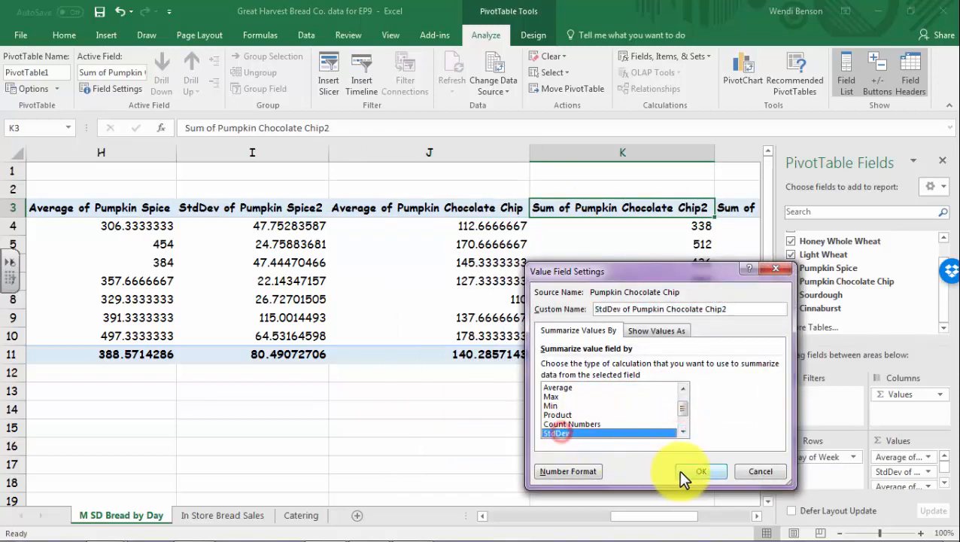
{"action": "left_click", "coordinate": [681, 472]}
{"action": "left_click_drag", "start_coordinate": [654, 526], "coordinate": [698, 524]}
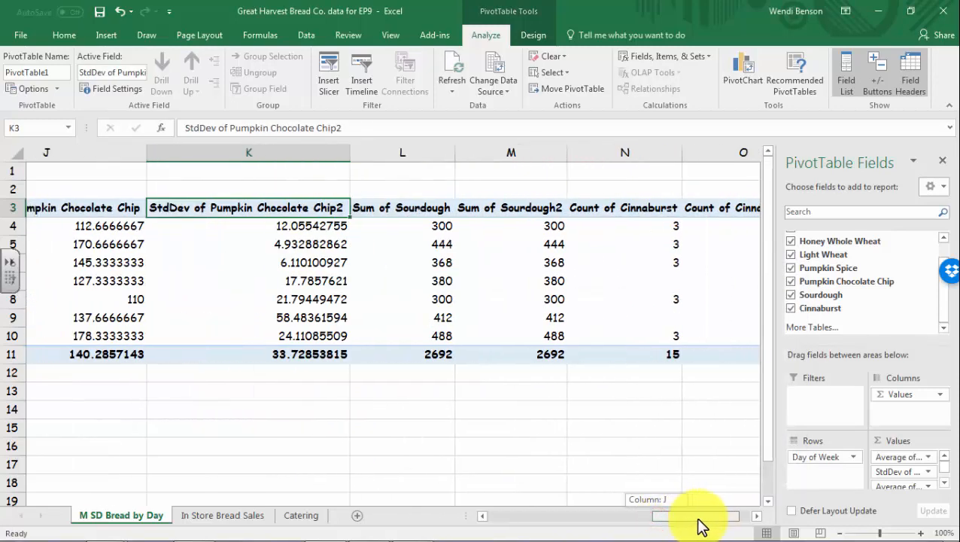
Summarize Sourdough by Average and Sourdough2 by StdDev
{"action": "right_click", "coordinate": [510, 208]}
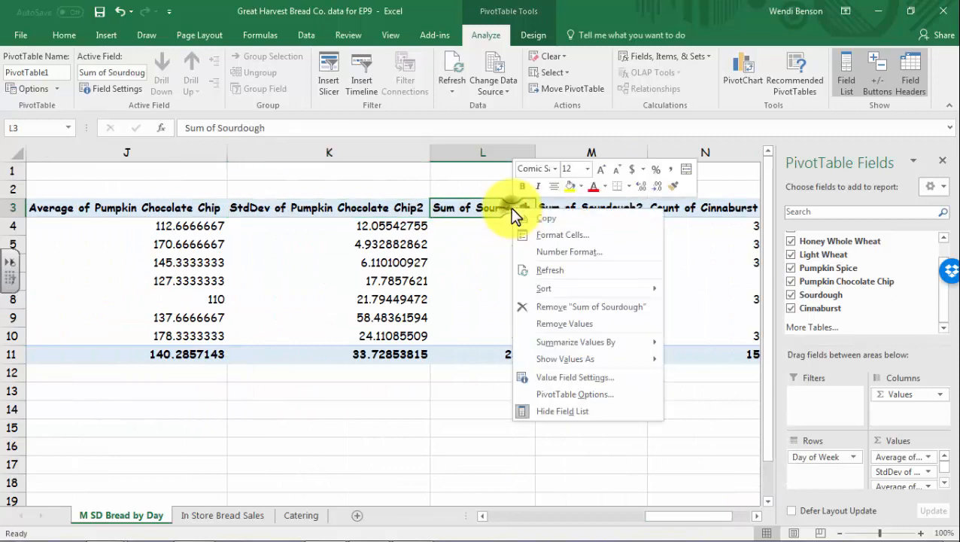
{"action": "left_click", "coordinate": [565, 378]}
{"action": "left_click", "coordinate": [468, 403]}
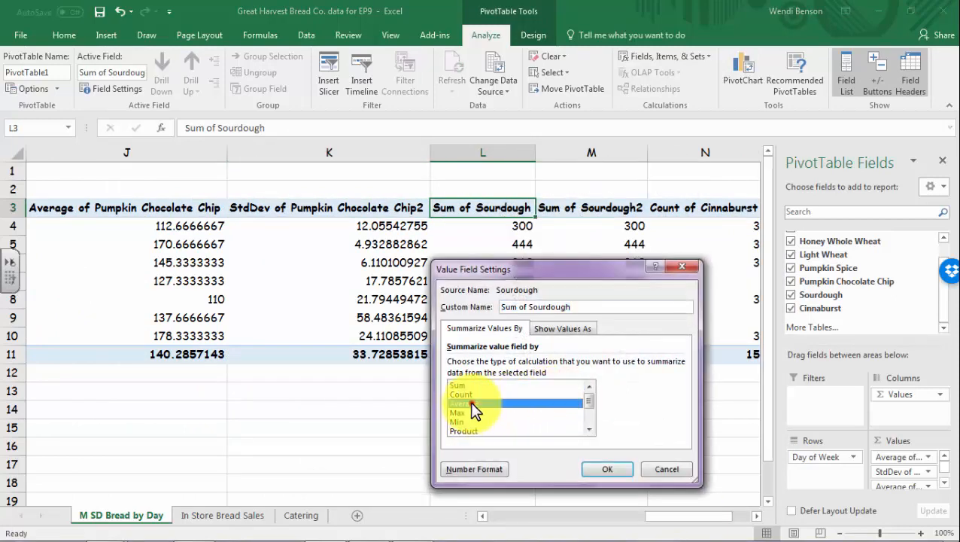
{"action": "left_click", "coordinate": [606, 469]}
{"action": "right_click", "coordinate": [604, 207]}
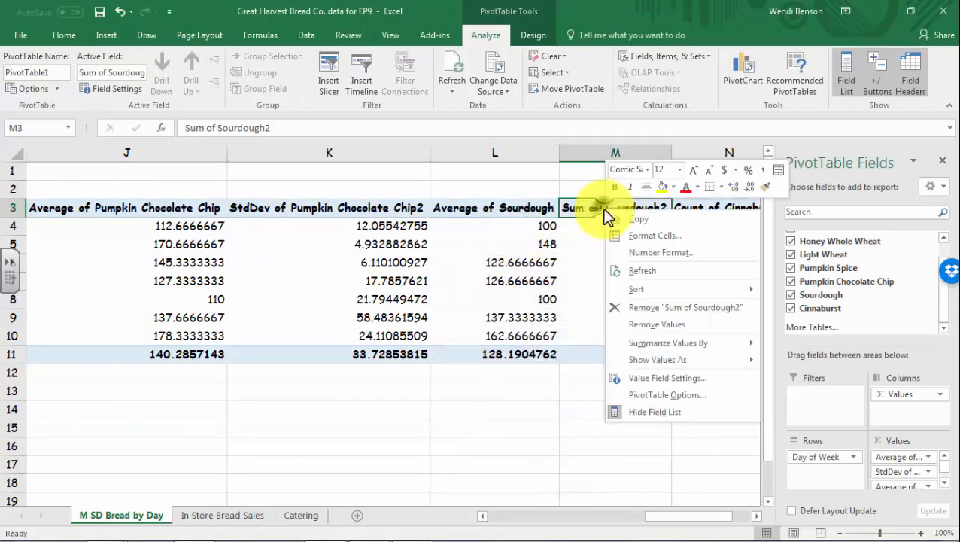
{"action": "left_click", "coordinate": [641, 370]}
{"action": "left_click", "coordinate": [665, 422]}
{"action": "left_click", "coordinate": [665, 422]}
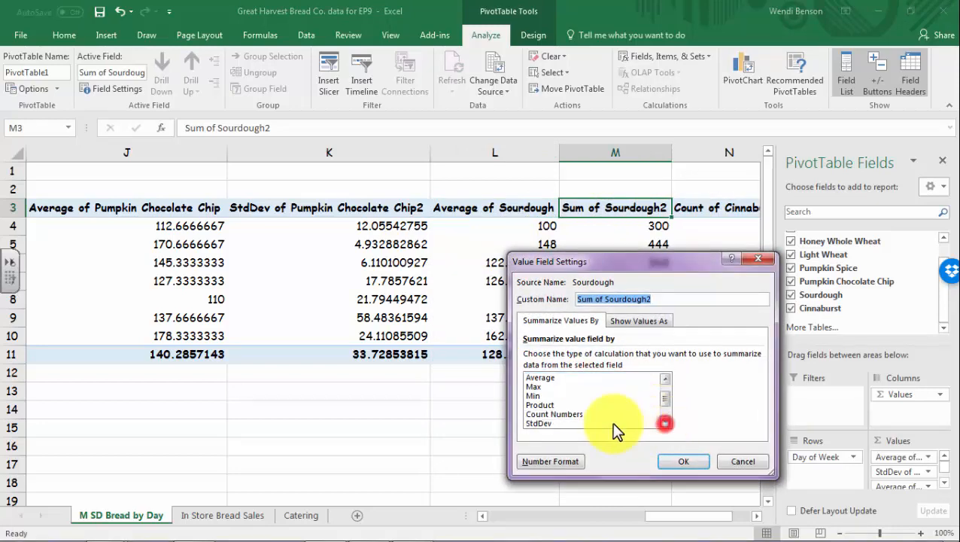
{"action": "left_click", "coordinate": [546, 423]}
{"action": "left_click", "coordinate": [681, 461]}
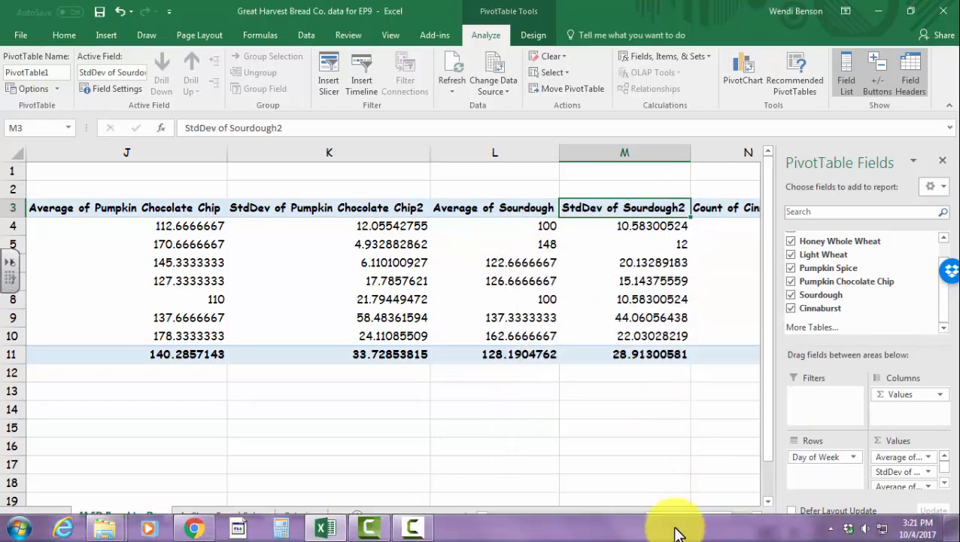
{"action": "left_click_drag", "start_coordinate": [686, 525], "coordinate": [707, 520]}
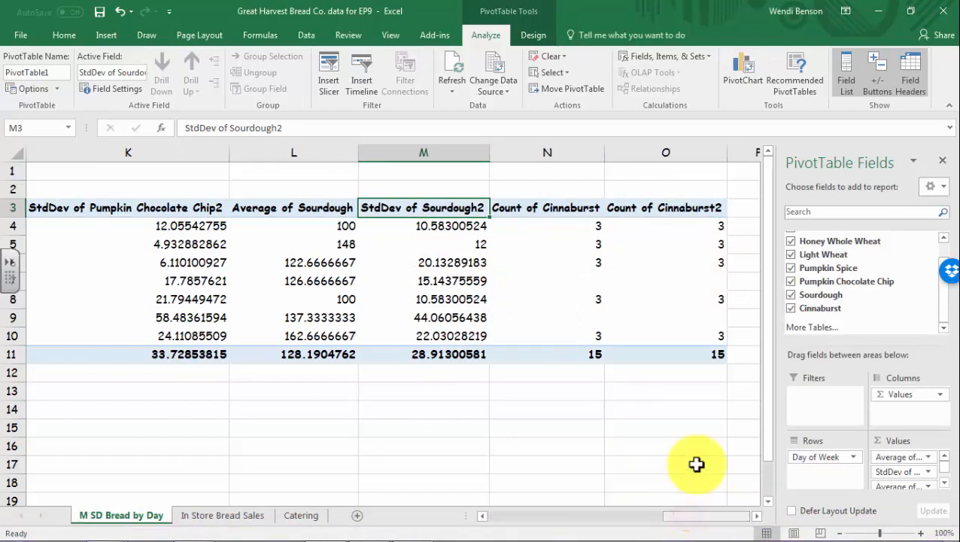
Change Count of Cinnaburst to Average and Cinnaburst2 to StdDev
{"action": "left_click", "coordinate": [562, 208]}
{"action": "right_click", "coordinate": [562, 208]}
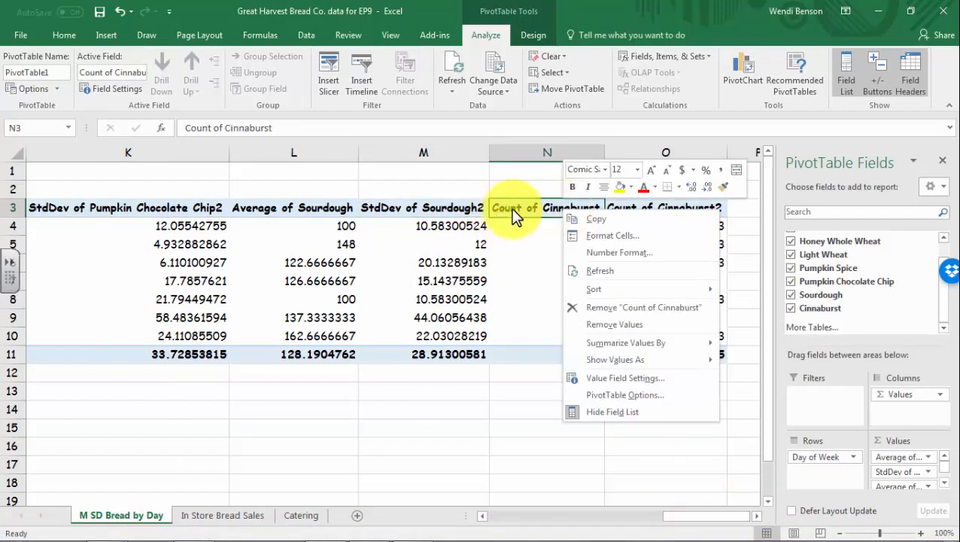
{"action": "left_click", "coordinate": [642, 379]}
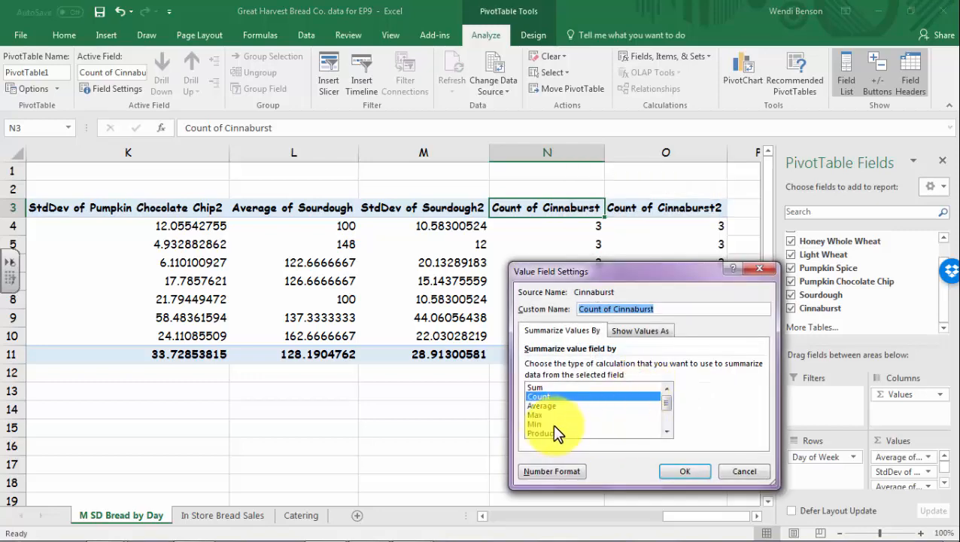
{"action": "left_click", "coordinate": [543, 405]}
{"action": "left_click", "coordinate": [676, 470]}
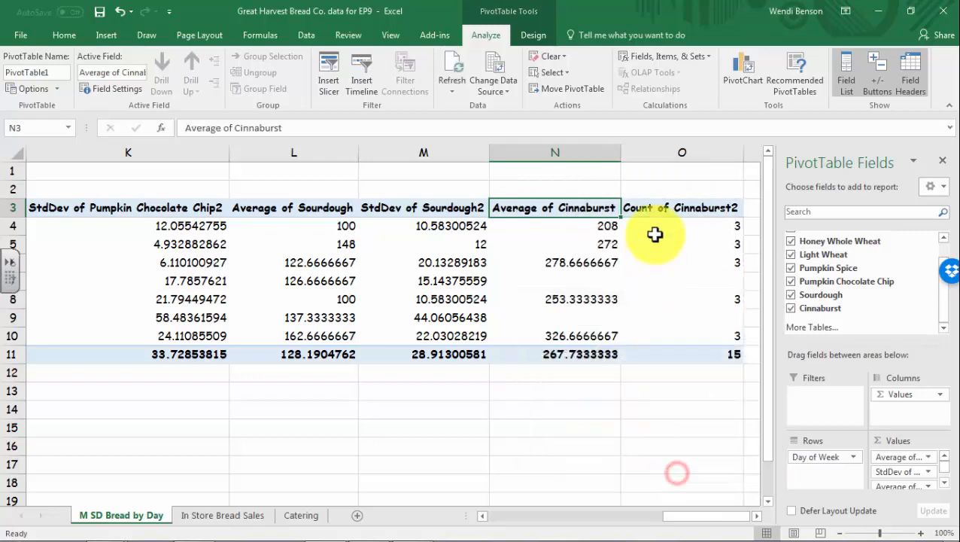
{"action": "right_click", "coordinate": [654, 213]}
{"action": "left_click", "coordinate": [683, 387]}
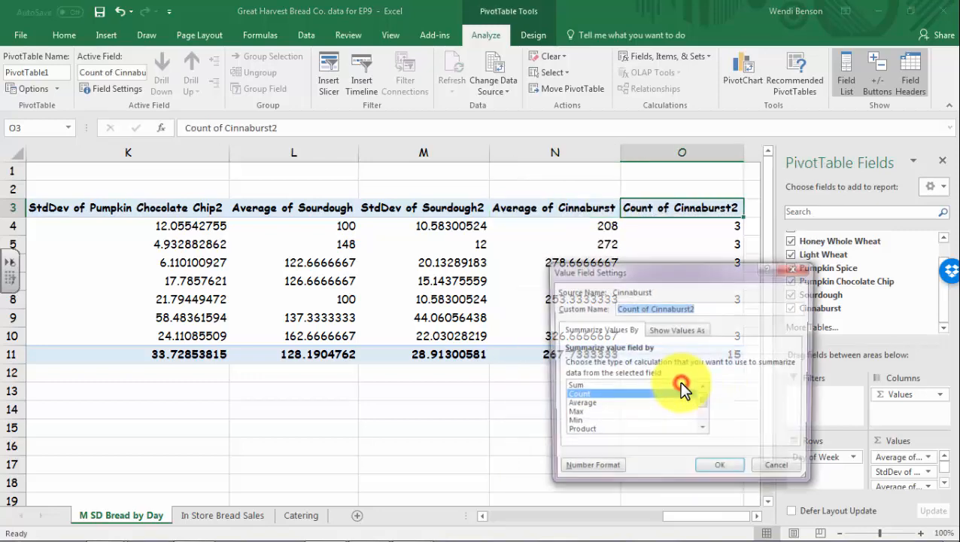
{"action": "left_click", "coordinate": [704, 432]}
{"action": "left_click", "coordinate": [704, 432]}
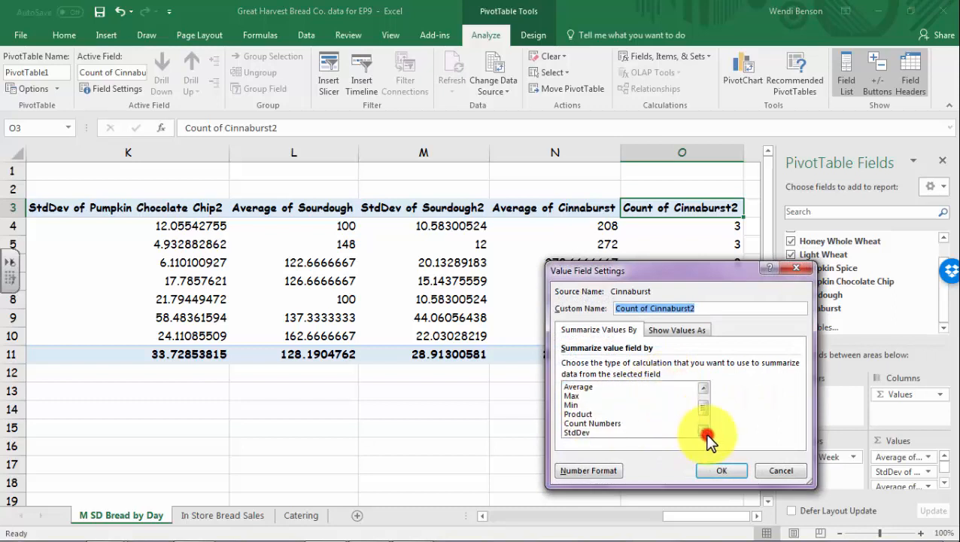
{"action": "left_click", "coordinate": [576, 433]}
{"action": "left_click", "coordinate": [722, 470]}
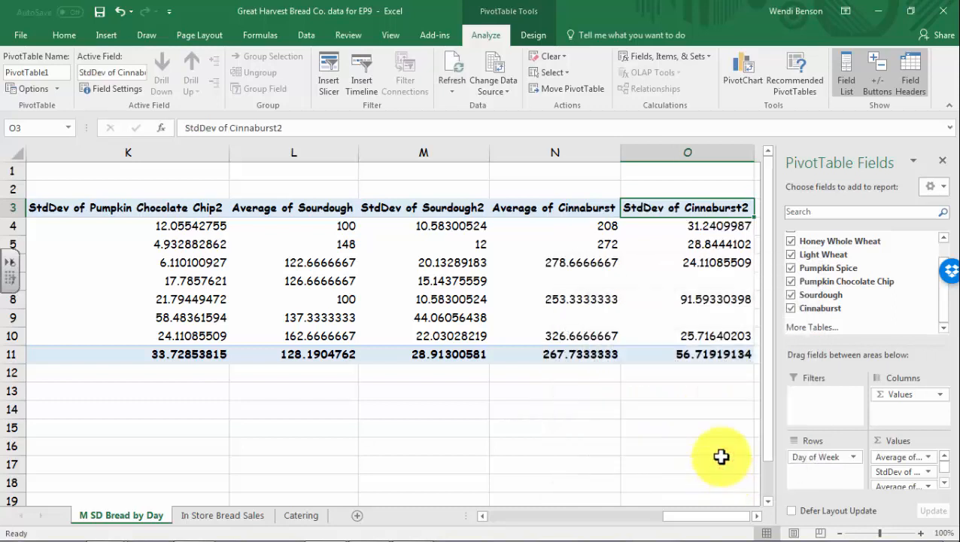
Format the pivot table values as Number with 0 decimal places, then return to cell B14
{"action": "left_click_drag", "start_coordinate": [707, 355], "coordinate": [153, 226]}
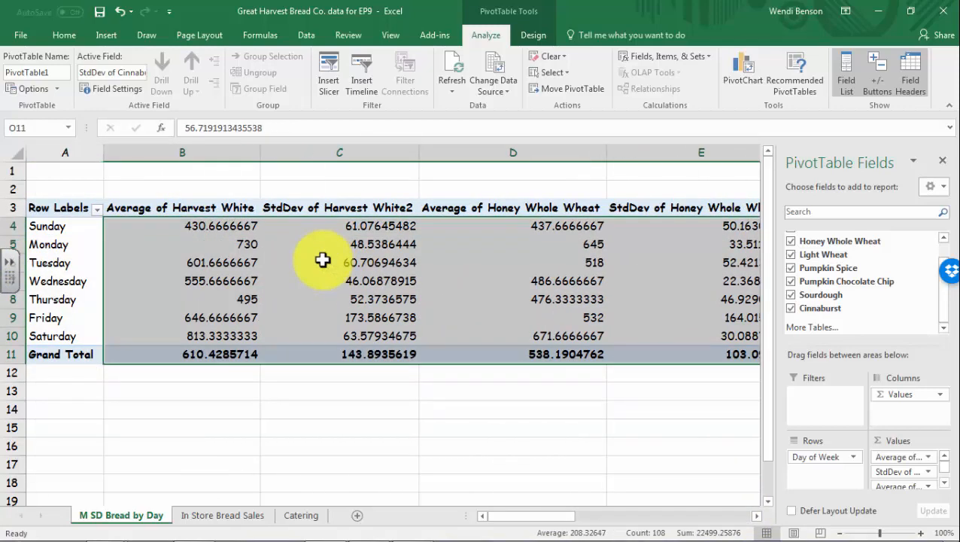
{"action": "right_click", "coordinate": [322, 260]}
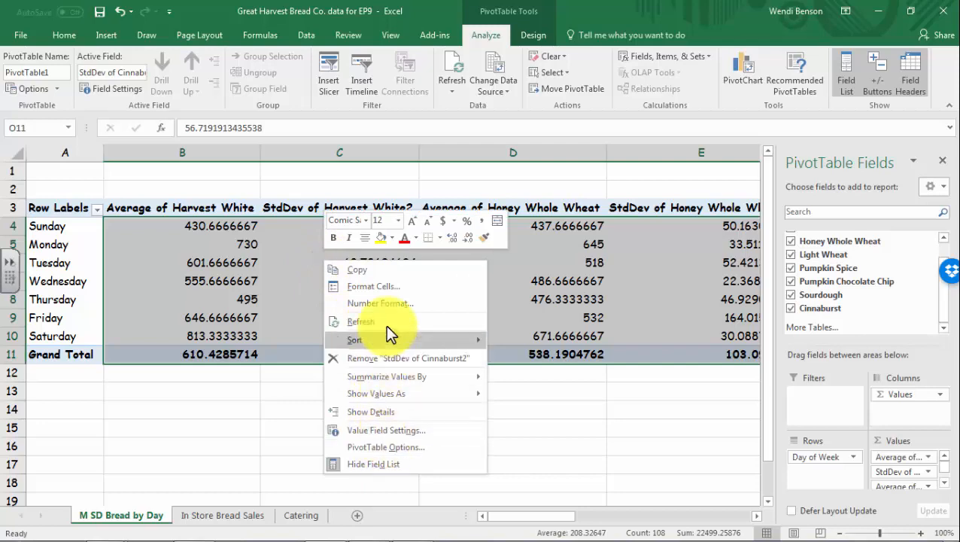
{"action": "left_click", "coordinate": [376, 287]}
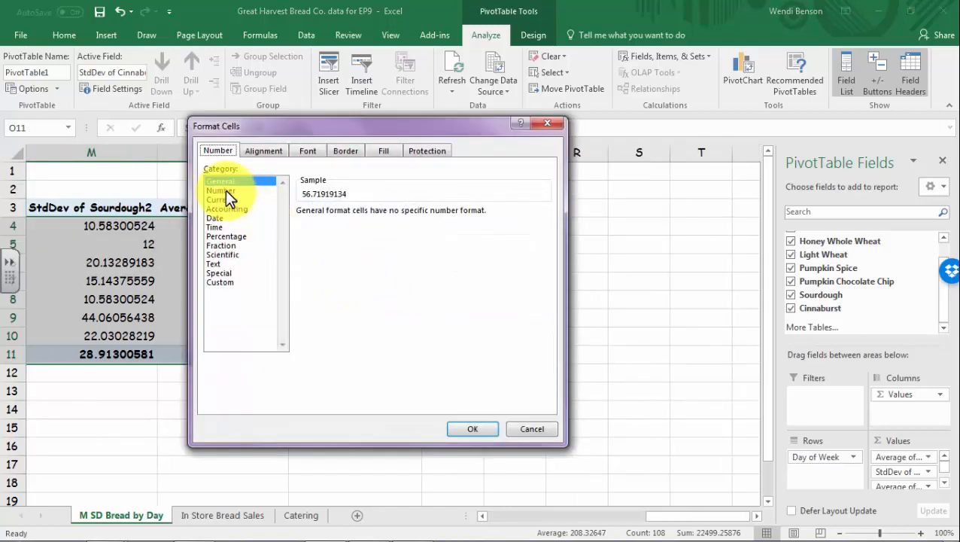
{"action": "left_click", "coordinate": [221, 190]}
{"action": "left_click", "coordinate": [391, 216]}
{"action": "left_click", "coordinate": [391, 216]}
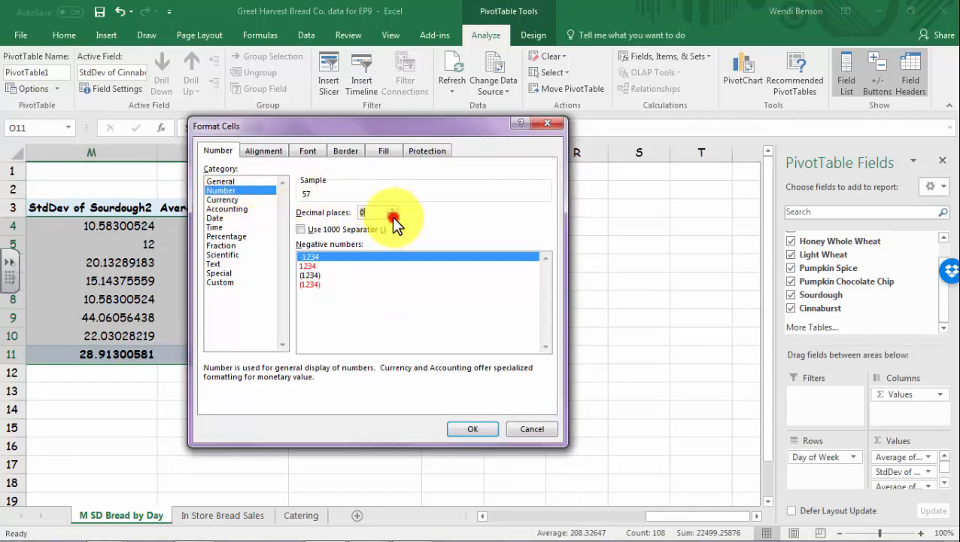
{"action": "left_click", "coordinate": [472, 429]}
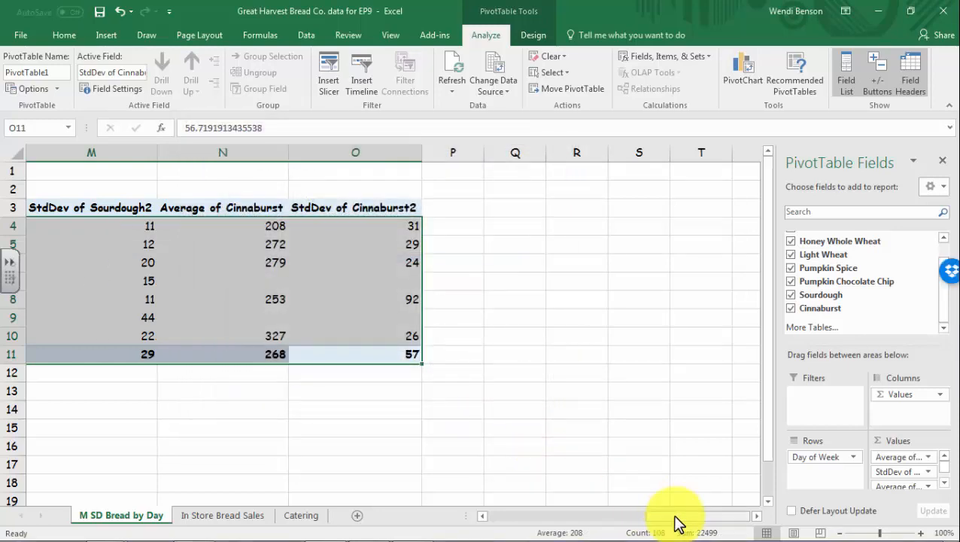
{"action": "left_click_drag", "start_coordinate": [677, 519], "coordinate": [474, 512]}
{"action": "left_click", "coordinate": [237, 411]}
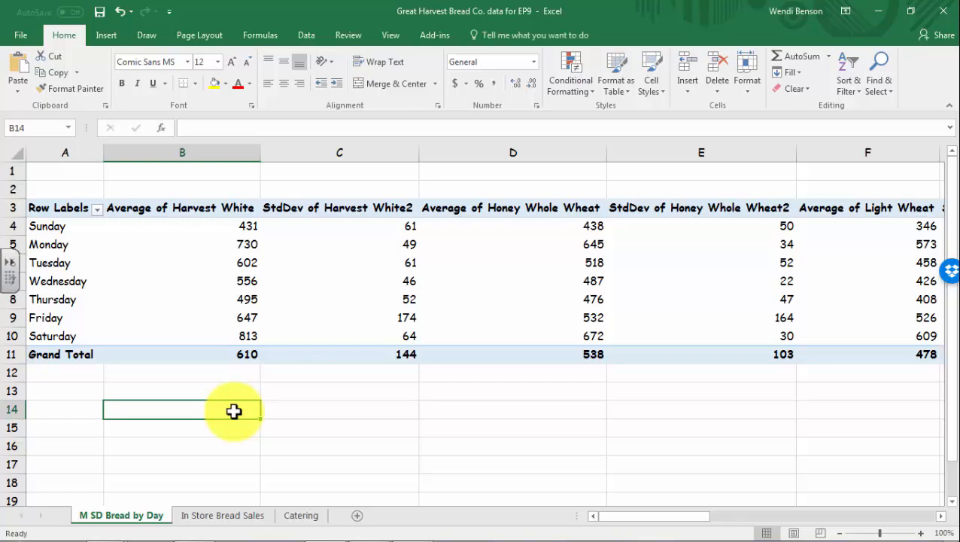
Copy the day labels A4:A10 and paste them as values into A13:A19
{"action": "scroll", "coordinate": [218, 410], "scroll_direction": "down", "scroll_amount": 3}
{"action": "scroll", "coordinate": [215, 408], "scroll_direction": "up", "scroll_amount": 3}
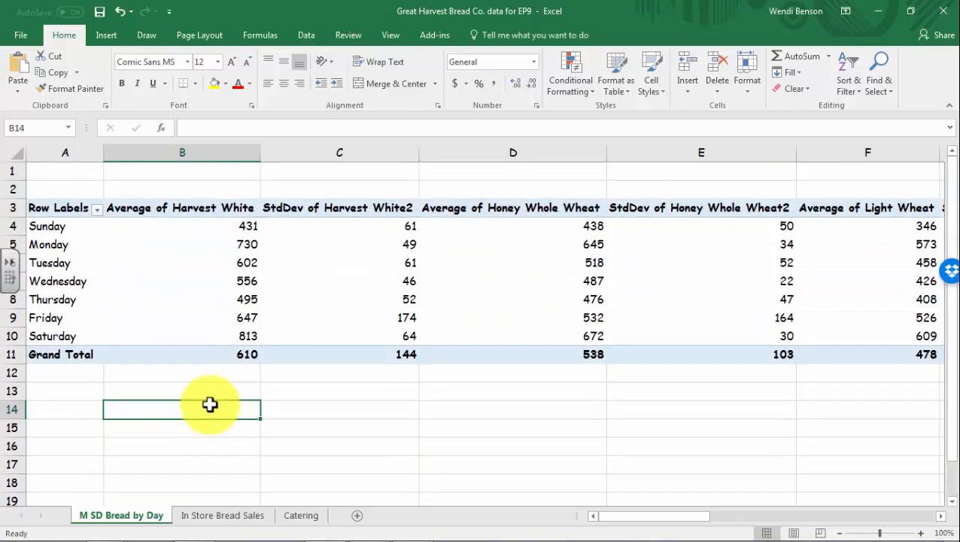
{"action": "left_click_drag", "start_coordinate": [51, 226], "coordinate": [54, 332]}
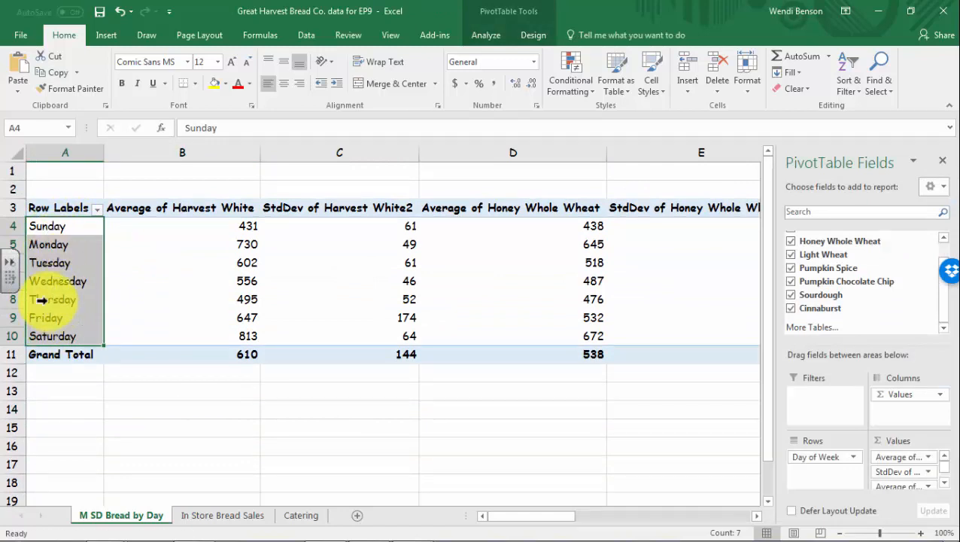
{"action": "key", "text": "ctrl+c"}
{"action": "left_click", "coordinate": [60, 392]}
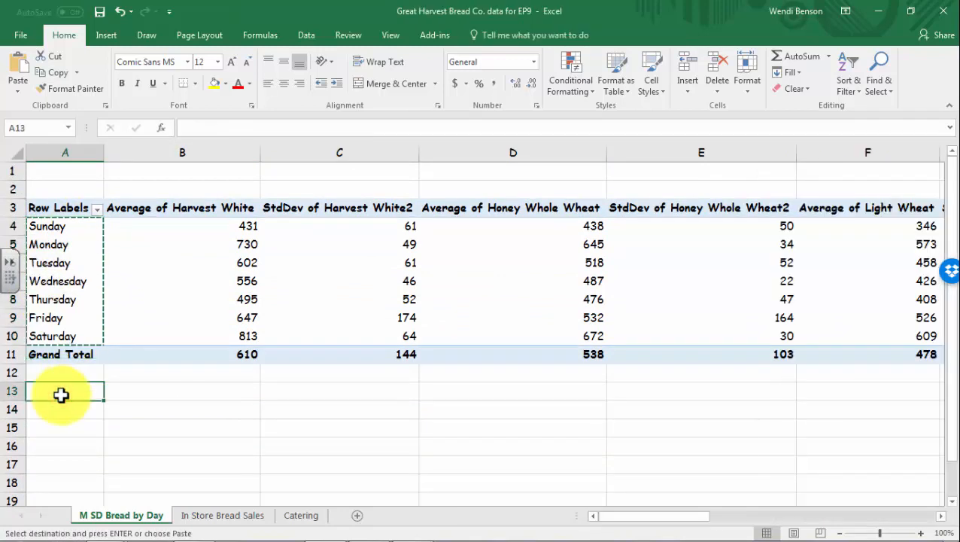
{"action": "left_click", "coordinate": [20, 92]}
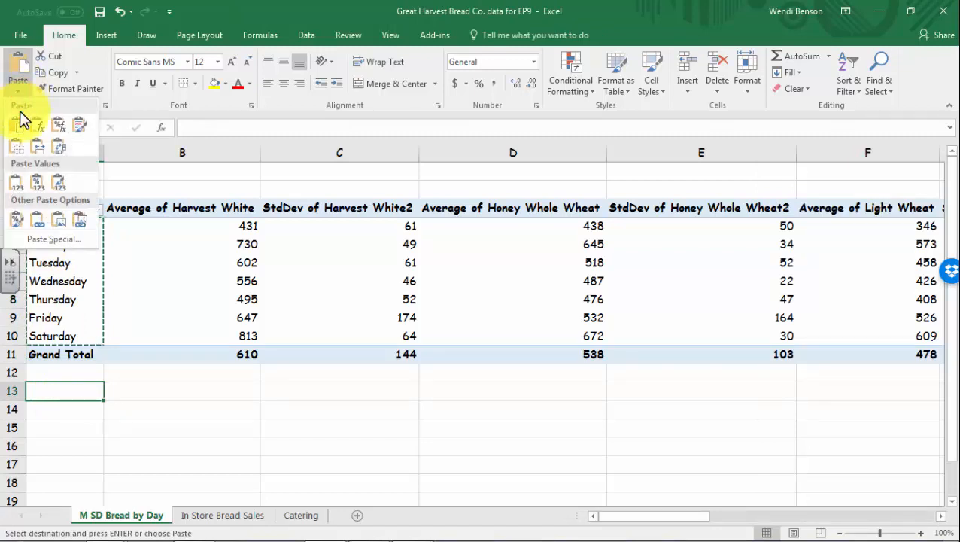
{"action": "left_click", "coordinate": [24, 186]}
{"action": "left_click", "coordinate": [213, 397]}
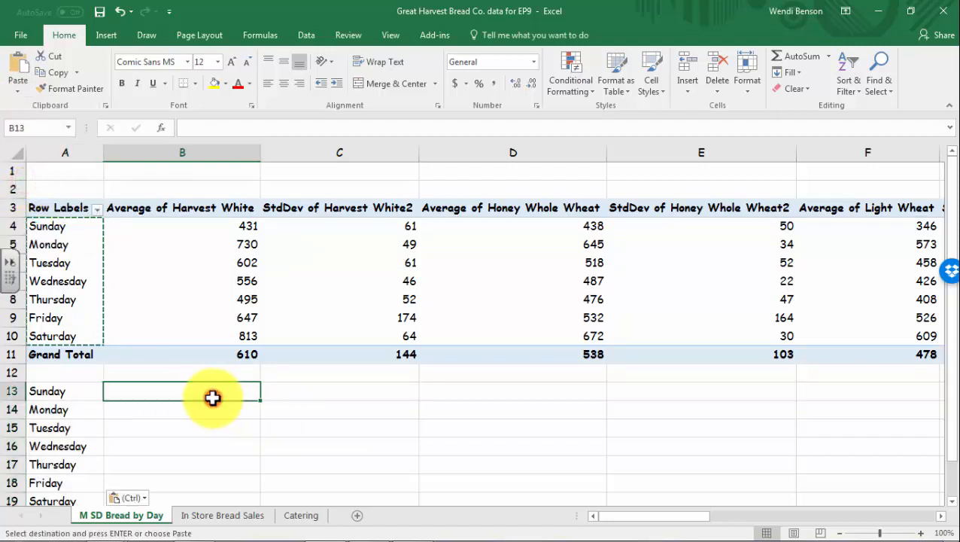
{"action": "left_click", "coordinate": [211, 372]}
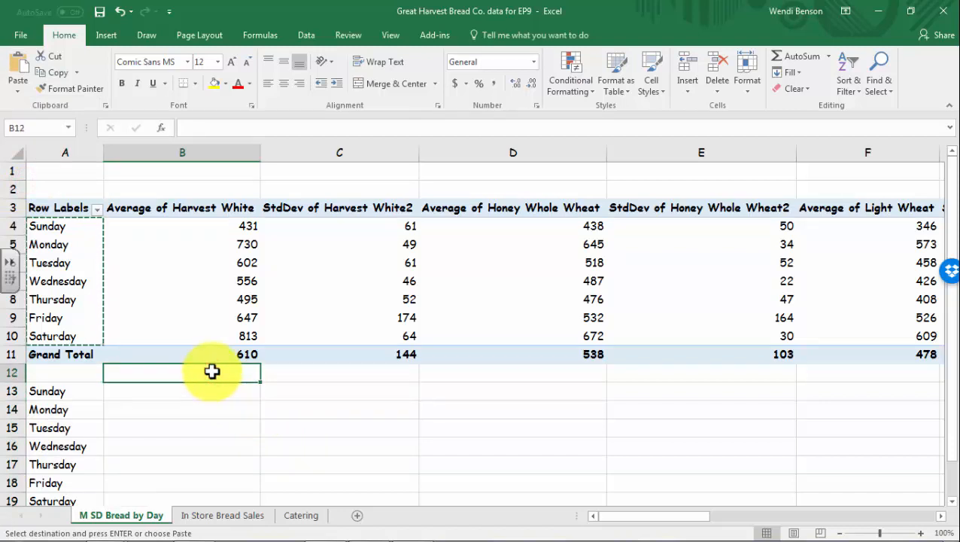
Type the headings 'Low End Harvest White' in B12 and 'High End Harvest White' in C12
{"action": "type", "text": "Low"}
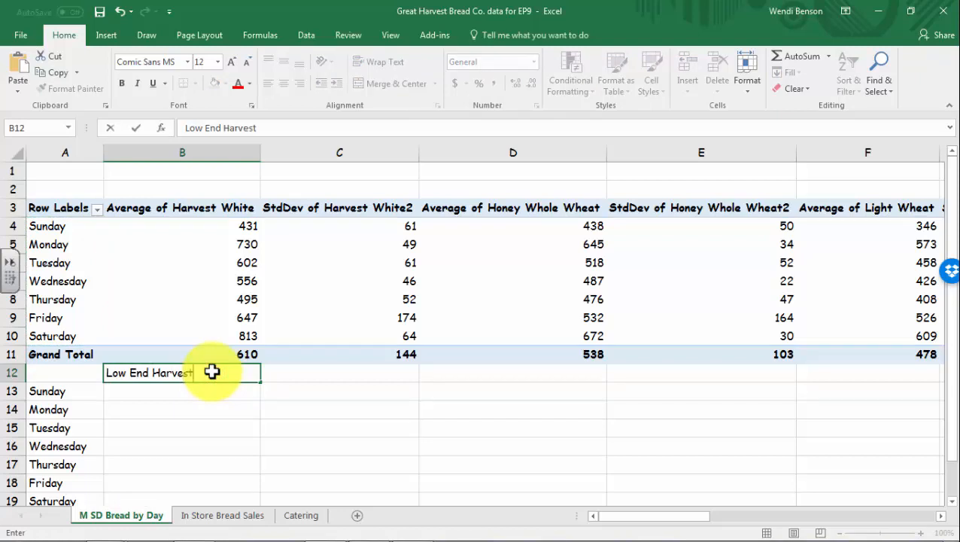
{"action": "type", "text": "End Harvest White"}
{"action": "left_click", "coordinate": [320, 372]}
{"action": "type", "text": "High End Harvest"}
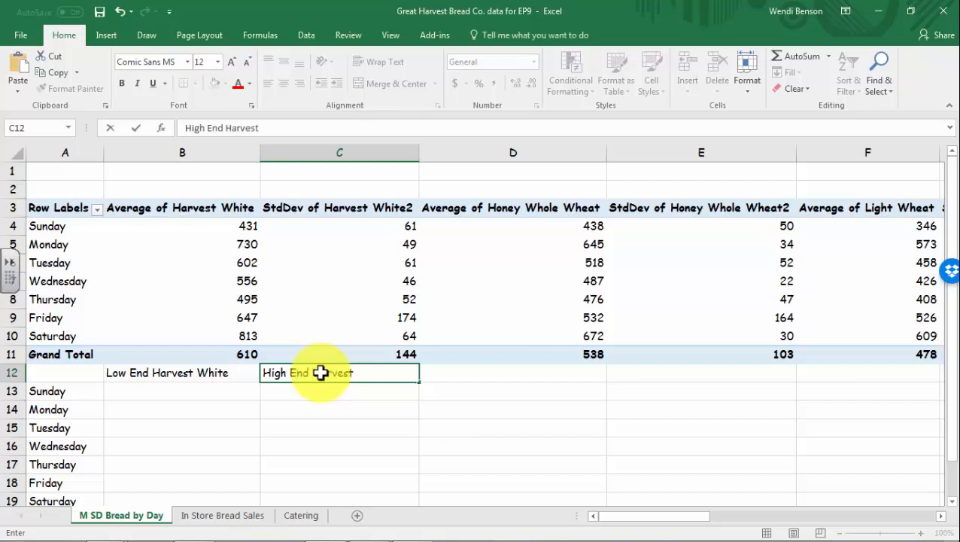
{"action": "type", "text": "White"}
{"action": "left_click", "coordinate": [302, 430]}
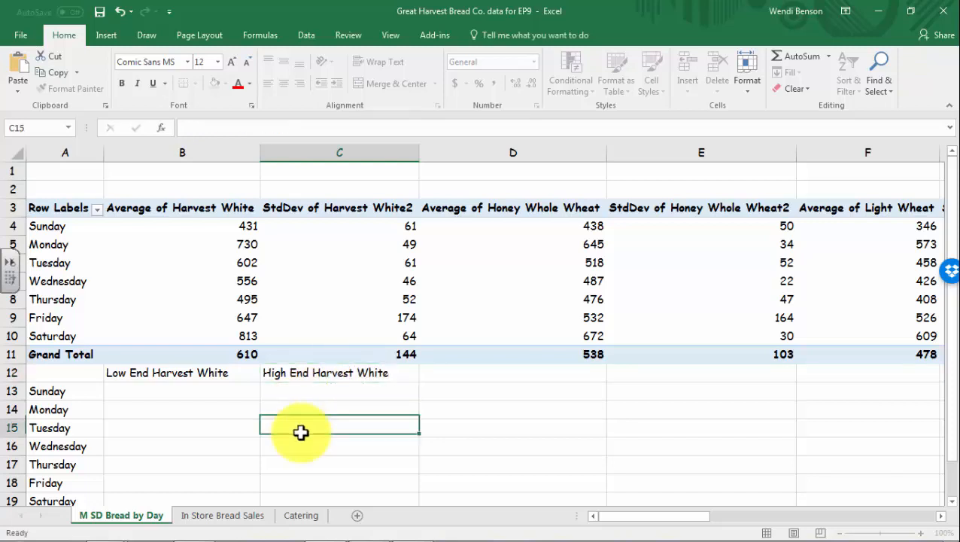
Check the Sunday Harvest White average and StdDev, then centre the range B12:C19
{"action": "left_click", "coordinate": [232, 232]}
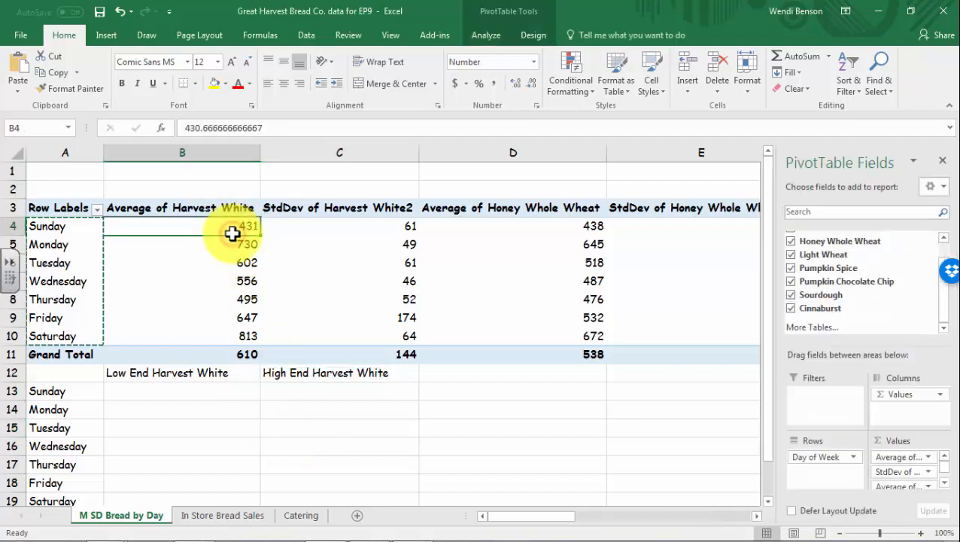
{"action": "left_click", "coordinate": [294, 225]}
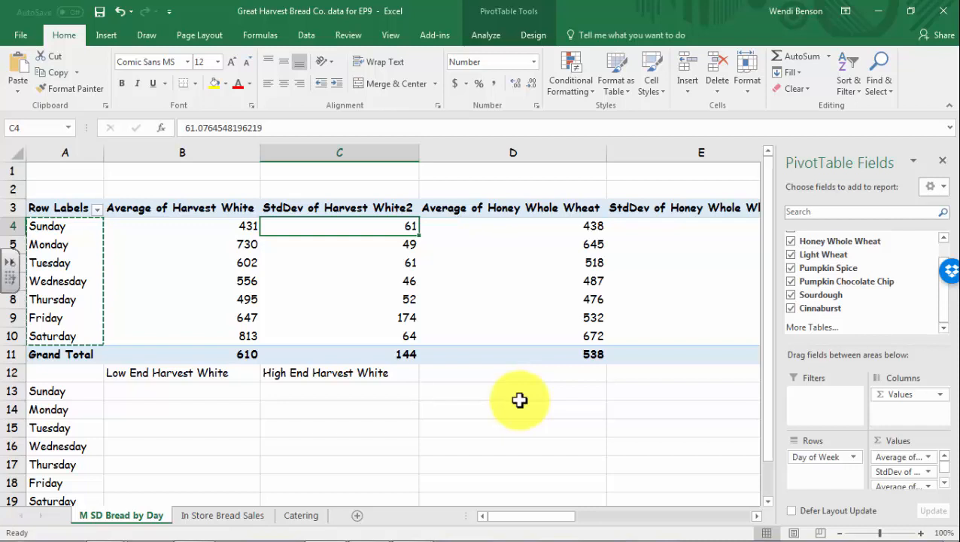
{"action": "scroll", "coordinate": [272, 384], "scroll_direction": "down", "scroll_amount": 2}
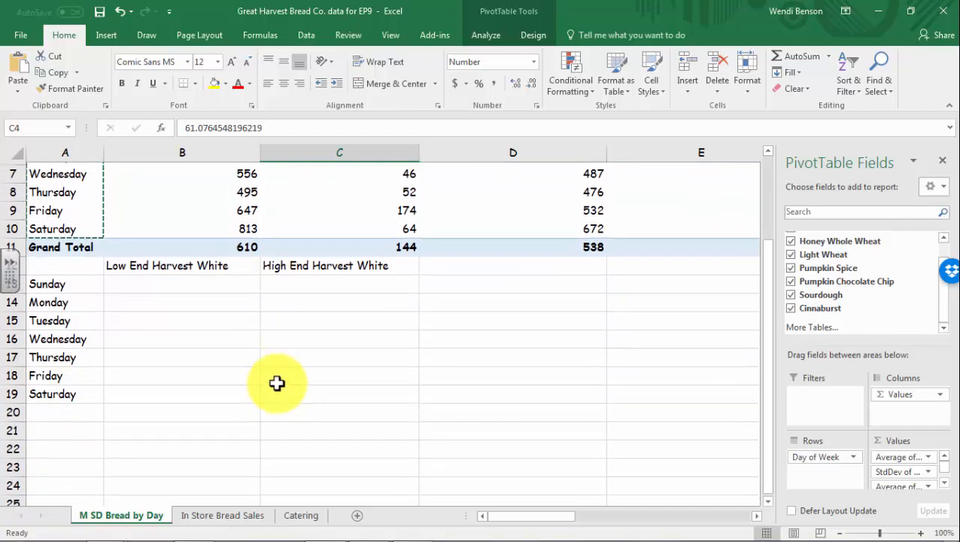
{"action": "left_click_drag", "start_coordinate": [200, 264], "coordinate": [348, 399]}
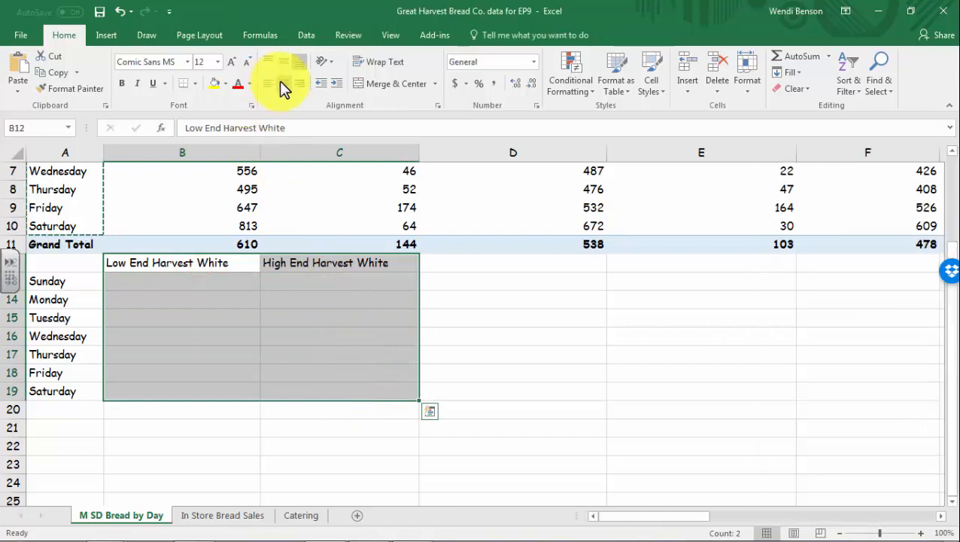
{"action": "left_click", "coordinate": [279, 82]}
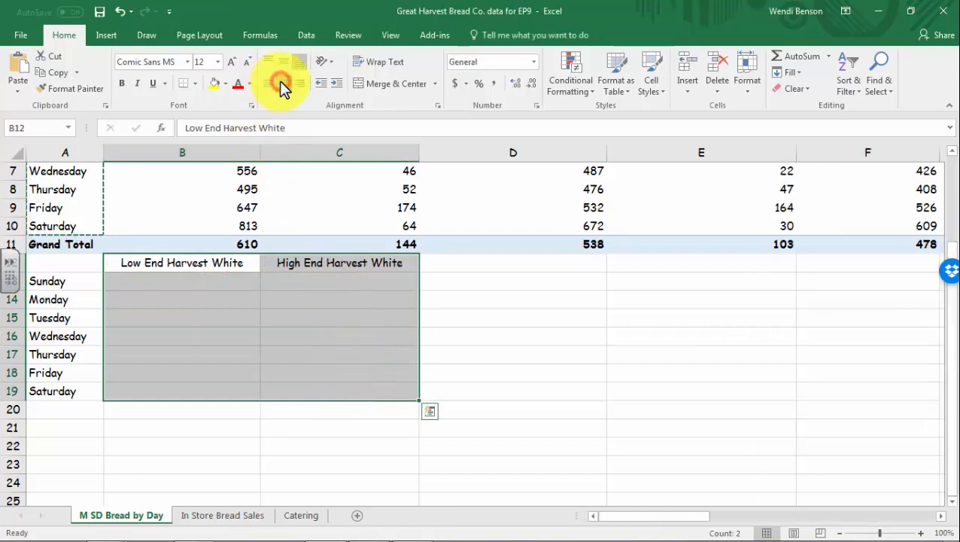
{"action": "left_click", "coordinate": [166, 286]}
{"action": "scroll", "coordinate": [220, 382], "scroll_direction": "up", "scroll_amount": 2}
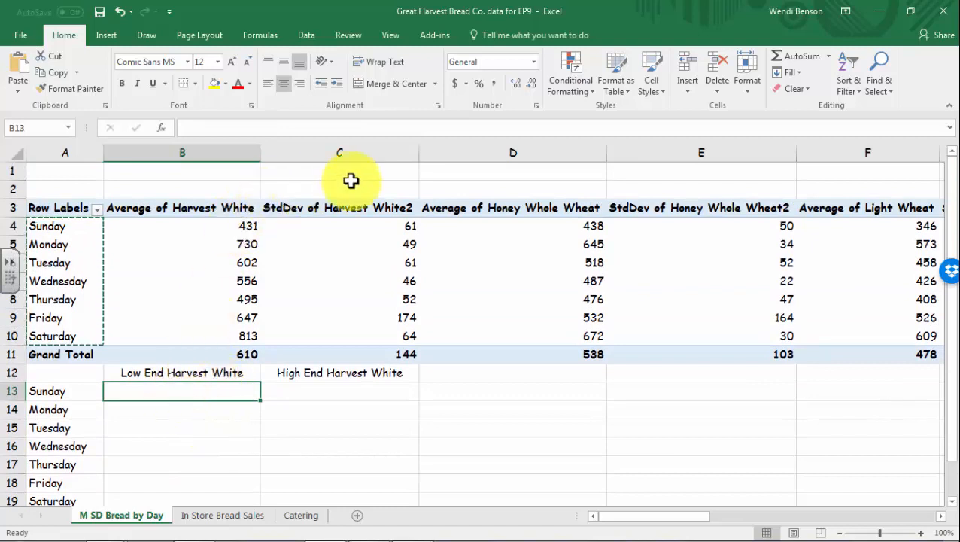
{"action": "left_click", "coordinate": [283, 390]}
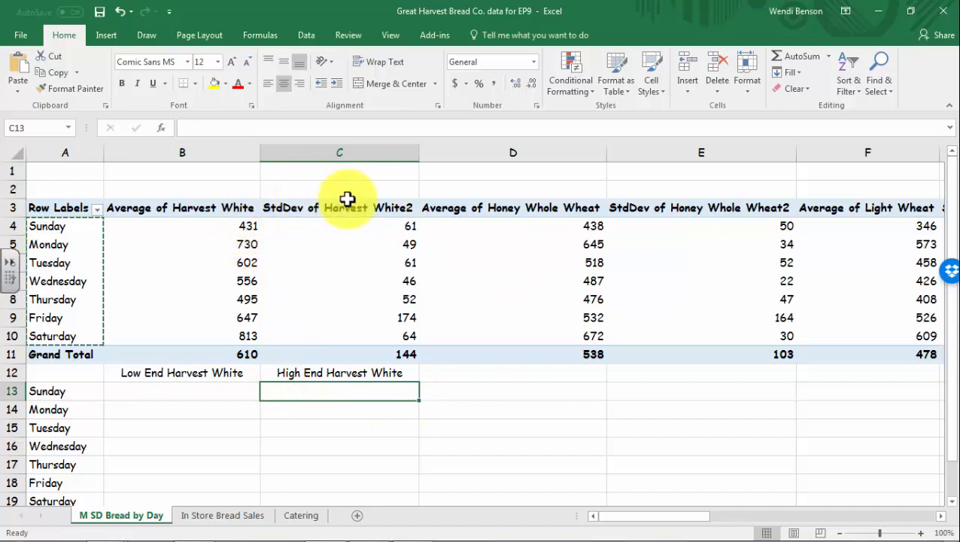
{"action": "left_click", "coordinate": [191, 388]}
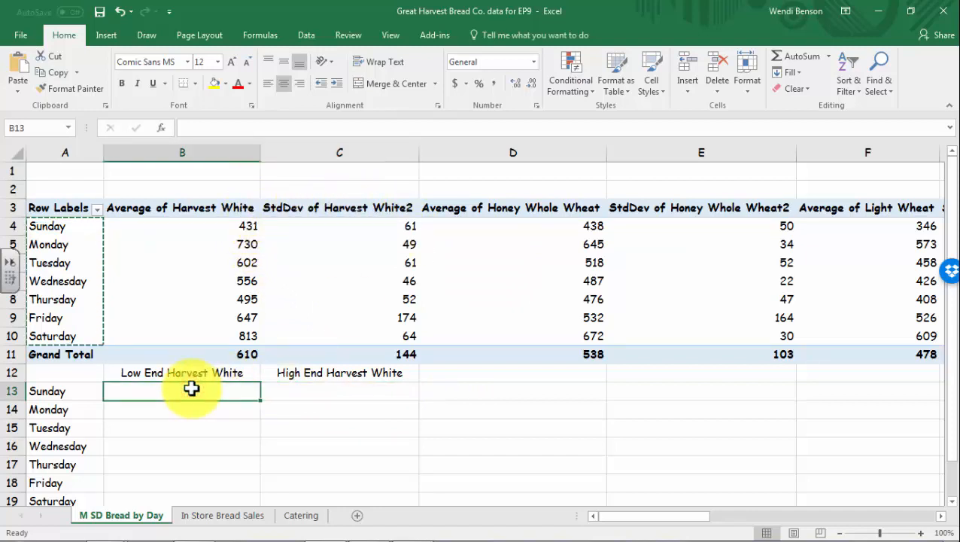
In B13, subtract Sunday's Harvest White standard deviation from its average (369.5902118)
{"action": "type", "text": "="}
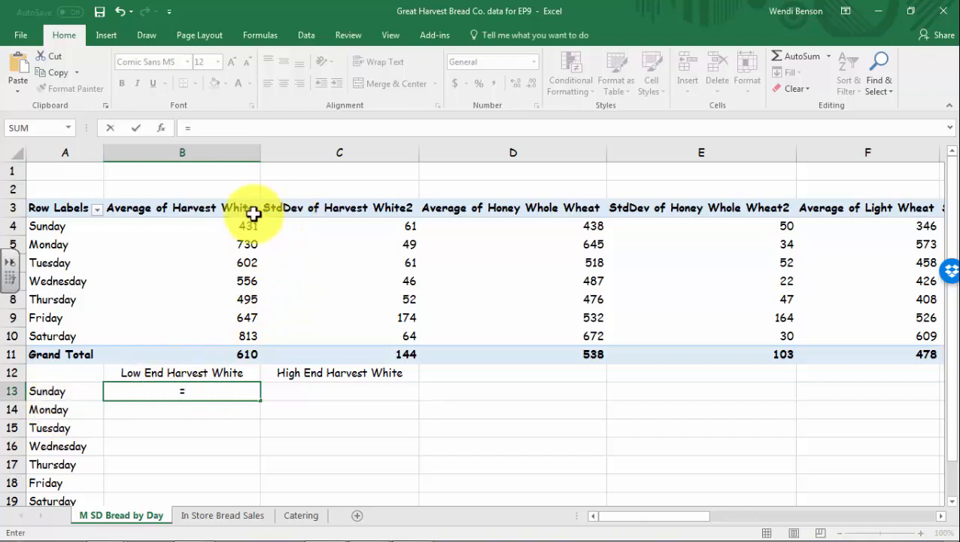
{"action": "left_click", "coordinate": [236, 228]}
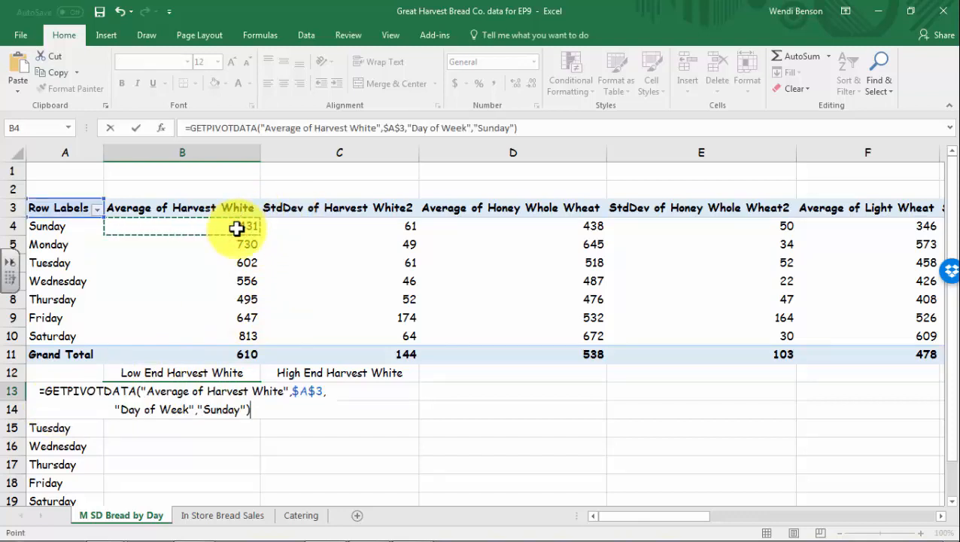
{"action": "type", "text": "-"}
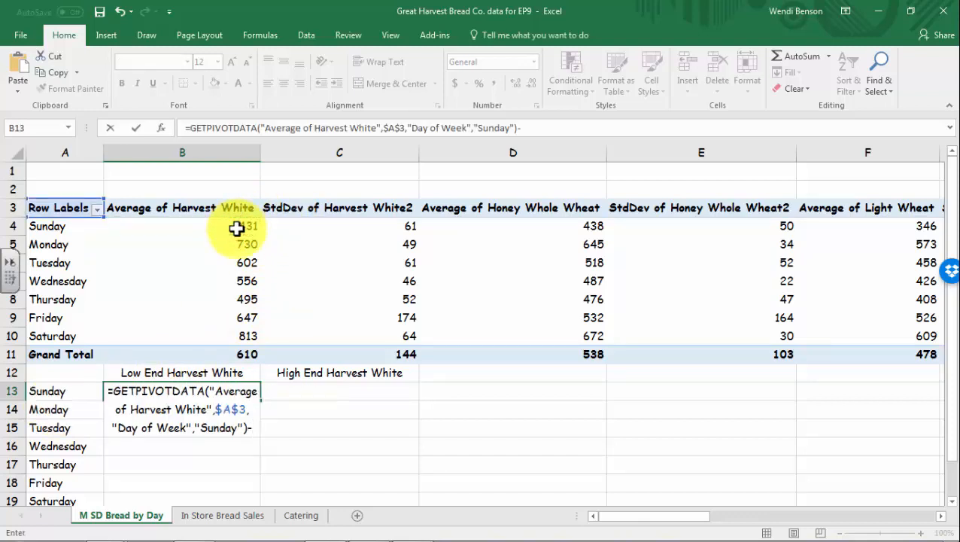
{"action": "left_click", "coordinate": [383, 225]}
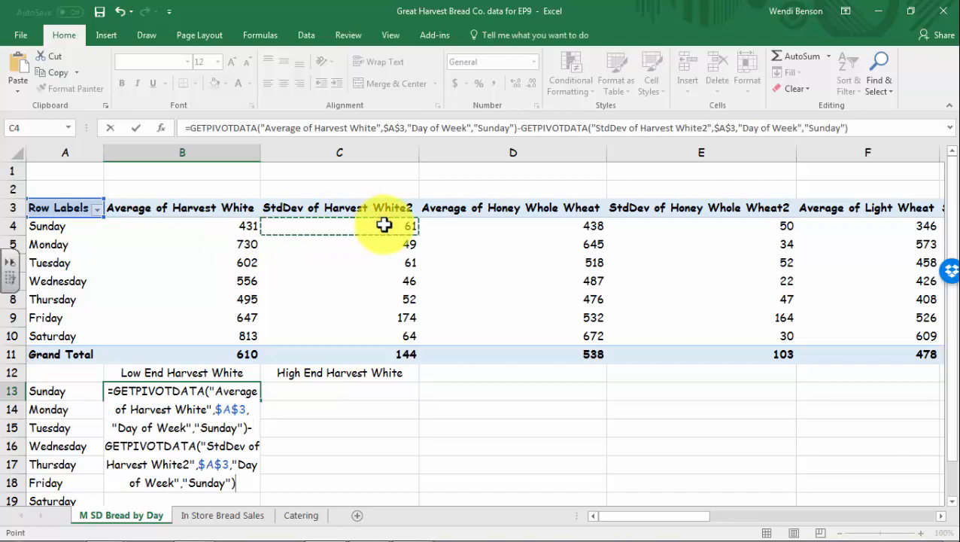
{"action": "key", "text": "Return"}
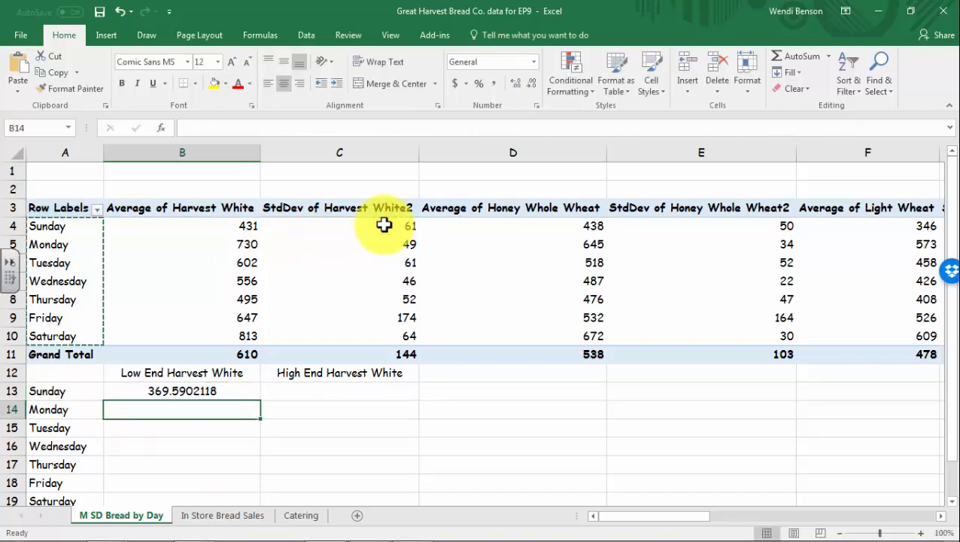
Fill the B13 low-end formula down through B19 using Fill Down
{"action": "left_click", "coordinate": [234, 392]}
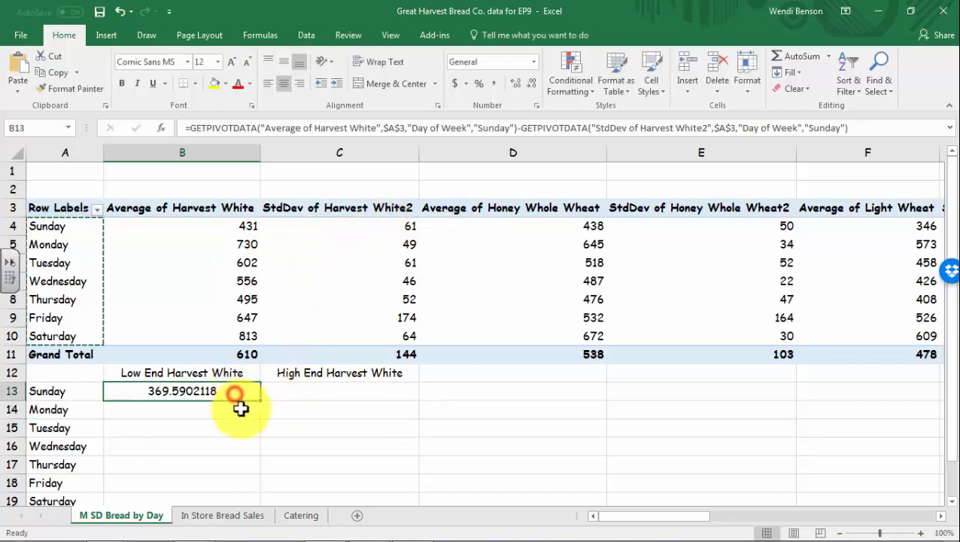
{"action": "scroll", "coordinate": [240, 408], "scroll_direction": "down", "scroll_amount": 2}
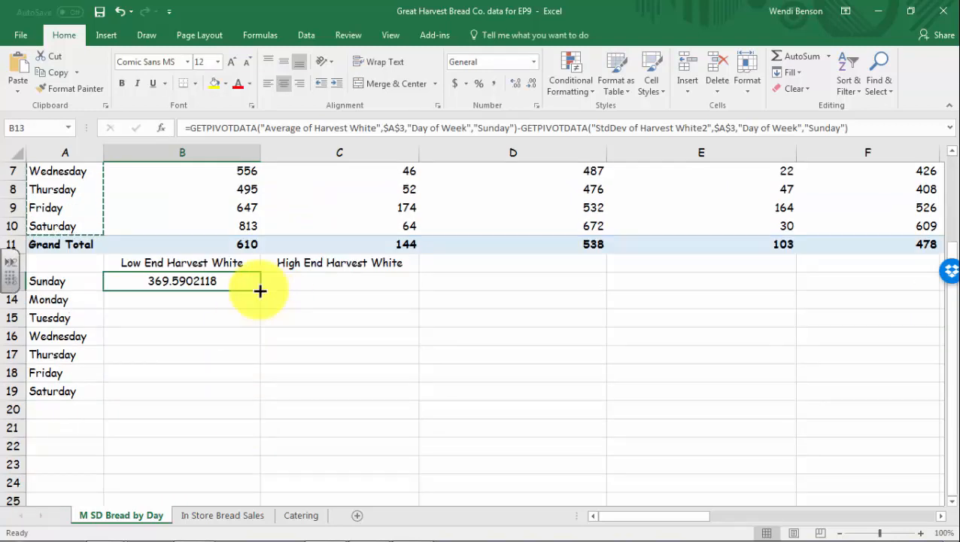
{"action": "left_click_drag", "start_coordinate": [260, 291], "coordinate": [258, 399]}
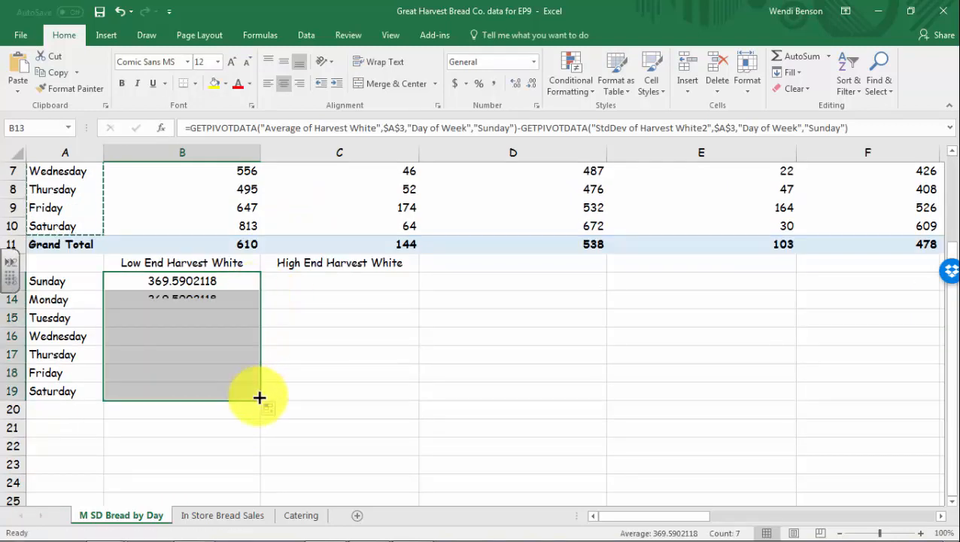
{"action": "left_click", "coordinate": [118, 12]}
{"action": "left_click", "coordinate": [197, 301]}
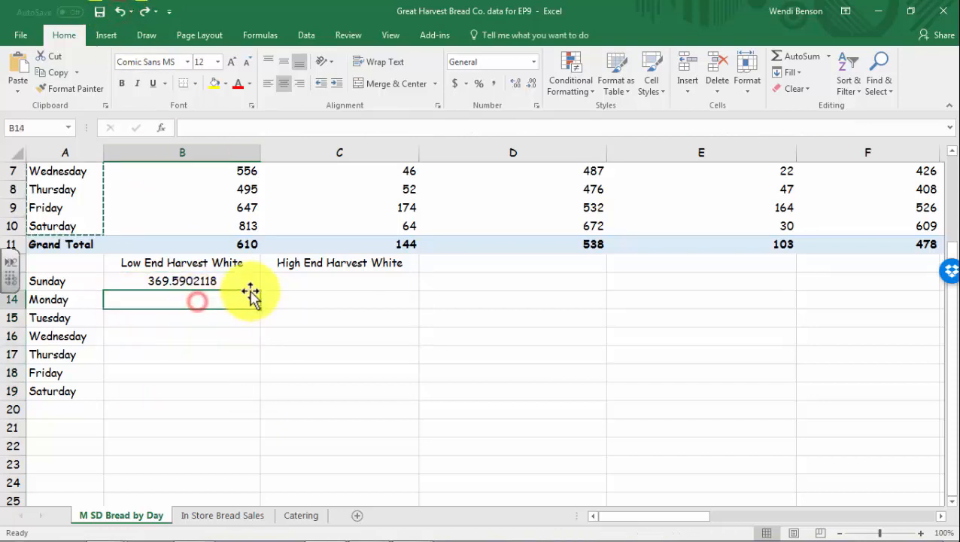
{"action": "left_click_drag", "start_coordinate": [249, 283], "coordinate": [232, 392]}
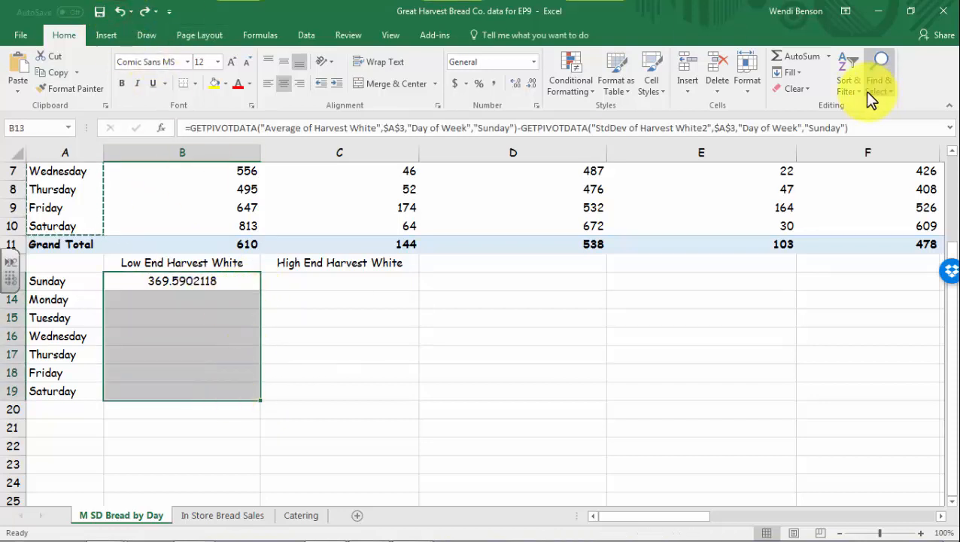
{"action": "left_click", "coordinate": [794, 75]}
{"action": "left_click", "coordinate": [812, 96]}
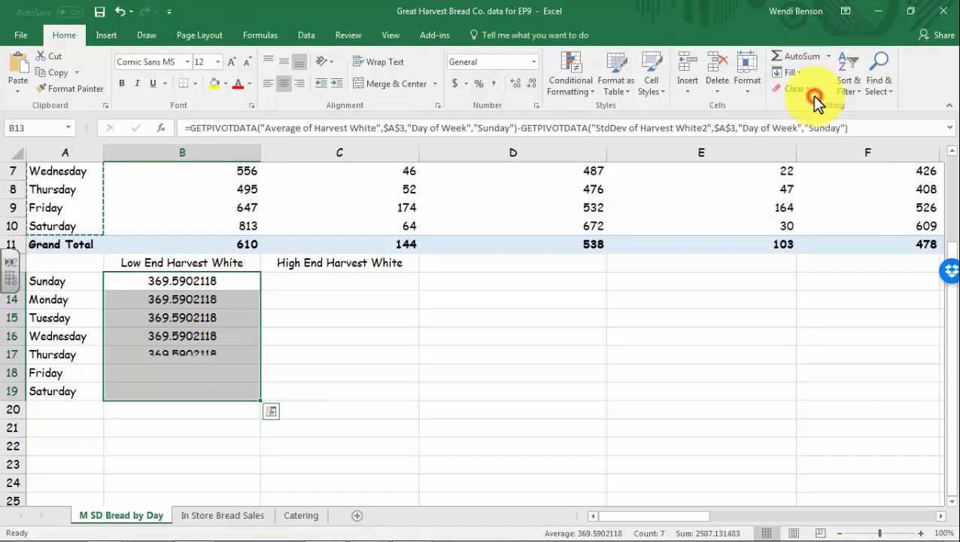
{"action": "left_click", "coordinate": [329, 366]}
{"action": "scroll", "coordinate": [243, 357], "scroll_direction": "up", "scroll_amount": 1}
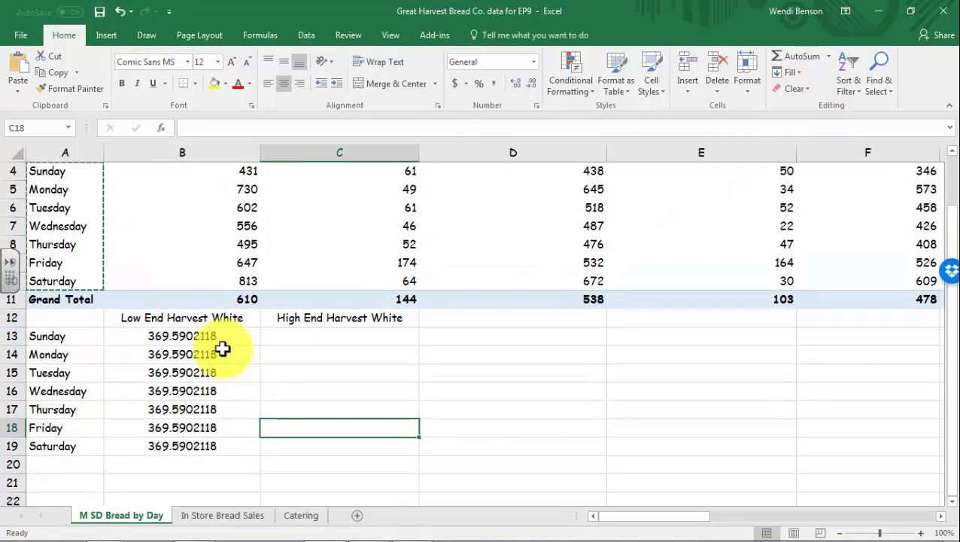
{"action": "left_click_drag", "start_coordinate": [223, 350], "coordinate": [217, 444]}
Clear the repeated values and enter Monday's average-minus-SD formula in B14 (681.4613556)
{"action": "key", "text": "Delete"}
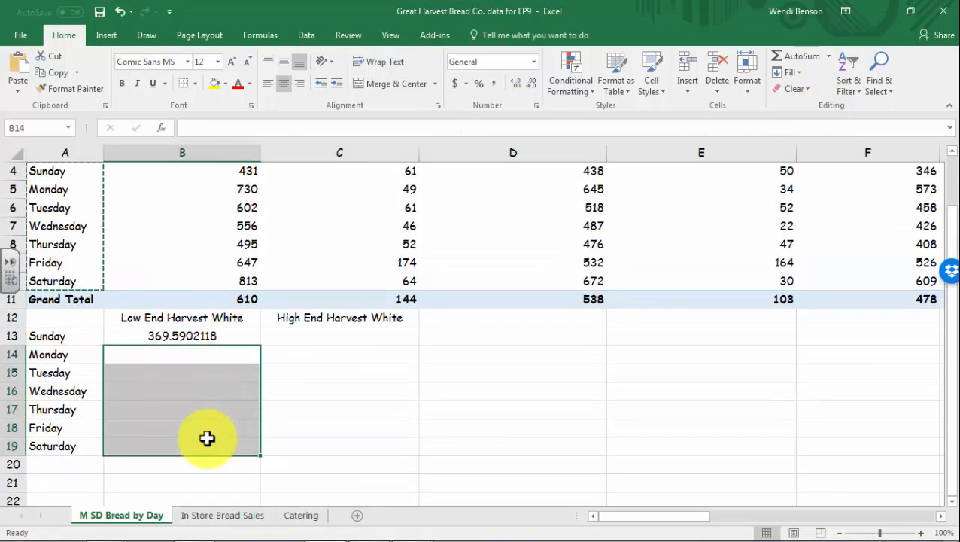
{"action": "left_click", "coordinate": [185, 356]}
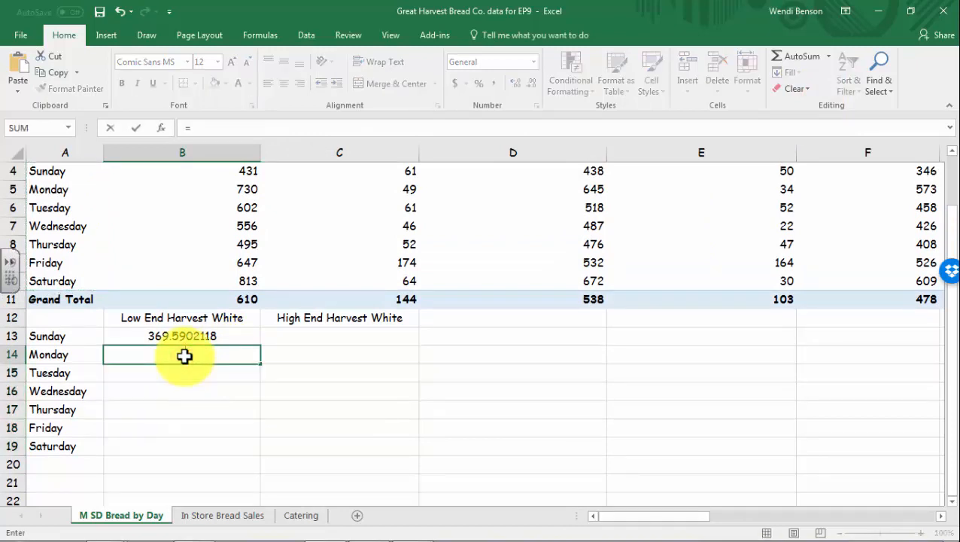
{"action": "type", "text": "="}
{"action": "scroll", "coordinate": [441, 361], "scroll_direction": "up", "scroll_amount": 1}
{"action": "left_click", "coordinate": [239, 243]}
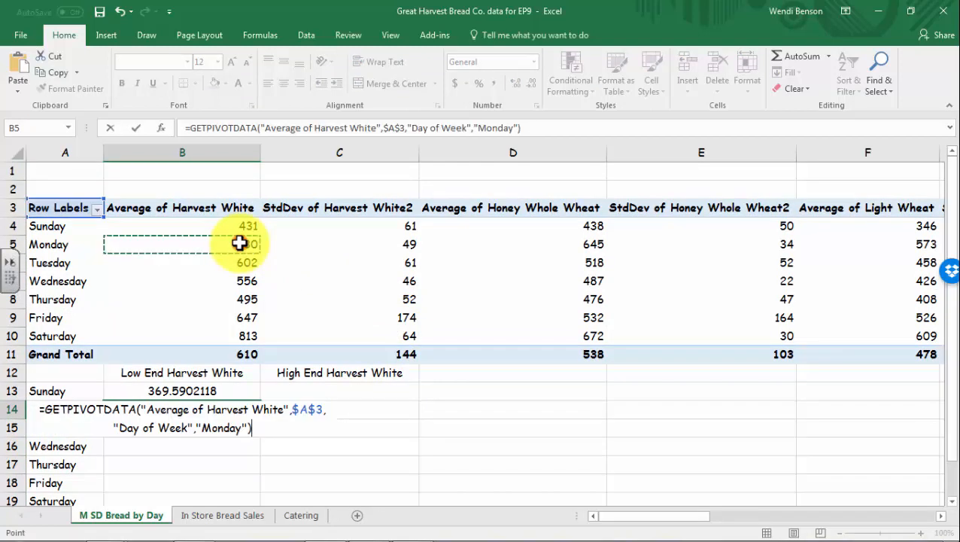
{"action": "type", "text": "-"}
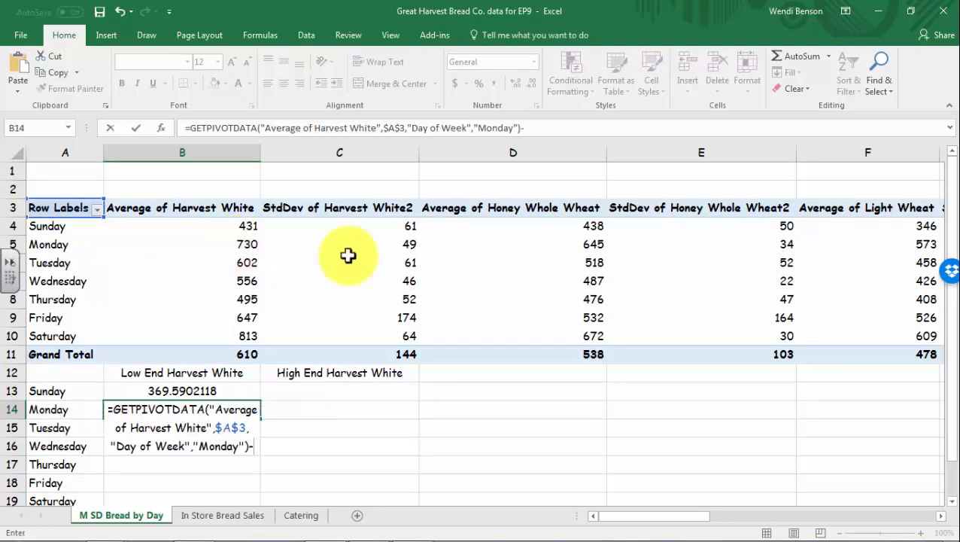
{"action": "left_click", "coordinate": [408, 243]}
{"action": "key", "text": "Return"}
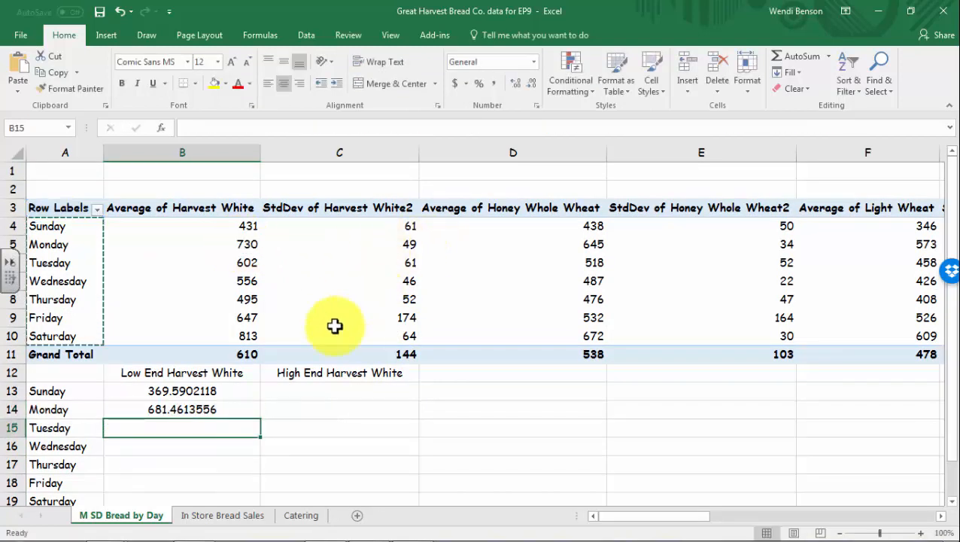
Undo the repeated fill-down from B13 and clear the B13:B14 low-end values
{"action": "left_click", "coordinate": [213, 391]}
{"action": "scroll", "coordinate": [266, 443], "scroll_direction": "down", "scroll_amount": 1}
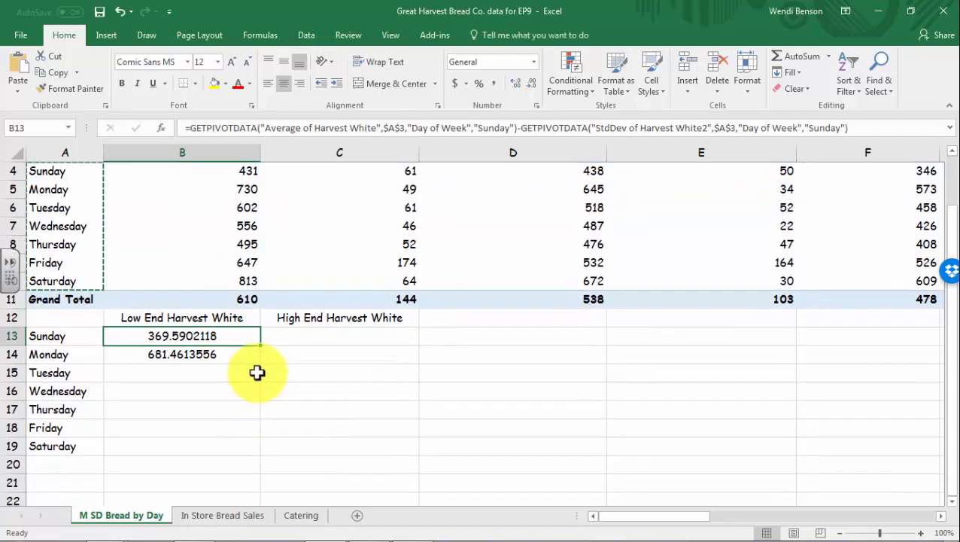
{"action": "left_click_drag", "start_coordinate": [261, 344], "coordinate": [261, 451]}
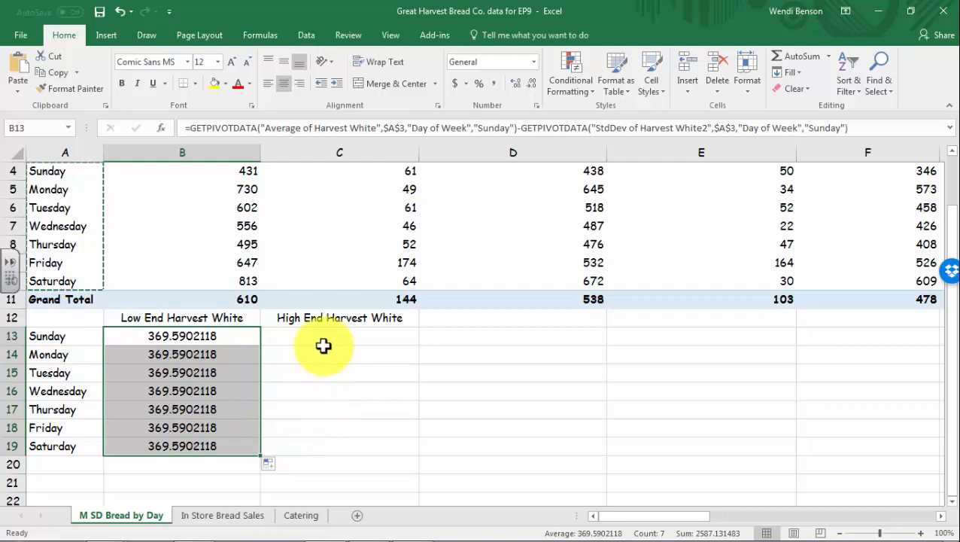
{"action": "left_click", "coordinate": [116, 12]}
{"action": "left_click_drag", "start_coordinate": [189, 355], "coordinate": [207, 340]}
{"action": "key", "text": "Delete"}
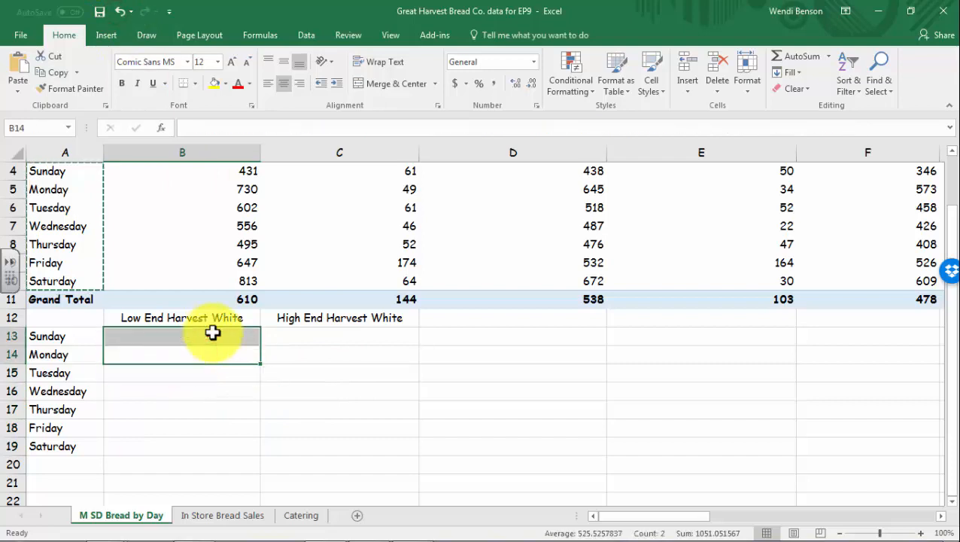
Move the A12:C19 Low/High End Harvest White block with day labels to start at A24
{"action": "left_click", "coordinate": [394, 442]}
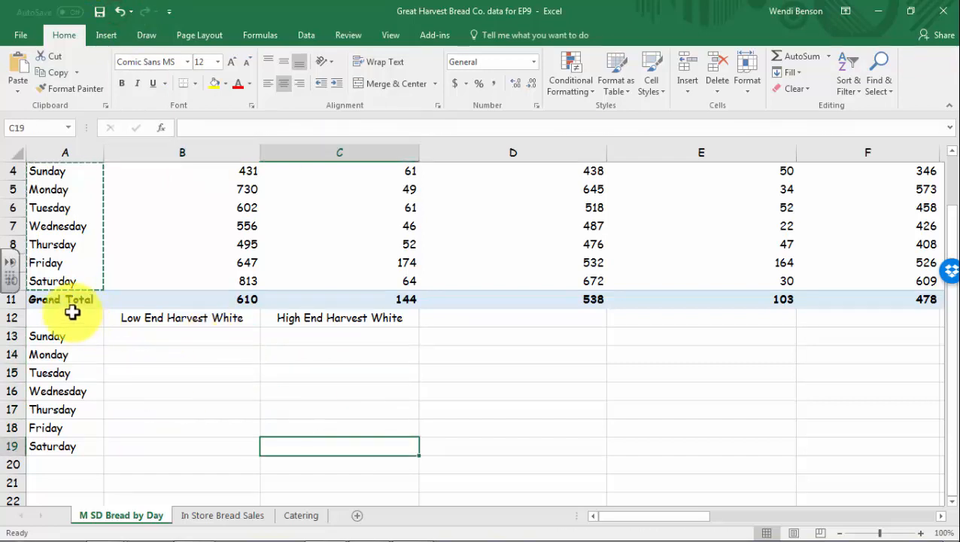
{"action": "left_click_drag", "start_coordinate": [65, 319], "coordinate": [378, 445]}
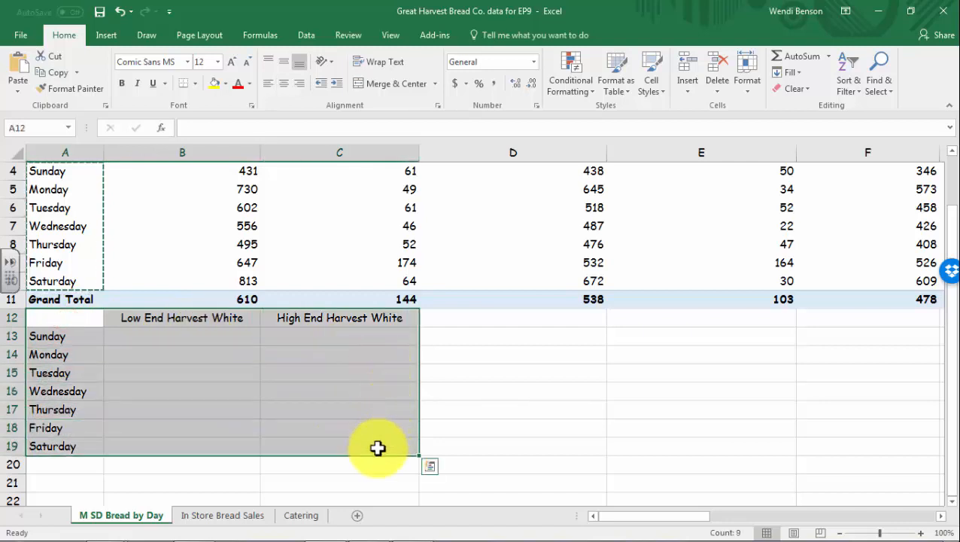
{"action": "key", "text": "ctrl+c"}
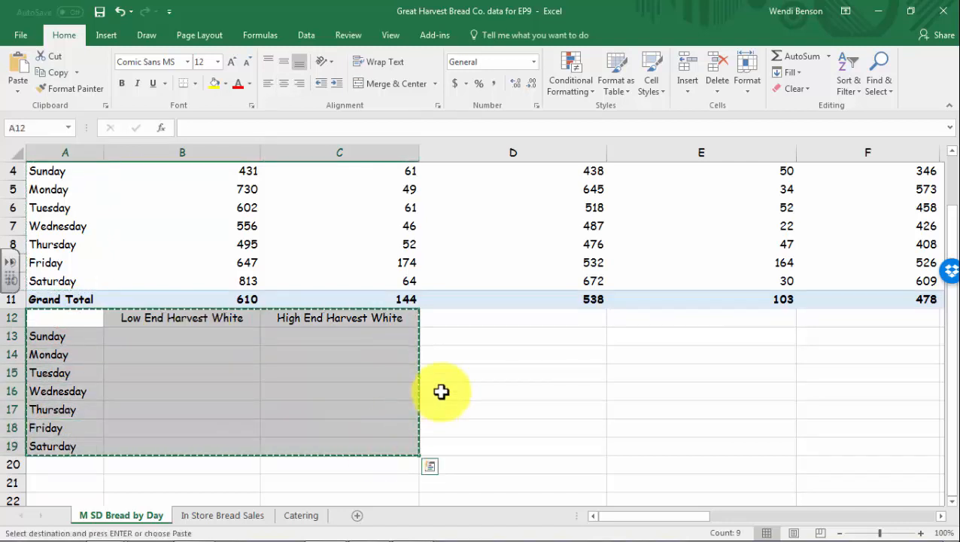
{"action": "scroll", "coordinate": [446, 398], "scroll_direction": "down", "scroll_amount": 3}
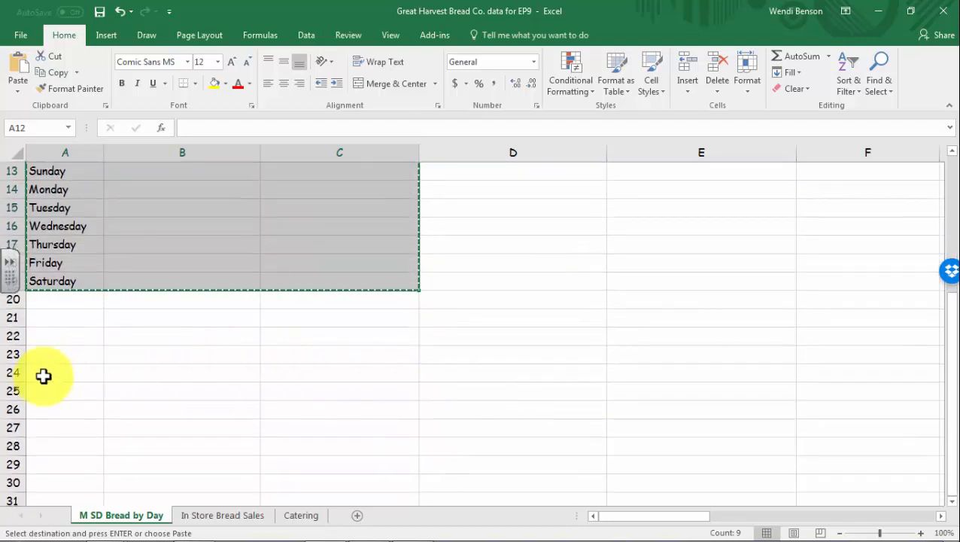
{"action": "left_click", "coordinate": [43, 375]}
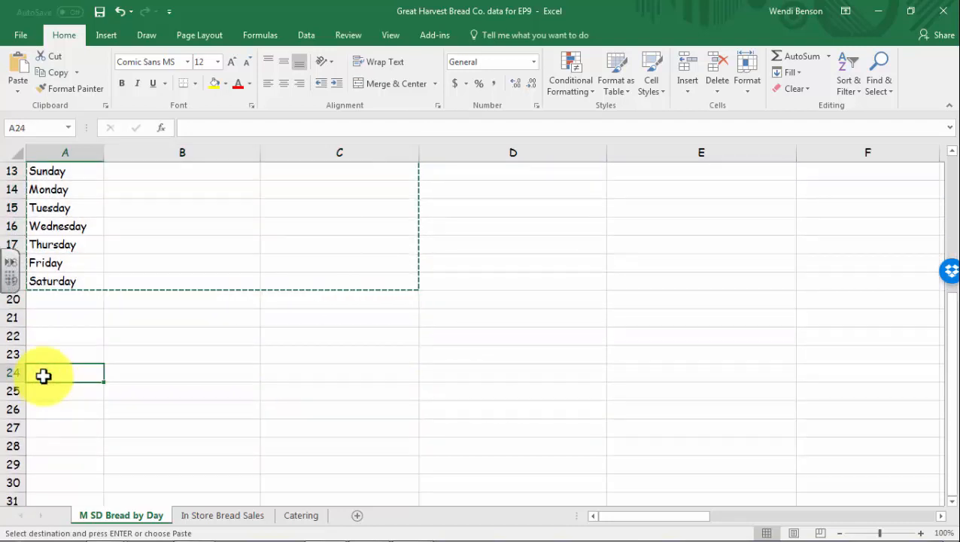
{"action": "key", "text": "Return"}
{"action": "scroll", "coordinate": [189, 374], "scroll_direction": "up", "scroll_amount": 5}
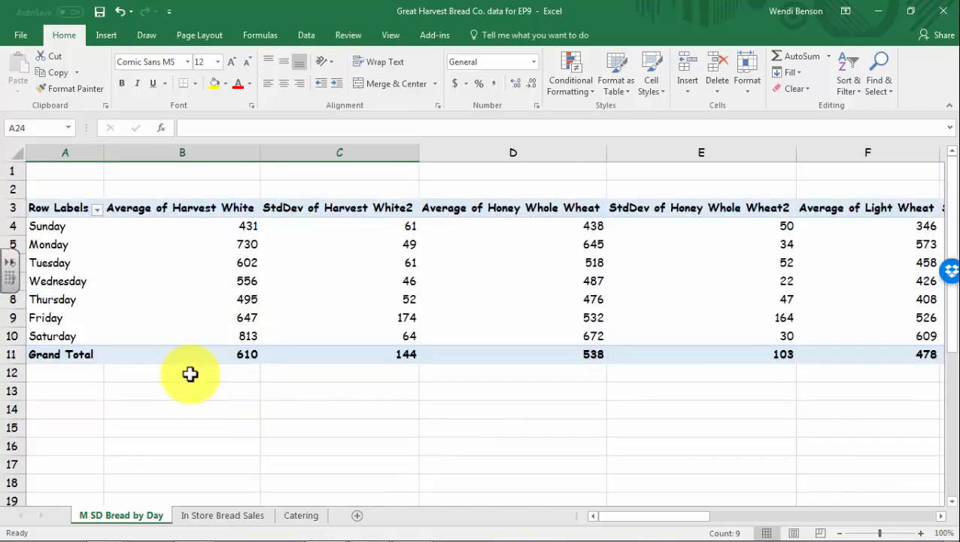
Copy the whole bread pivot table, starting from its Row Labels cell in A3
{"action": "left_click", "coordinate": [45, 209]}
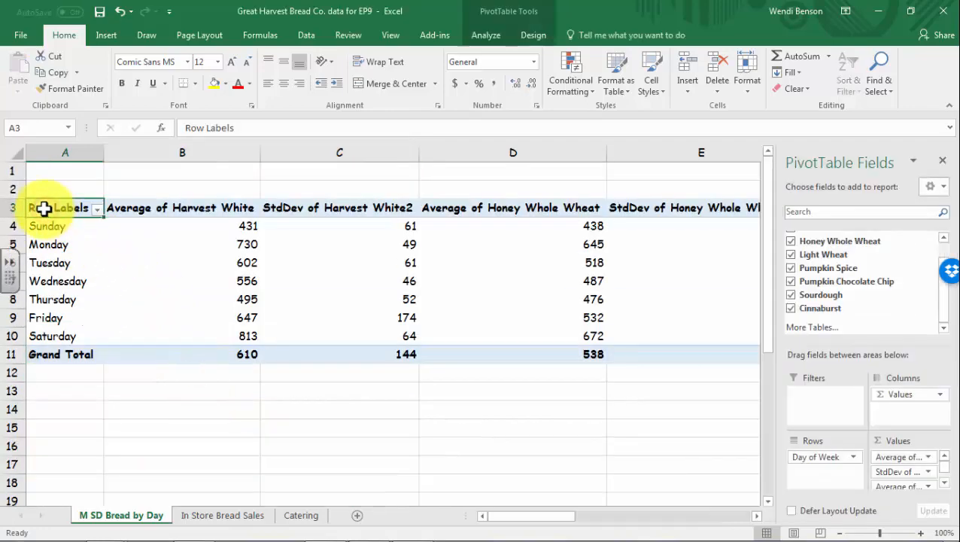
{"action": "key", "text": "ctrl+shift+Right"}
{"action": "key", "text": "ctrl+shift+Down"}
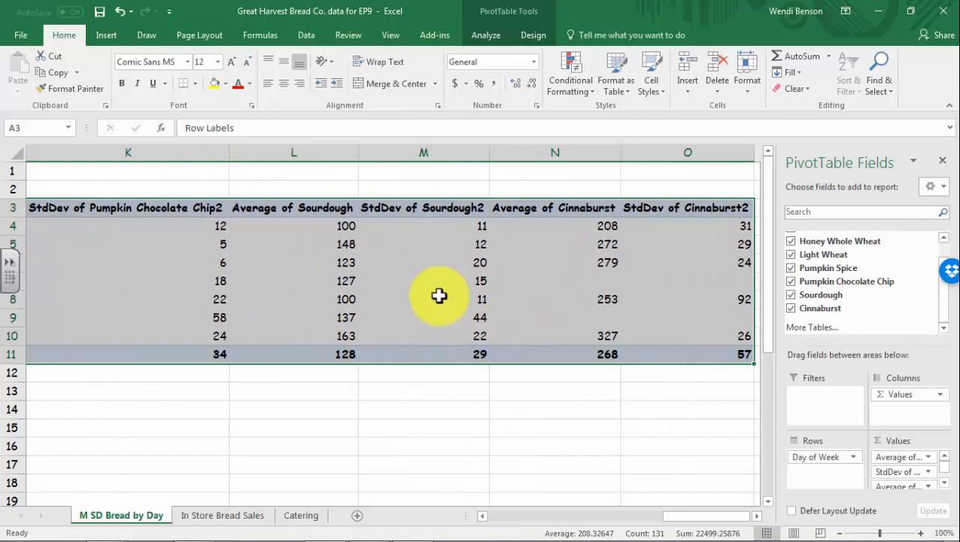
{"action": "key", "text": "ctrl+c"}
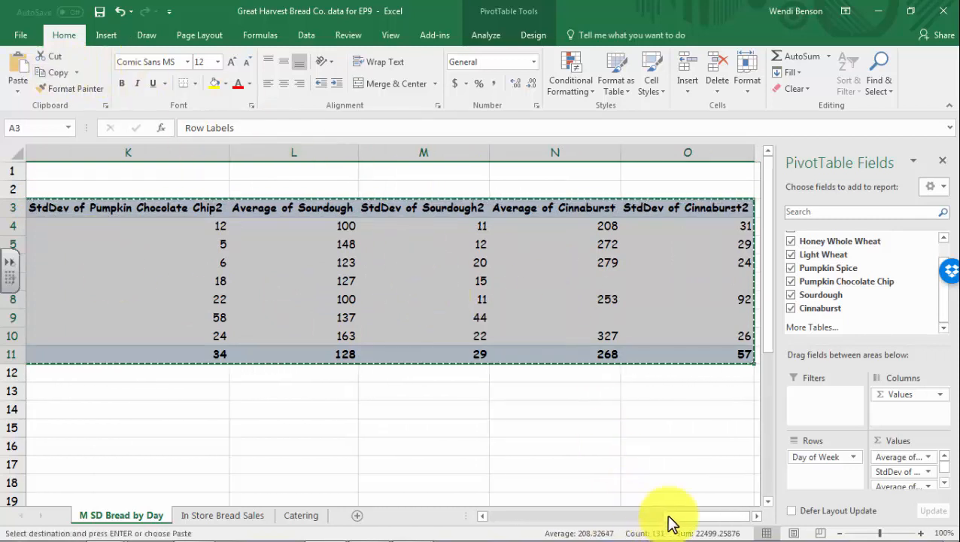
Paste the pivot table as values only at A13, filling rows 13–21
{"action": "left_click_drag", "start_coordinate": [669, 517], "coordinate": [484, 512]}
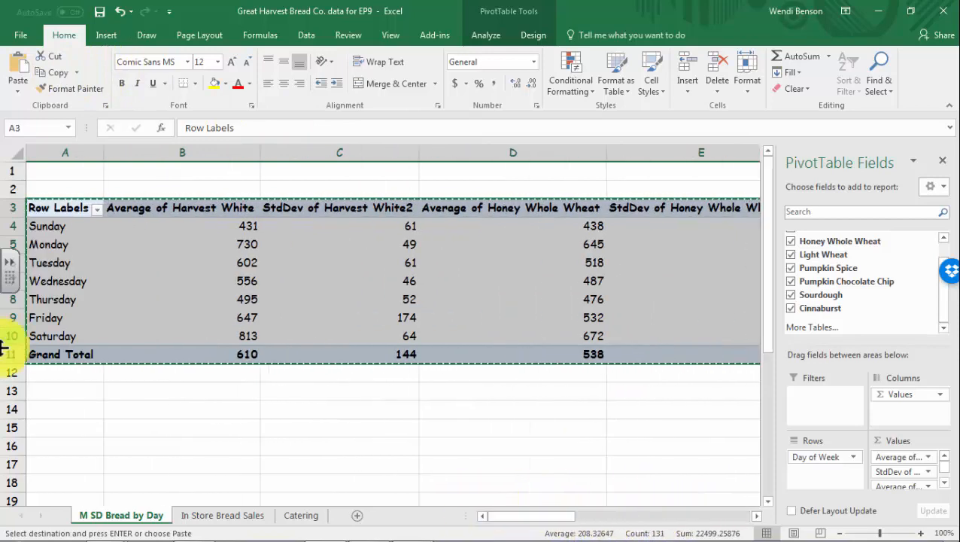
{"action": "left_click", "coordinate": [52, 388]}
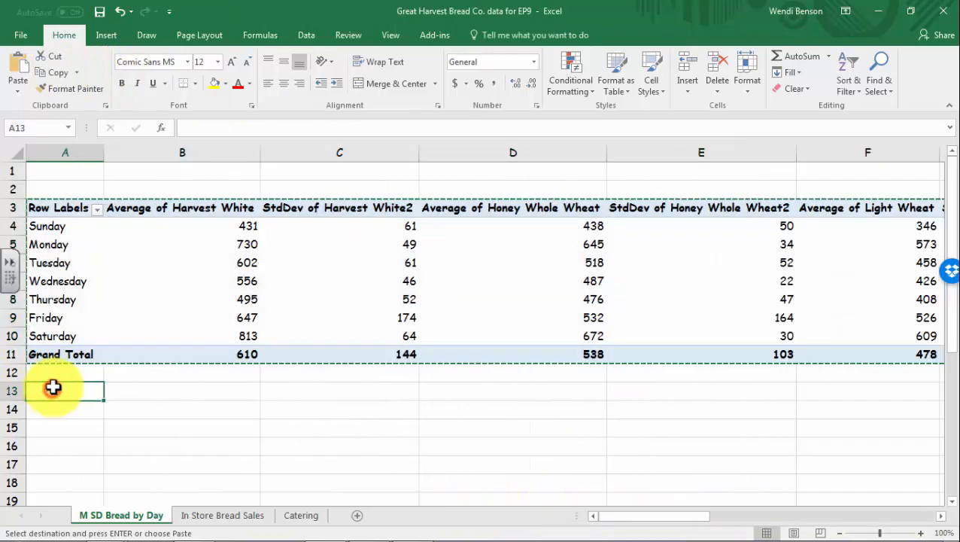
{"action": "left_click", "coordinate": [18, 92]}
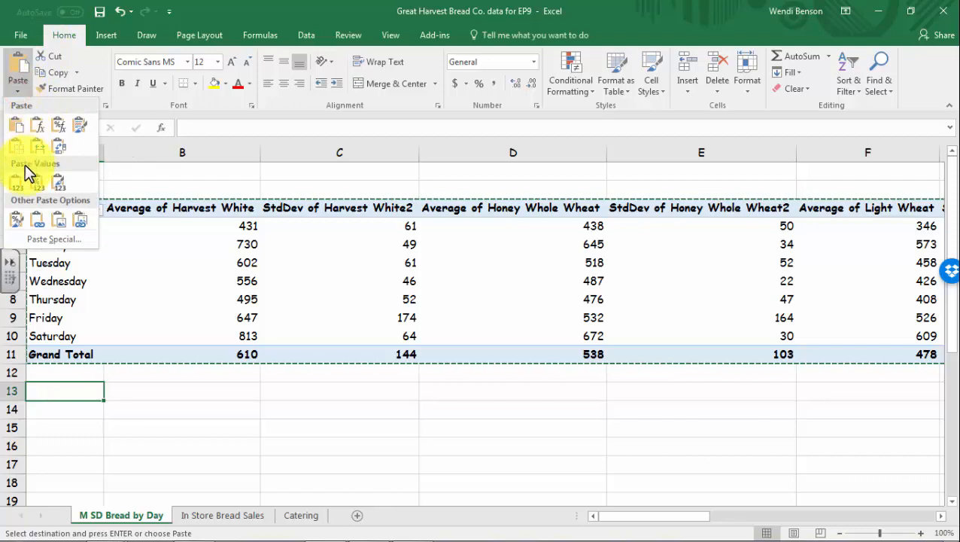
{"action": "left_click", "coordinate": [18, 183]}
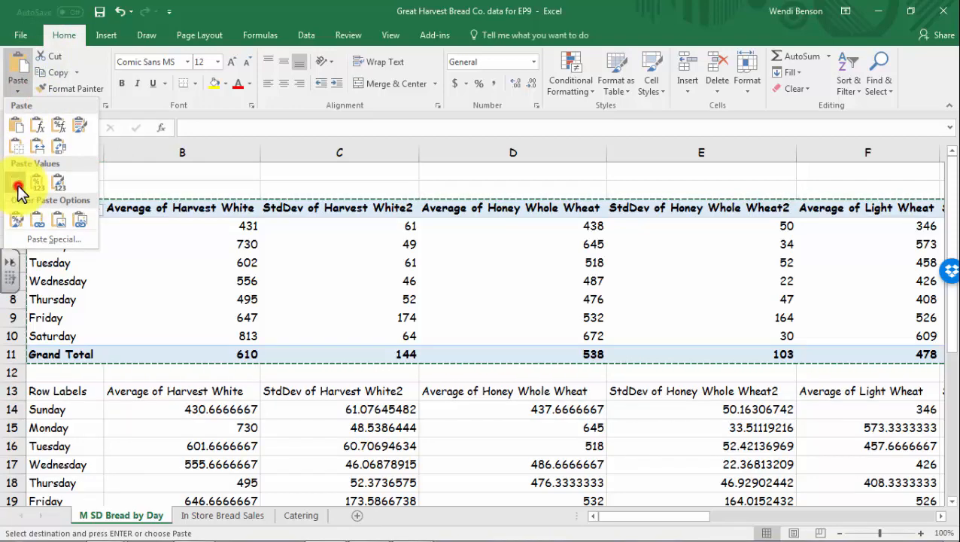
{"action": "left_click", "coordinate": [342, 461]}
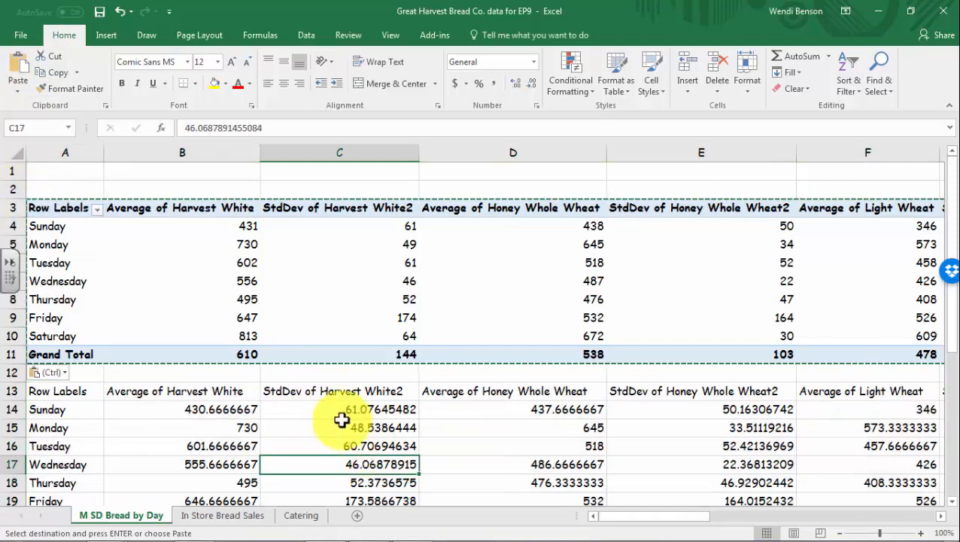
{"action": "scroll", "coordinate": [301, 418], "scroll_direction": "down", "scroll_amount": 2}
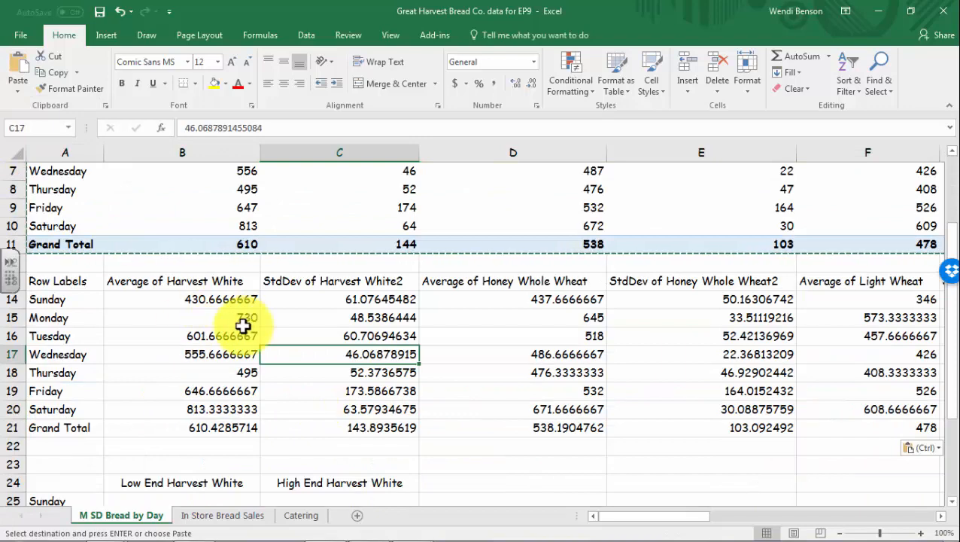
{"action": "scroll", "coordinate": [197, 336], "scroll_direction": "up", "scroll_amount": 2}
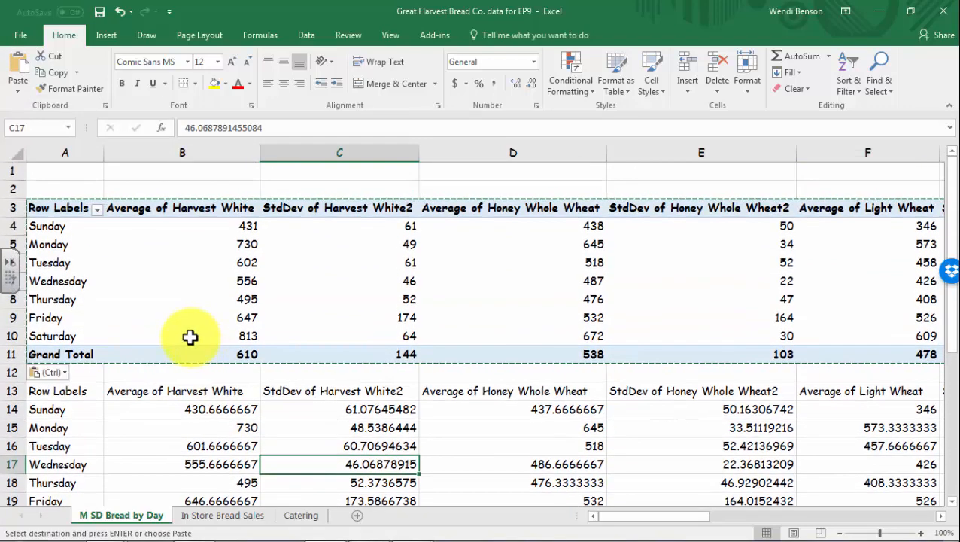
{"action": "scroll", "coordinate": [189, 337], "scroll_direction": "down", "scroll_amount": 1}
{"action": "left_click_drag", "start_coordinate": [178, 354], "coordinate": [697, 488]}
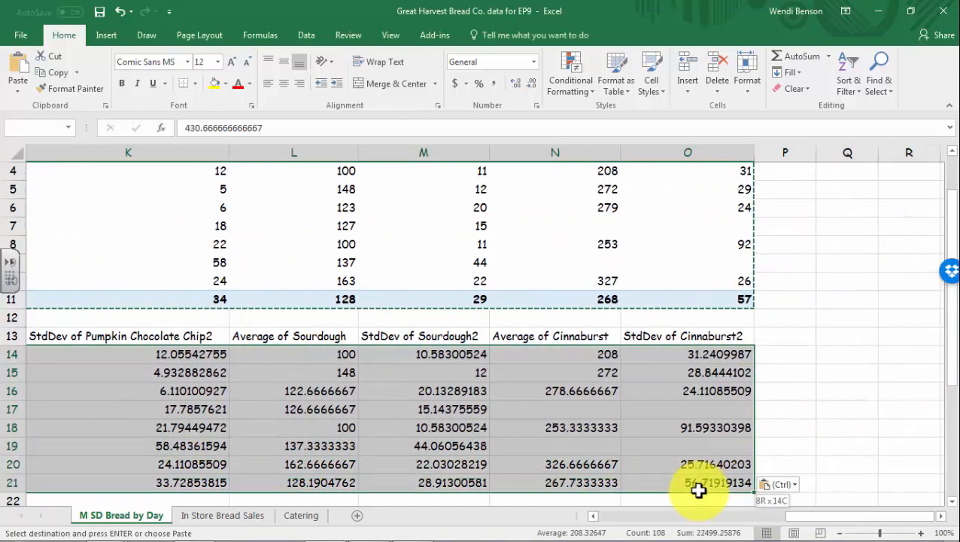
Format the pasted averages and deviations as Number with 0 decimals, e.g. 431 and 61
{"action": "right_click", "coordinate": [596, 409]}
{"action": "left_click", "coordinate": [642, 353]}
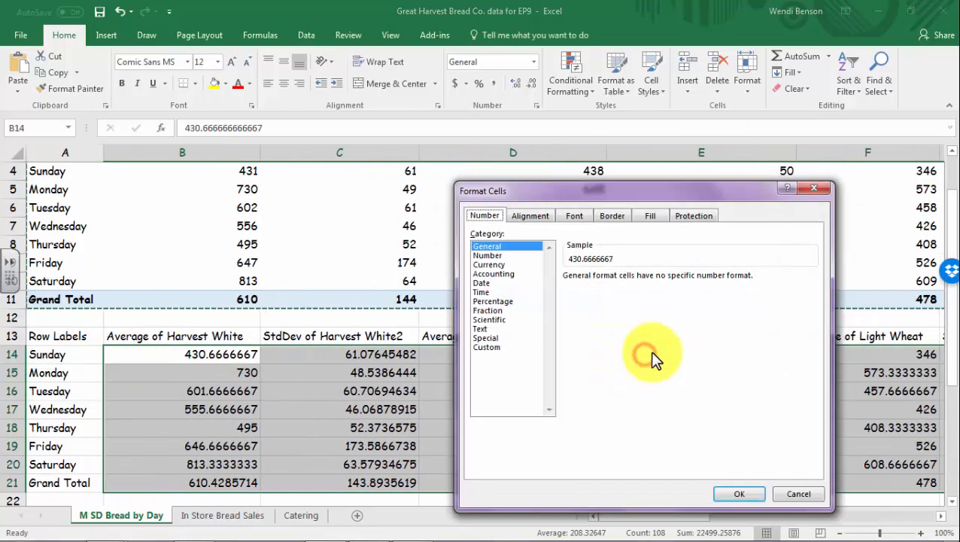
{"action": "left_click", "coordinate": [489, 255]}
{"action": "left_click", "coordinate": [659, 281]}
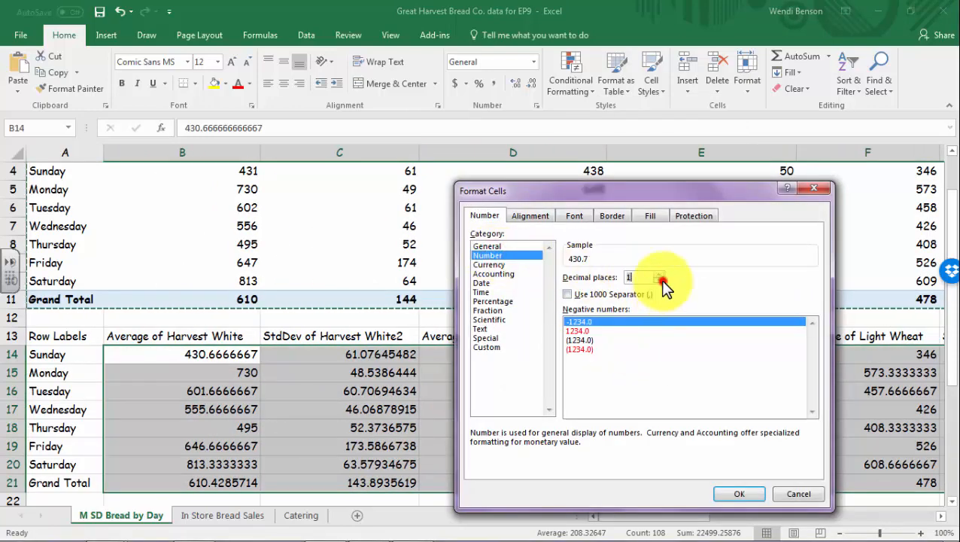
{"action": "left_click", "coordinate": [660, 281]}
{"action": "left_click", "coordinate": [750, 490]}
{"action": "left_click", "coordinate": [315, 391]}
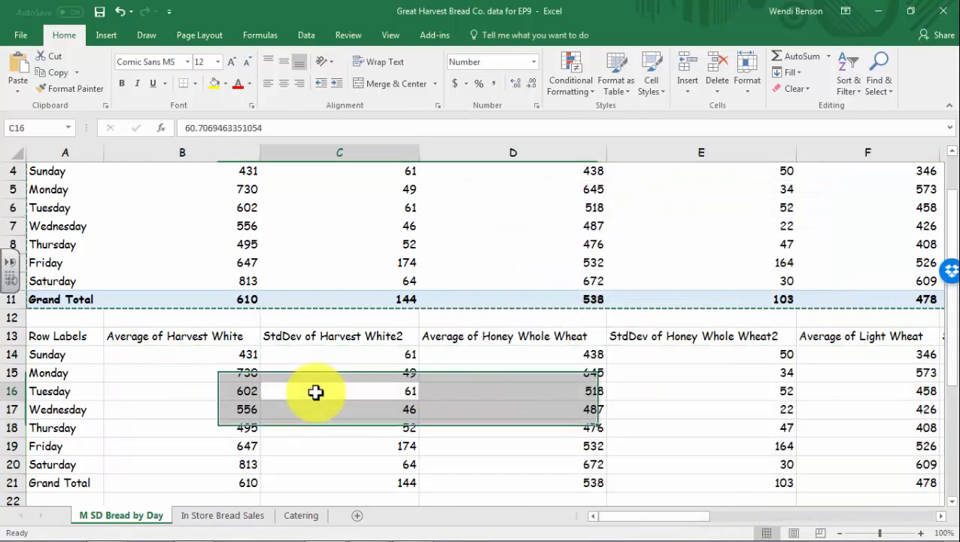
{"action": "scroll", "coordinate": [313, 383], "scroll_direction": "up", "scroll_amount": 1}
{"action": "scroll", "coordinate": [313, 382], "scroll_direction": "down", "scroll_amount": 3}
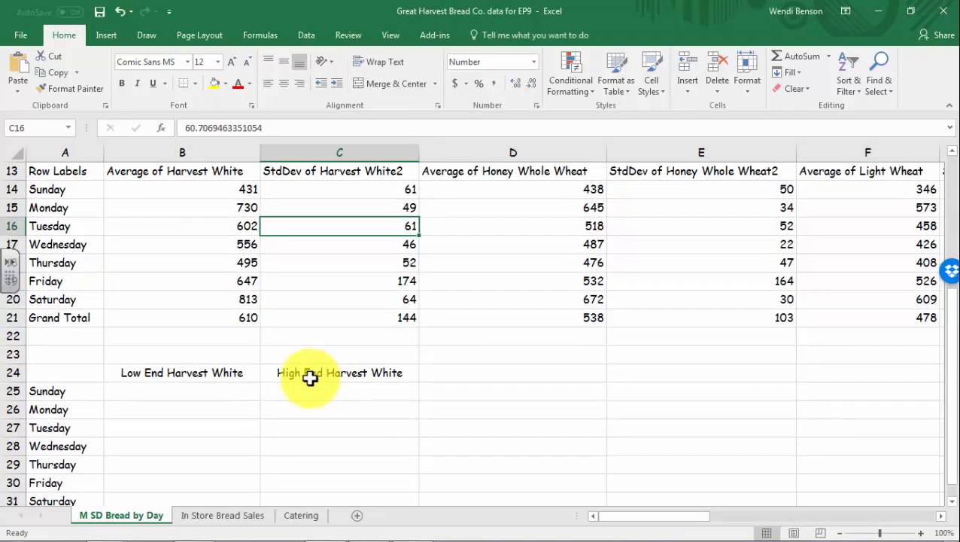
{"action": "scroll", "coordinate": [310, 379], "scroll_direction": "down", "scroll_amount": 1}
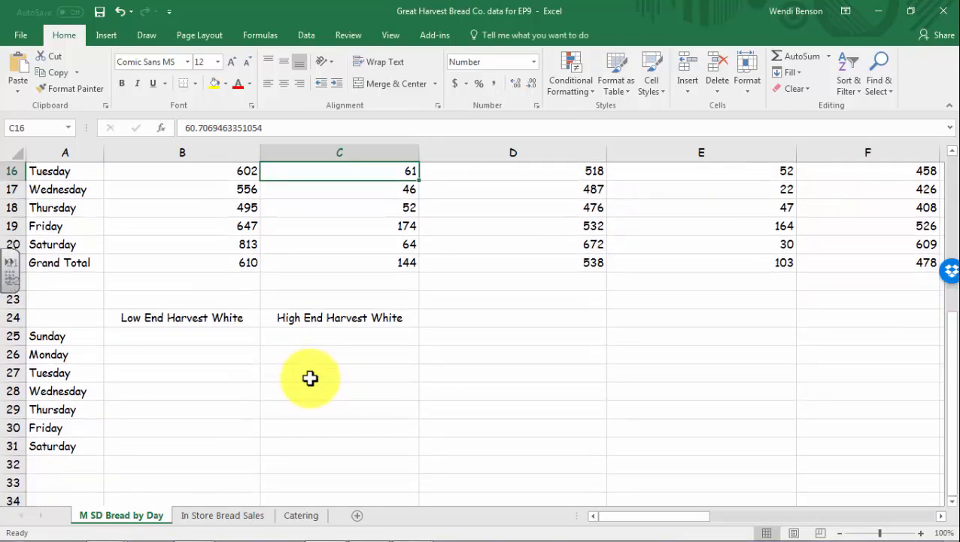
{"action": "left_click", "coordinate": [210, 337]}
{"action": "scroll", "coordinate": [260, 387], "scroll_direction": "up", "scroll_amount": 1}
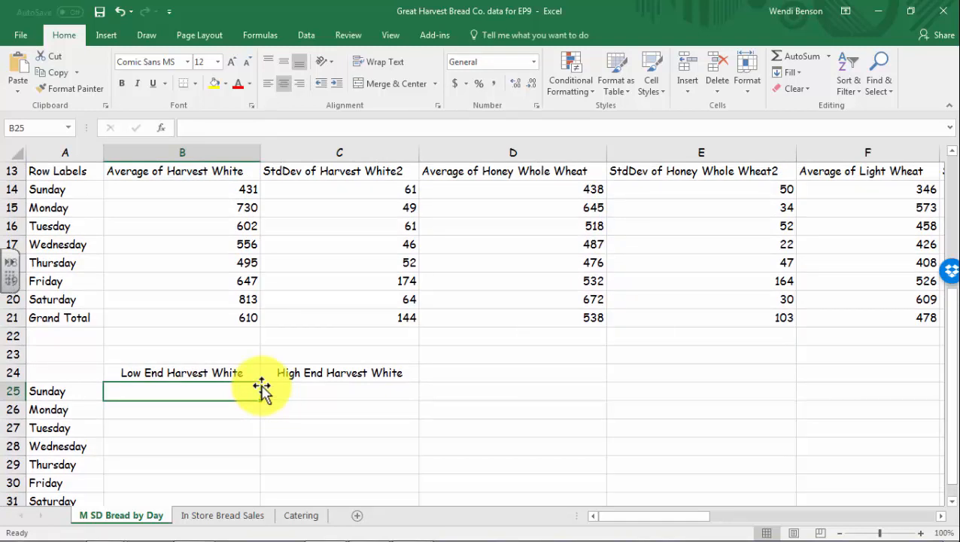
Enter =B14-C14 in B25 and fill it down to B31 (370 to 750)
{"action": "type", "text": "="}
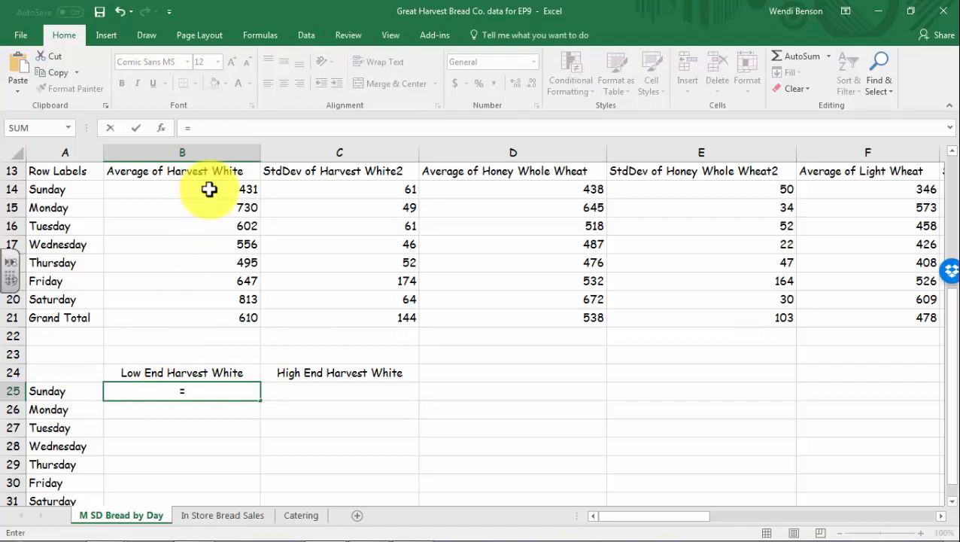
{"action": "left_click", "coordinate": [209, 189]}
{"action": "type", "text": "-"}
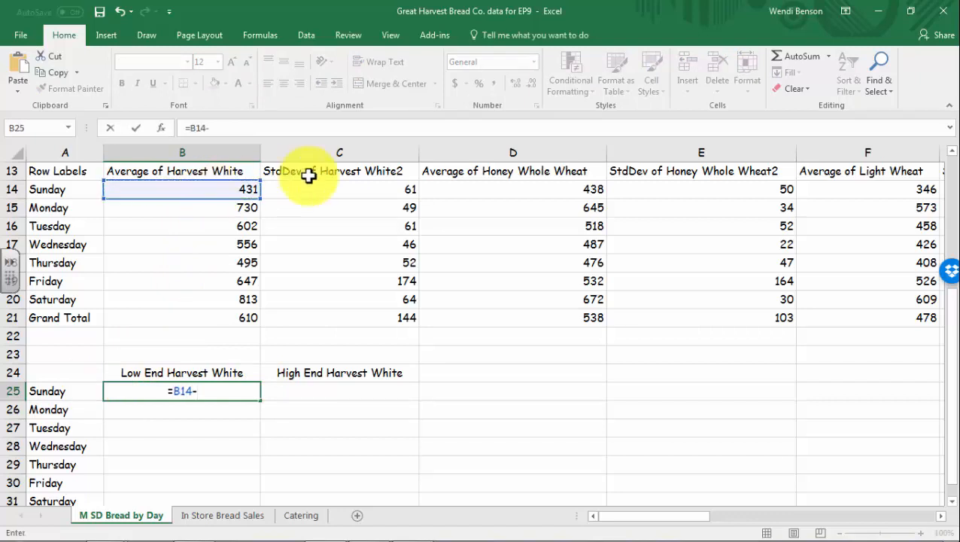
{"action": "left_click", "coordinate": [356, 188]}
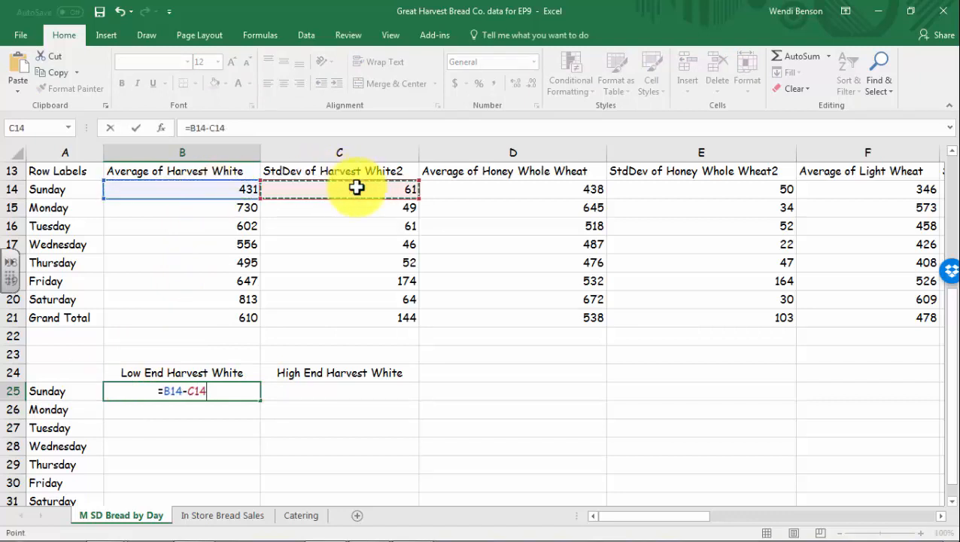
{"action": "key", "text": "Return"}
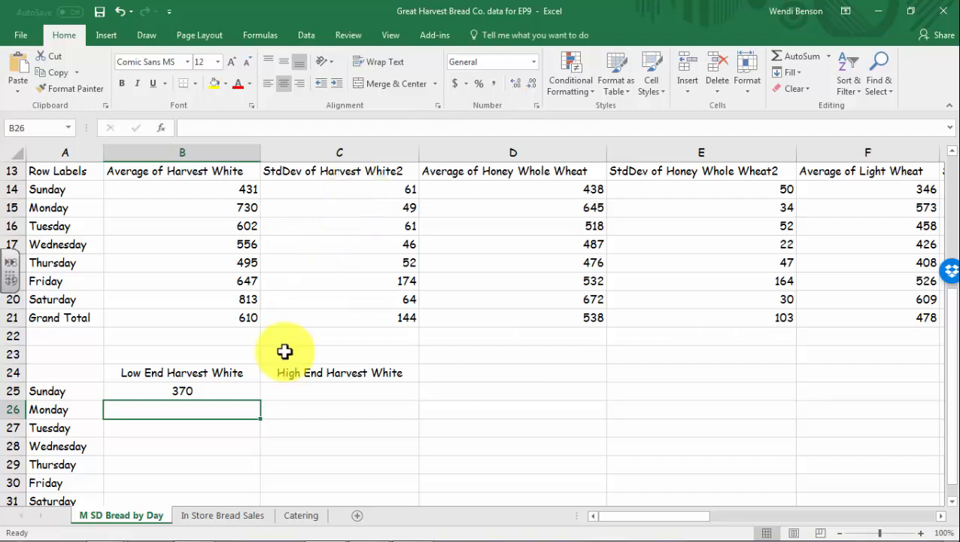
{"action": "left_click", "coordinate": [233, 391]}
{"action": "scroll", "coordinate": [254, 355], "scroll_direction": "down", "scroll_amount": 1}
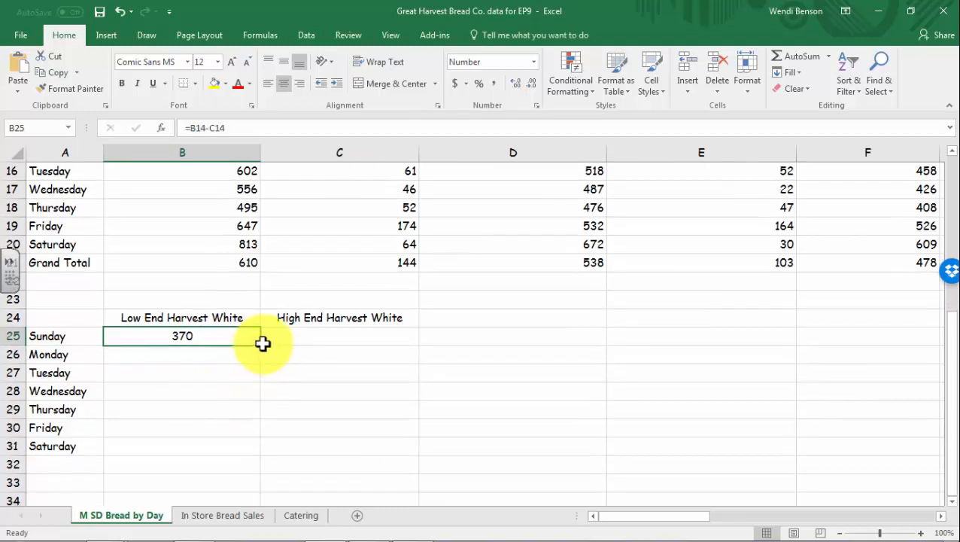
{"action": "left_click_drag", "start_coordinate": [261, 344], "coordinate": [240, 455]}
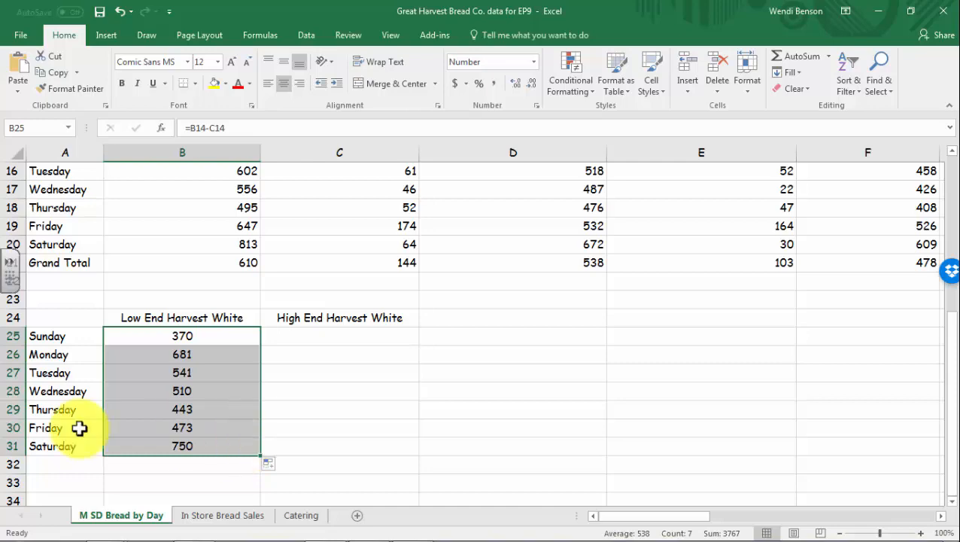
Verify Monday's and Tuesday's low-end formulas against their averages and standard deviations
{"action": "scroll", "coordinate": [79, 376], "scroll_direction": "up", "scroll_amount": 2}
{"action": "scroll", "coordinate": [173, 369], "scroll_direction": "down", "scroll_amount": 1}
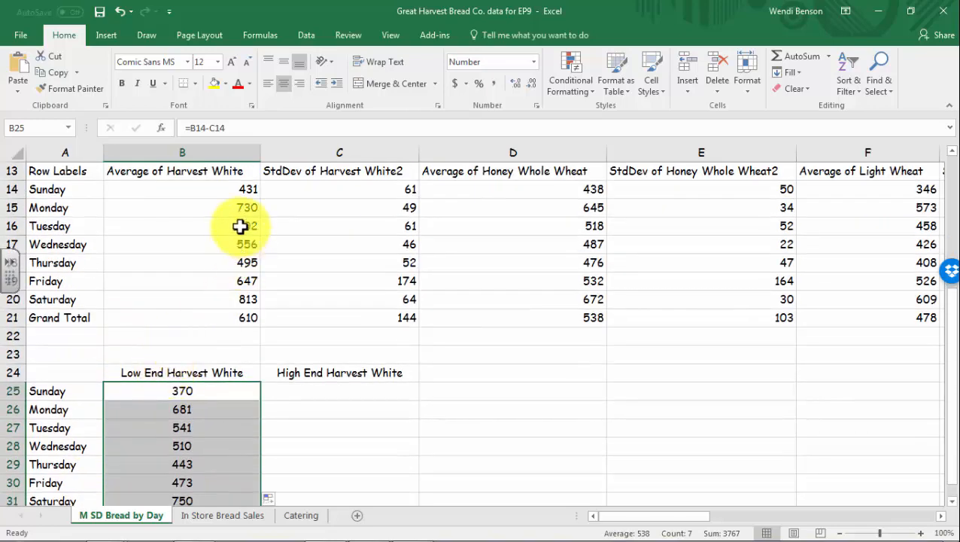
{"action": "left_click", "coordinate": [236, 208]}
{"action": "left_click", "coordinate": [353, 208]}
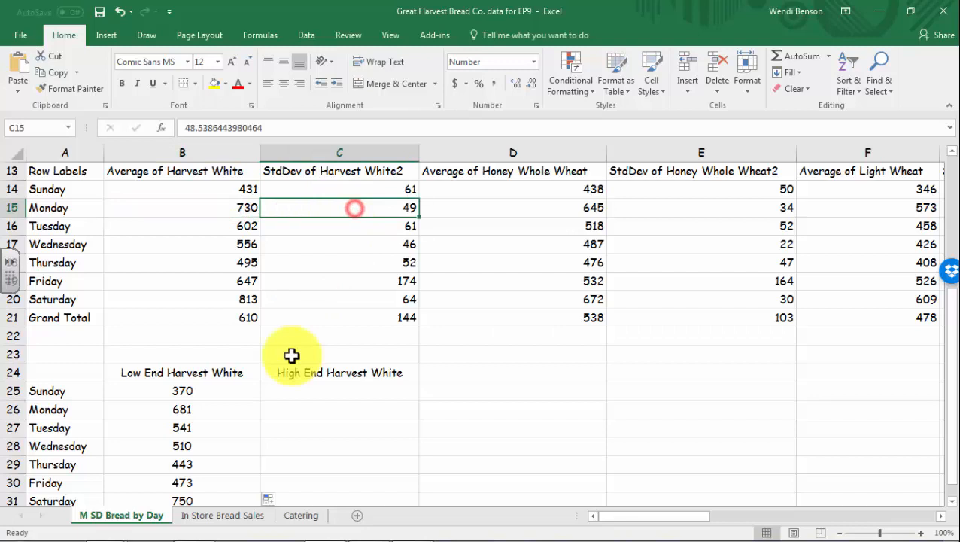
{"action": "left_click", "coordinate": [214, 412]}
{"action": "left_click", "coordinate": [226, 226]}
{"action": "left_click", "coordinate": [368, 226]}
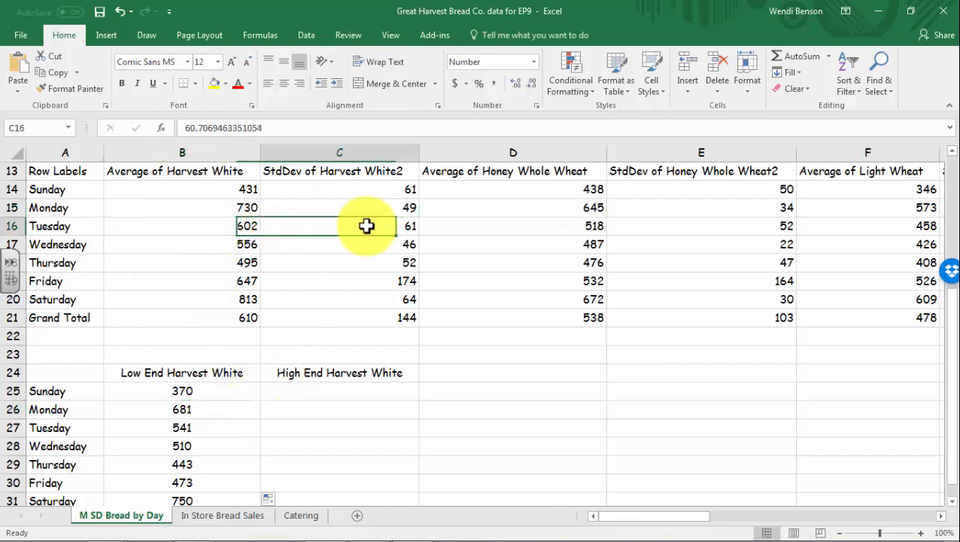
{"action": "left_click", "coordinate": [209, 426]}
{"action": "left_click", "coordinate": [306, 389]}
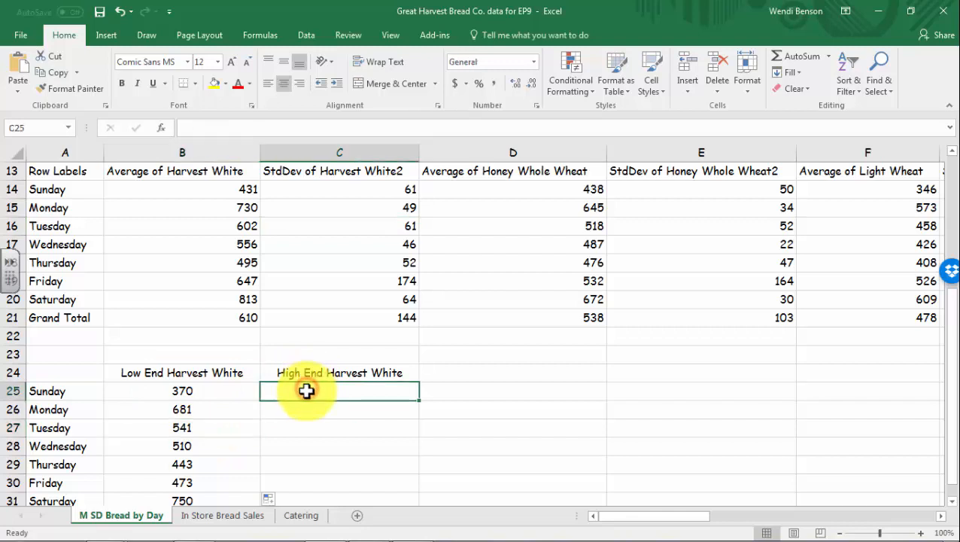
Enter =B14+C14 in C25 and fill it down to C31 (492 to 877)
{"action": "type", "text": "="}
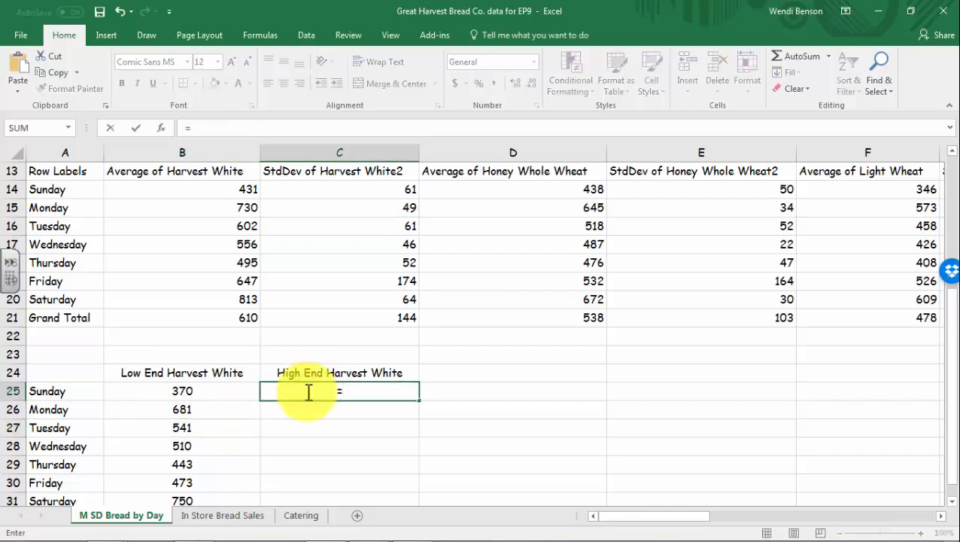
{"action": "left_click", "coordinate": [244, 193]}
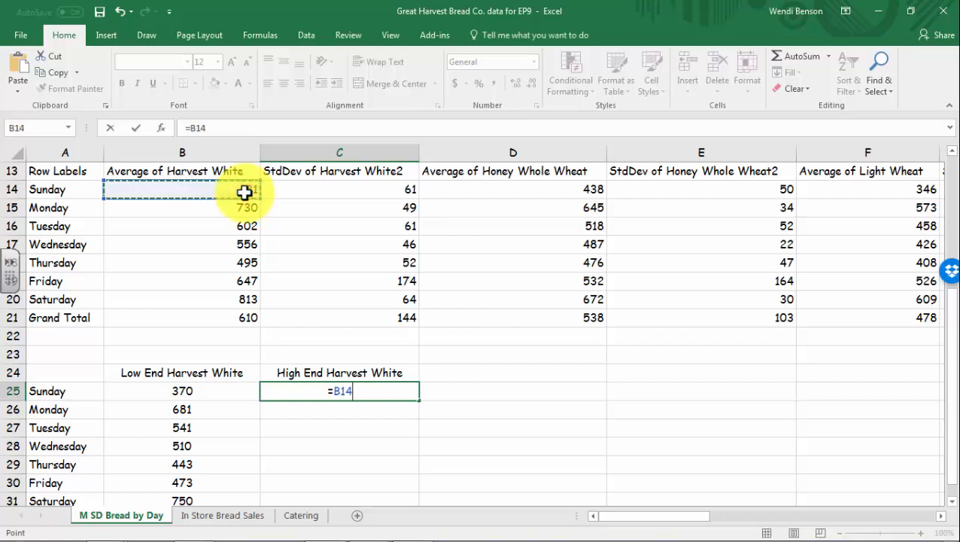
{"action": "left_click", "coordinate": [327, 192]}
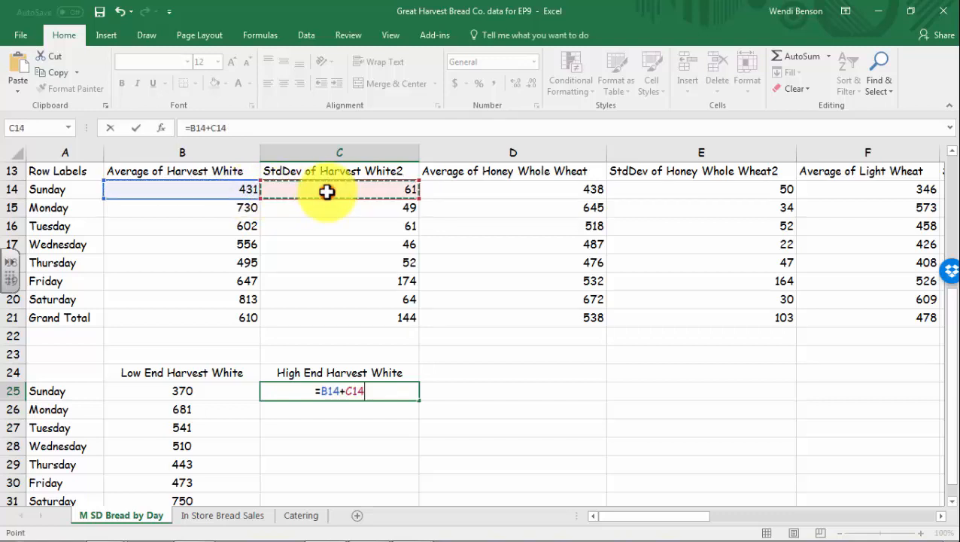
{"action": "key", "text": "Return"}
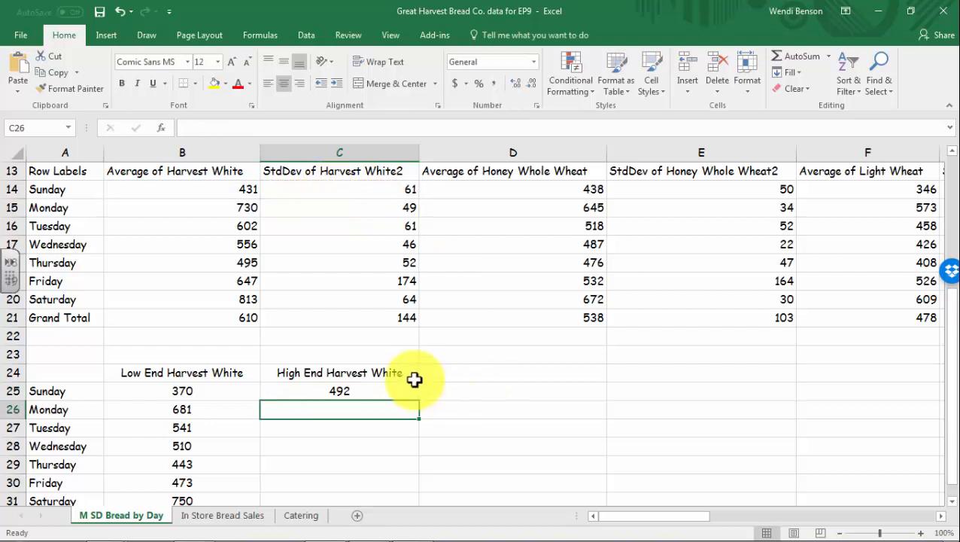
{"action": "left_click", "coordinate": [386, 391]}
{"action": "scroll", "coordinate": [533, 442], "scroll_direction": "down", "scroll_amount": 1}
{"action": "scroll", "coordinate": [533, 442], "scroll_direction": "down", "scroll_amount": 1}
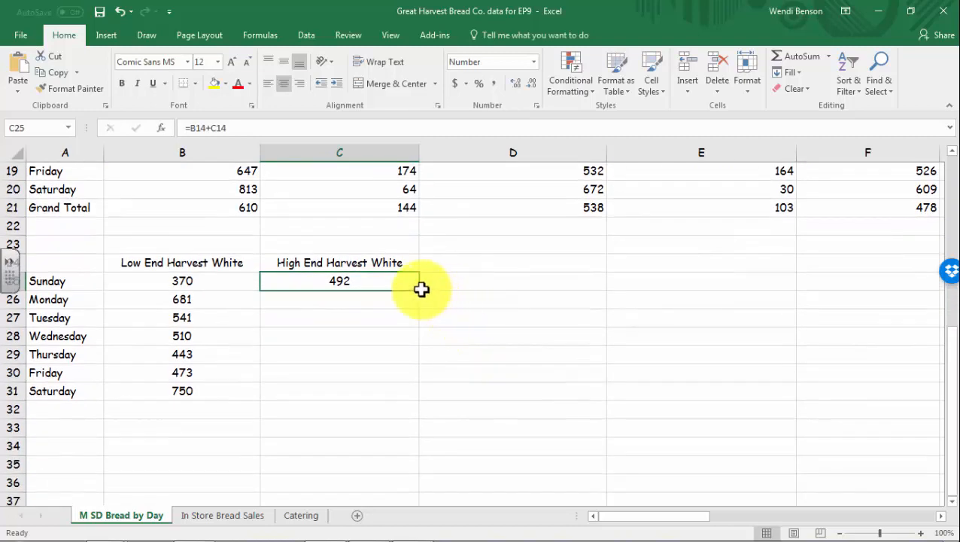
{"action": "left_click_drag", "start_coordinate": [421, 291], "coordinate": [420, 413]}
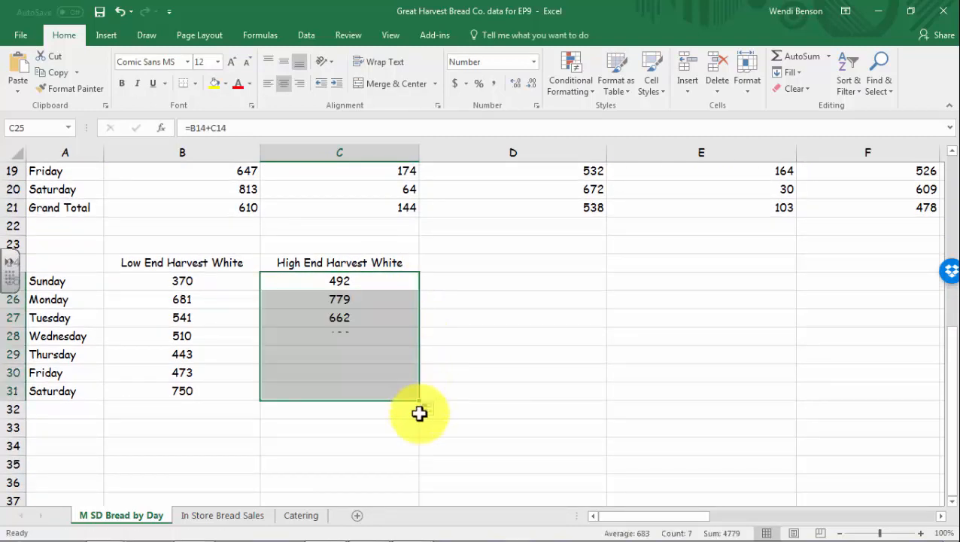
{"action": "left_click", "coordinate": [331, 427]}
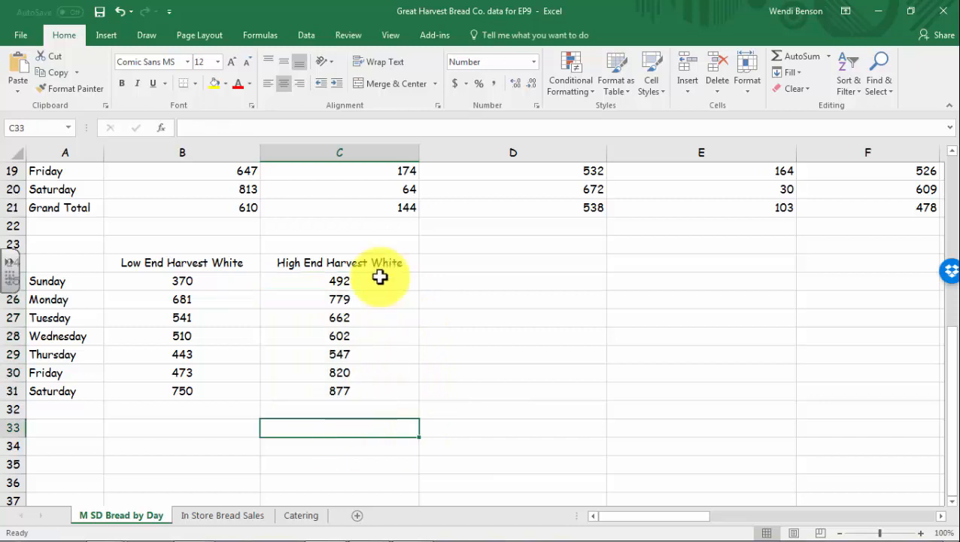
{"action": "left_click", "coordinate": [58, 393]}
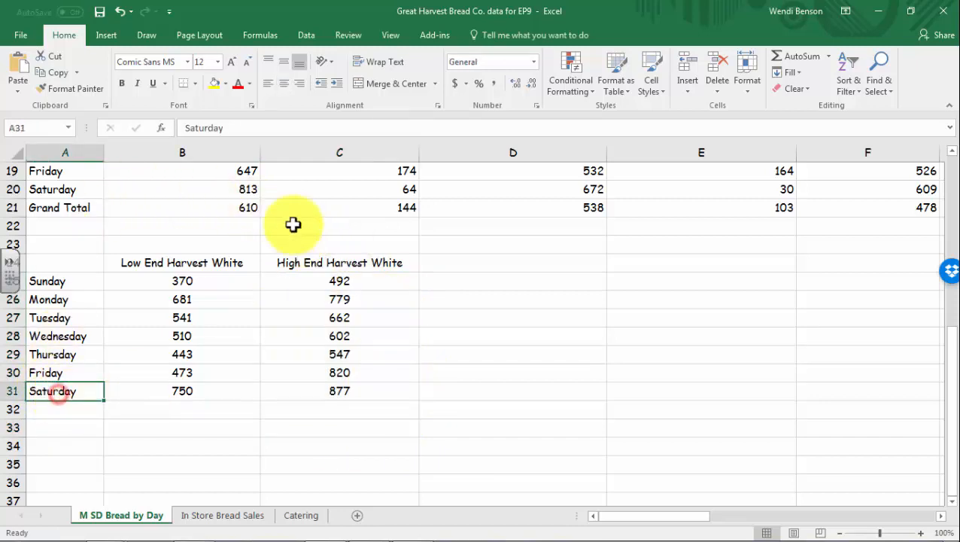
{"action": "left_click", "coordinate": [248, 188]}
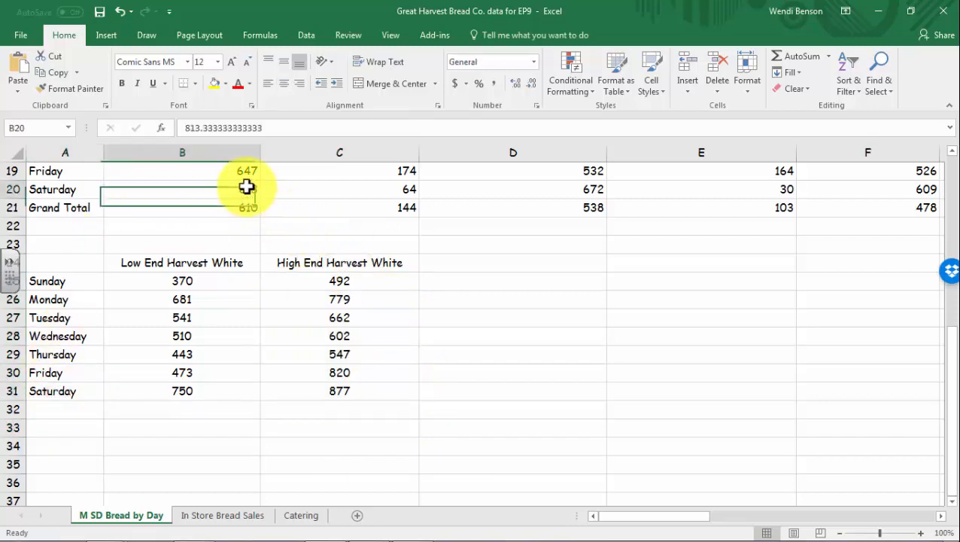
{"action": "left_click", "coordinate": [382, 190]}
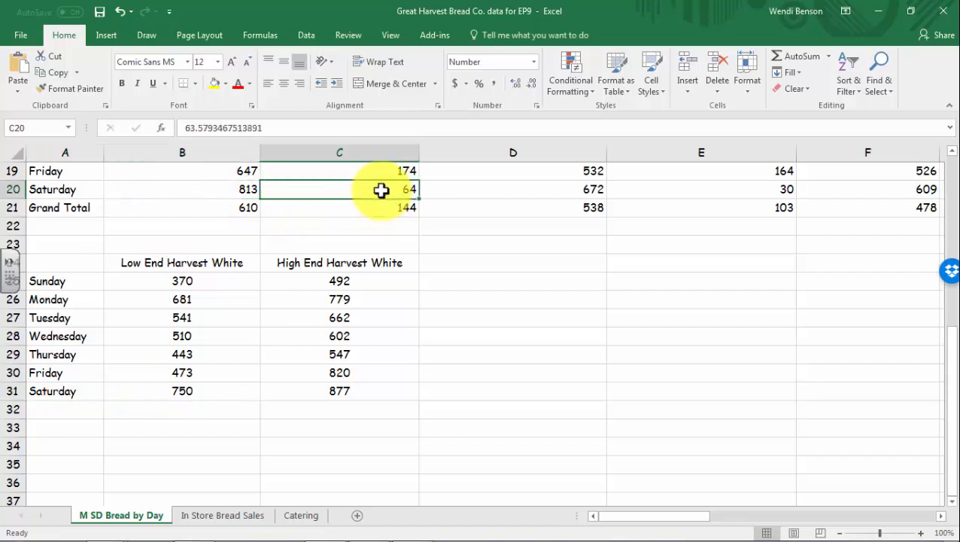
{"action": "left_click", "coordinate": [198, 412]}
{"action": "left_click", "coordinate": [188, 451]}
{"action": "type", "text": "=813-"}
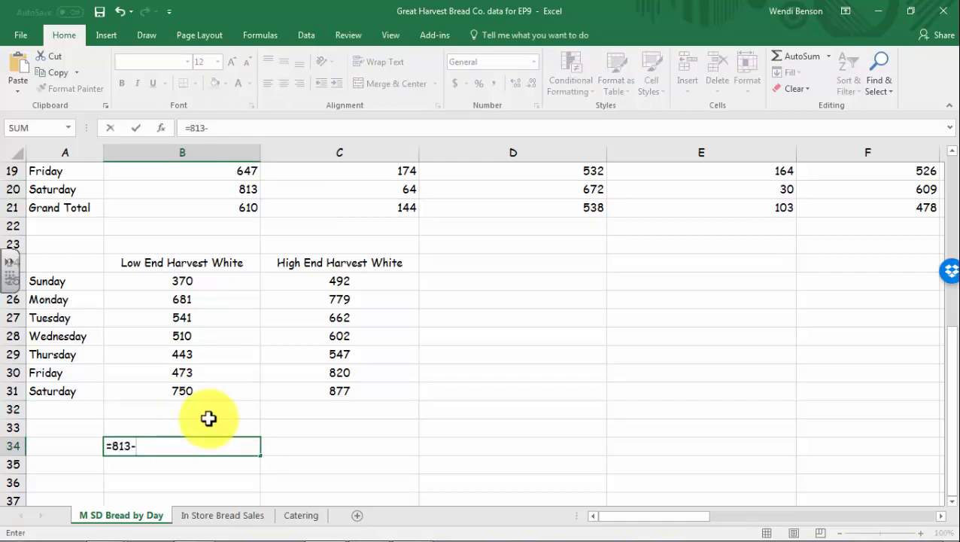
{"action": "type", "text": "64"}
{"action": "key", "text": "Return"}
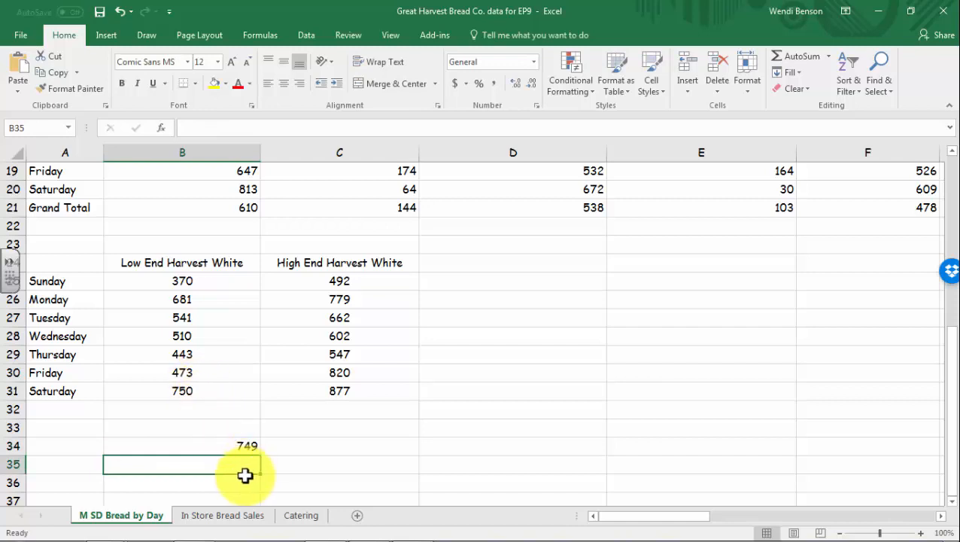
{"action": "left_click", "coordinate": [225, 444]}
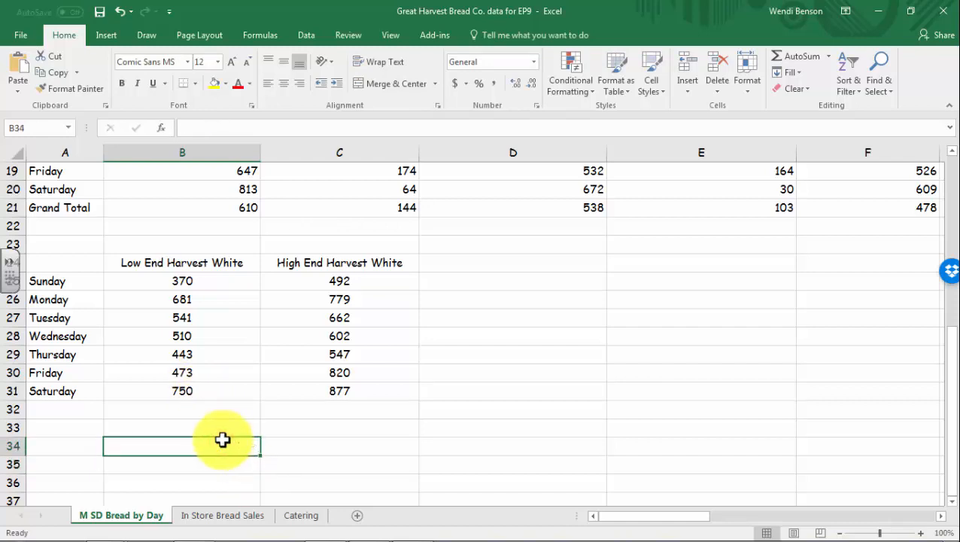
{"action": "type", "text": "813+64"}
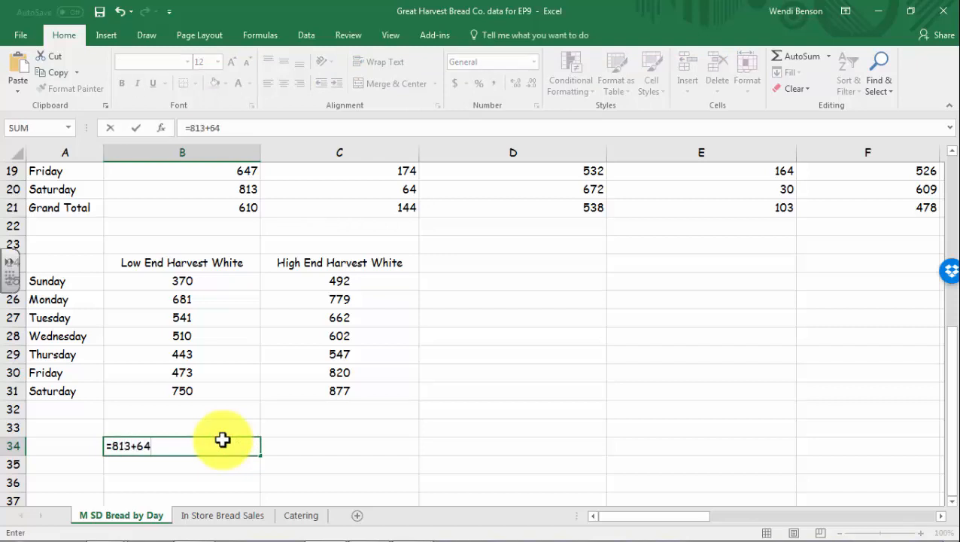
{"action": "key", "text": "Return"}
{"action": "left_click", "coordinate": [300, 384]}
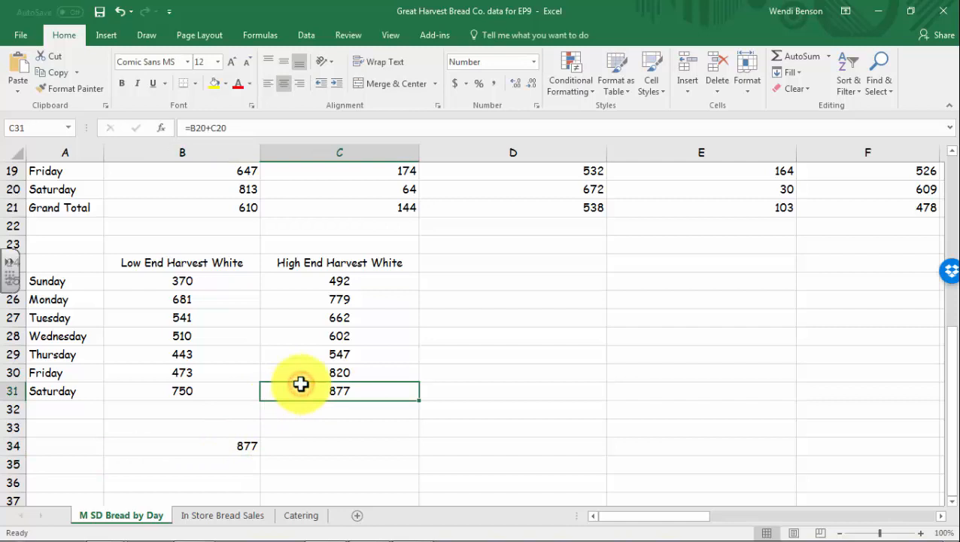
{"action": "left_click", "coordinate": [227, 449]}
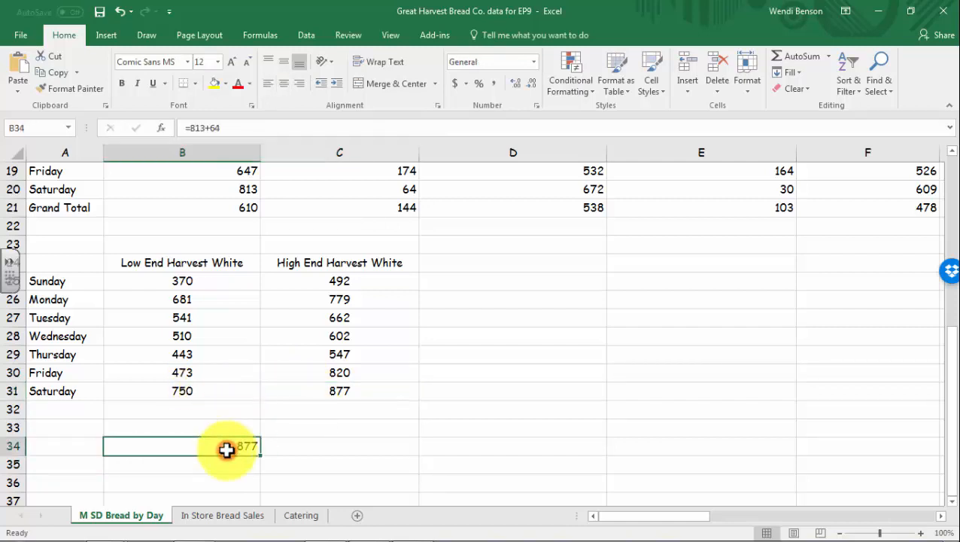
{"action": "left_click", "coordinate": [207, 203]}
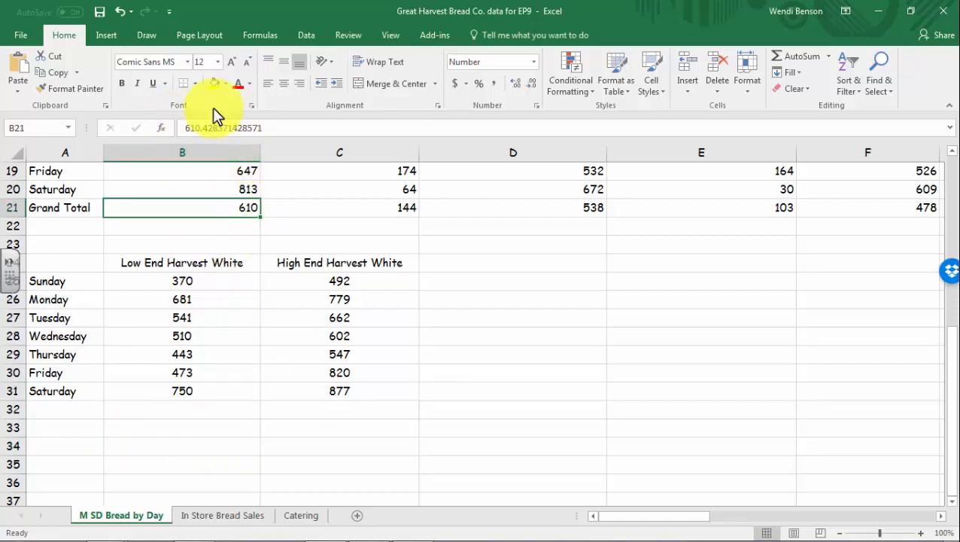
{"action": "left_click", "coordinate": [241, 447]}
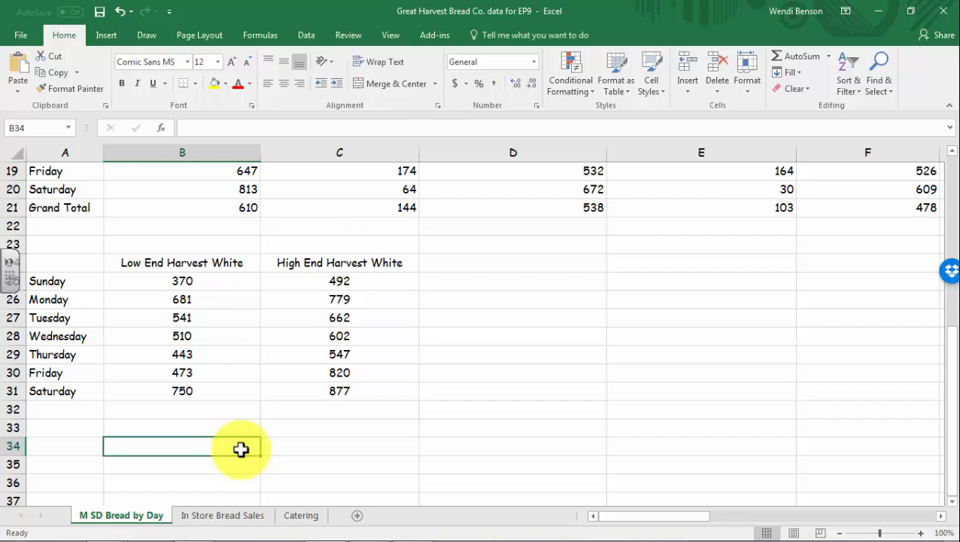
Review the Sunday low- and high-end formulas in B25 and C25, then go to Catering
{"action": "scroll", "coordinate": [240, 449], "scroll_direction": "up", "scroll_amount": 3}
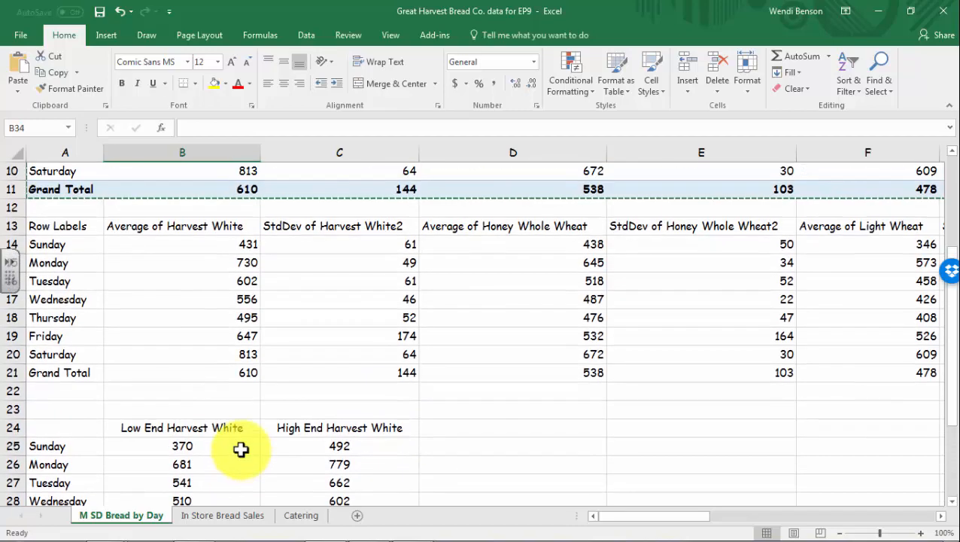
{"action": "scroll", "coordinate": [259, 434], "scroll_direction": "up", "scroll_amount": 1}
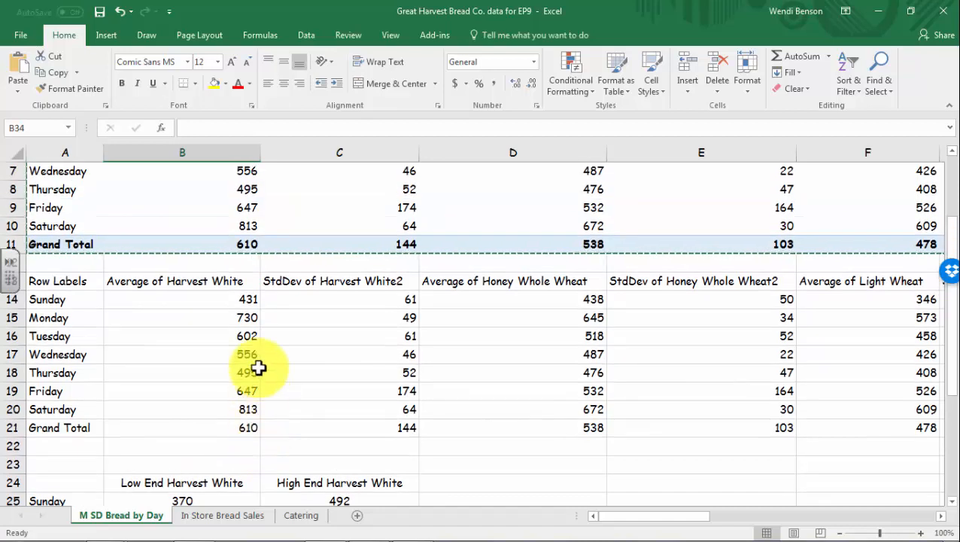
{"action": "left_click", "coordinate": [238, 301]}
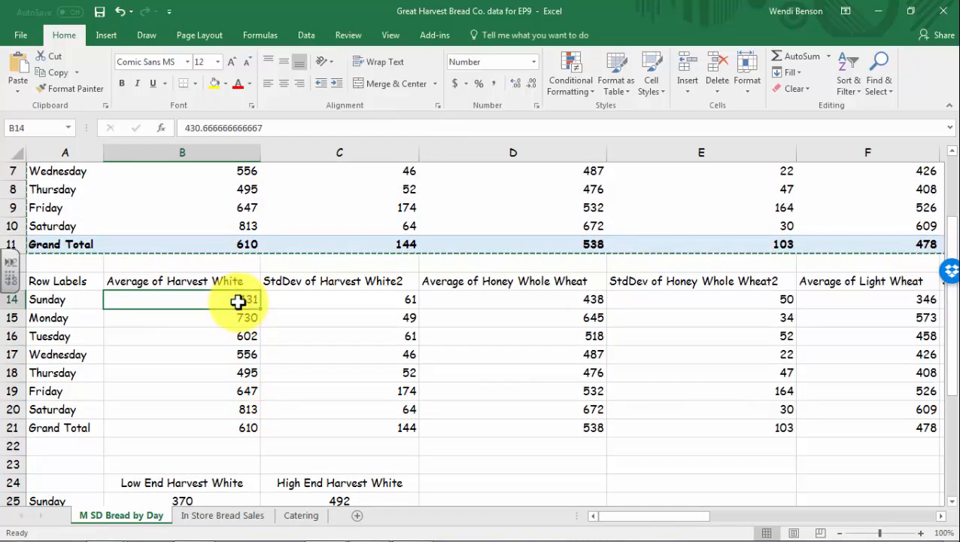
{"action": "scroll", "coordinate": [237, 301], "scroll_direction": "down", "scroll_amount": 4}
{"action": "left_click", "coordinate": [192, 285]}
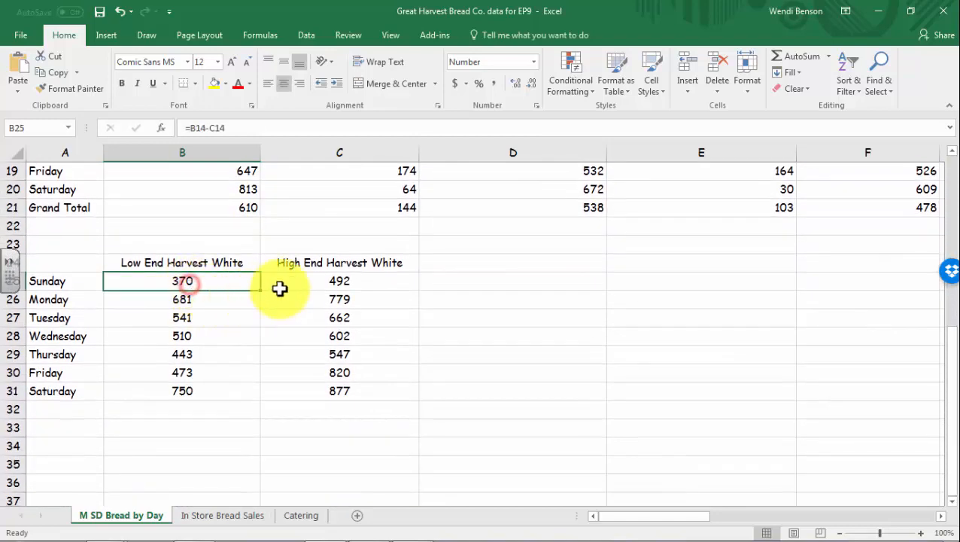
{"action": "left_click", "coordinate": [278, 287]}
{"action": "left_click", "coordinate": [216, 286]}
{"action": "left_click", "coordinate": [277, 287]}
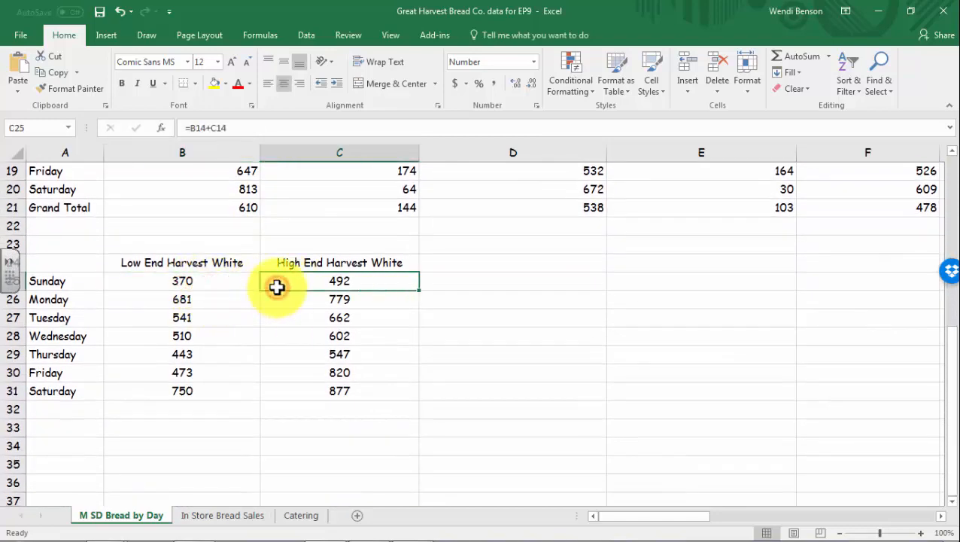
{"action": "left_click", "coordinate": [220, 285]}
{"action": "left_click", "coordinate": [290, 280]}
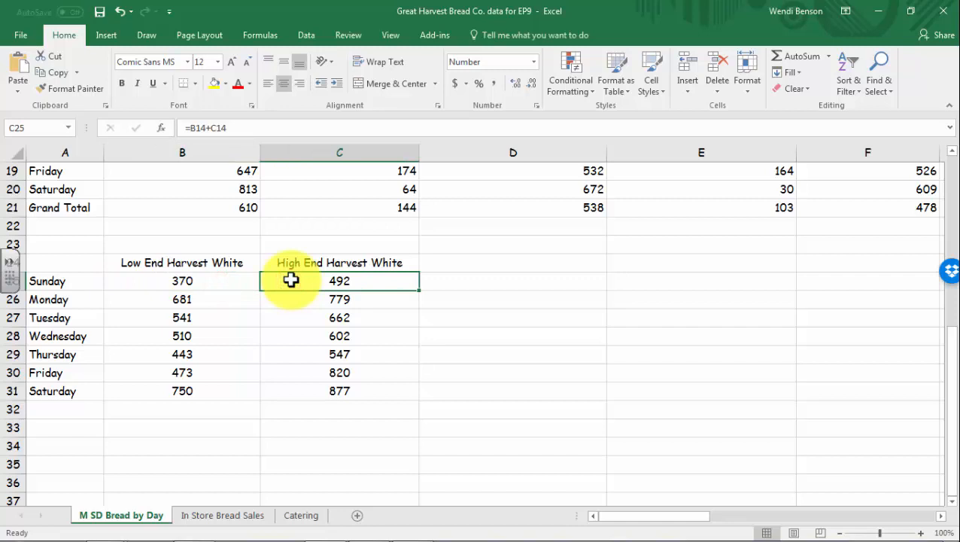
{"action": "left_click", "coordinate": [301, 515]}
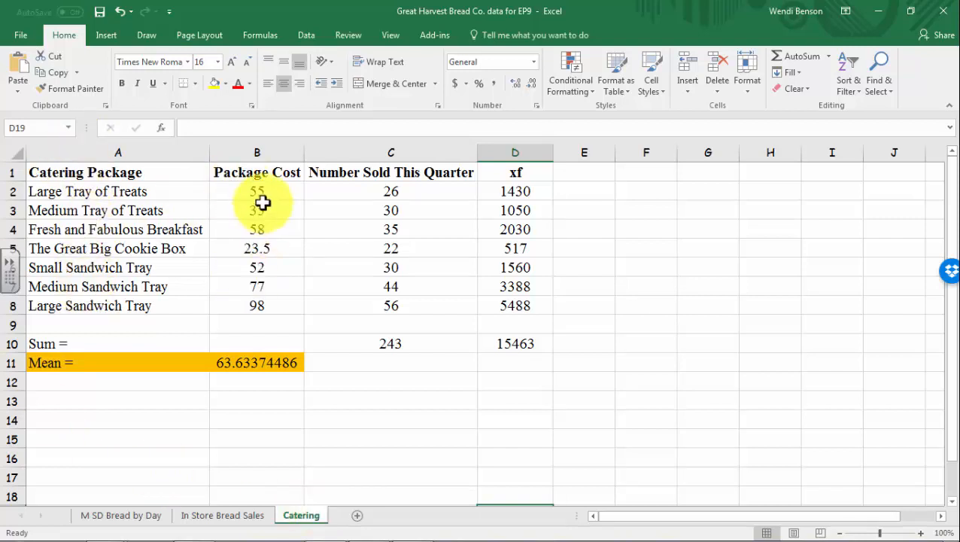
Format Package Cost cells B2:B8 as Currency with 2 decimals ($55.00 to $98.00)
{"action": "left_click_drag", "start_coordinate": [259, 195], "coordinate": [263, 301]}
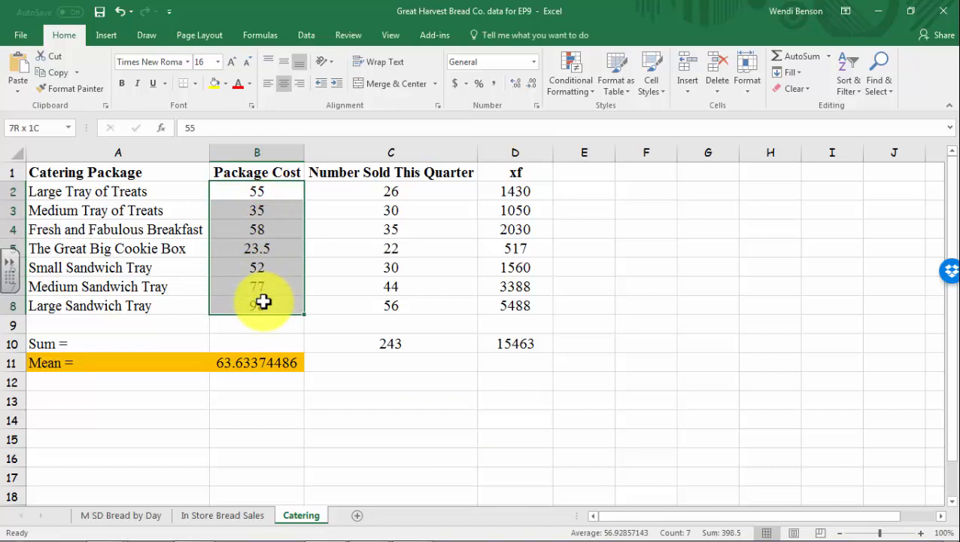
{"action": "right_click", "coordinate": [255, 231]}
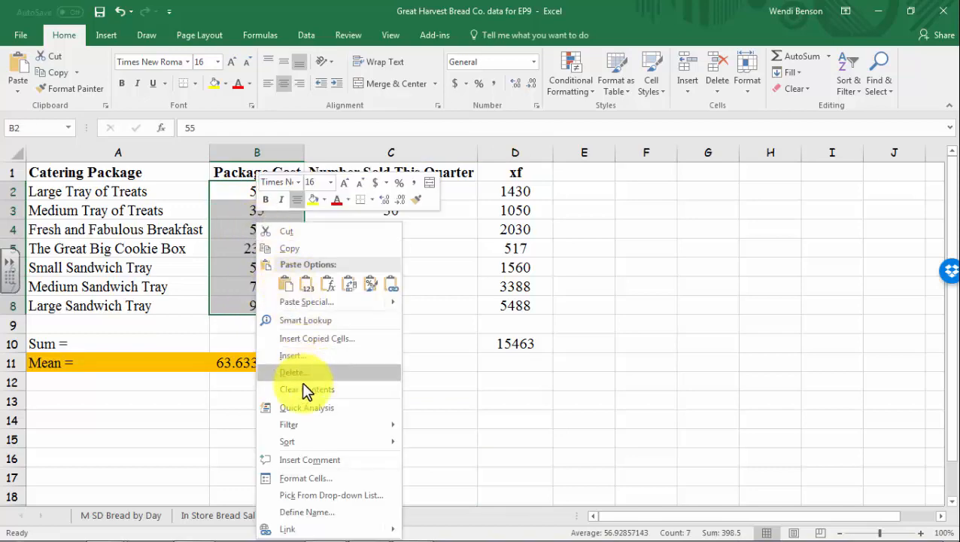
{"action": "left_click", "coordinate": [299, 479]}
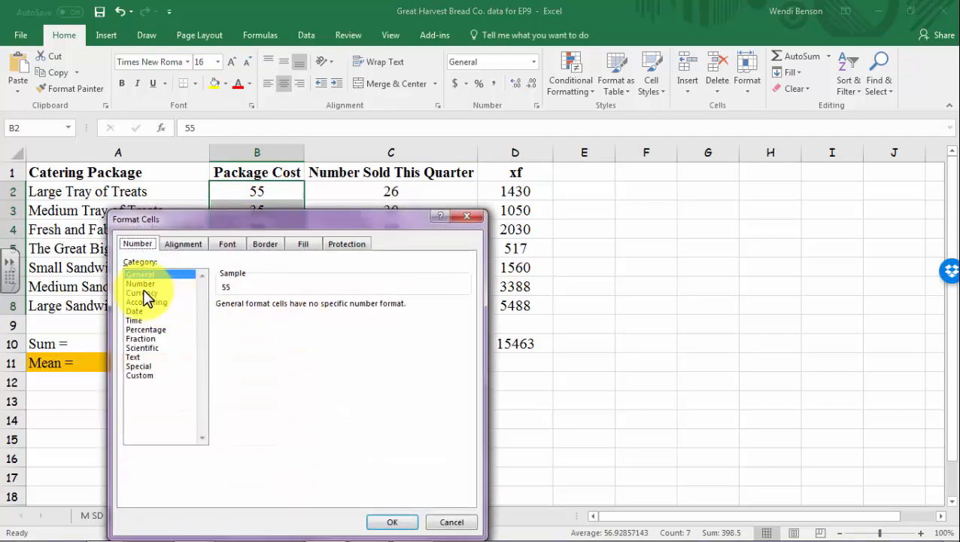
{"action": "left_click", "coordinate": [143, 293]}
{"action": "left_click", "coordinate": [393, 524]}
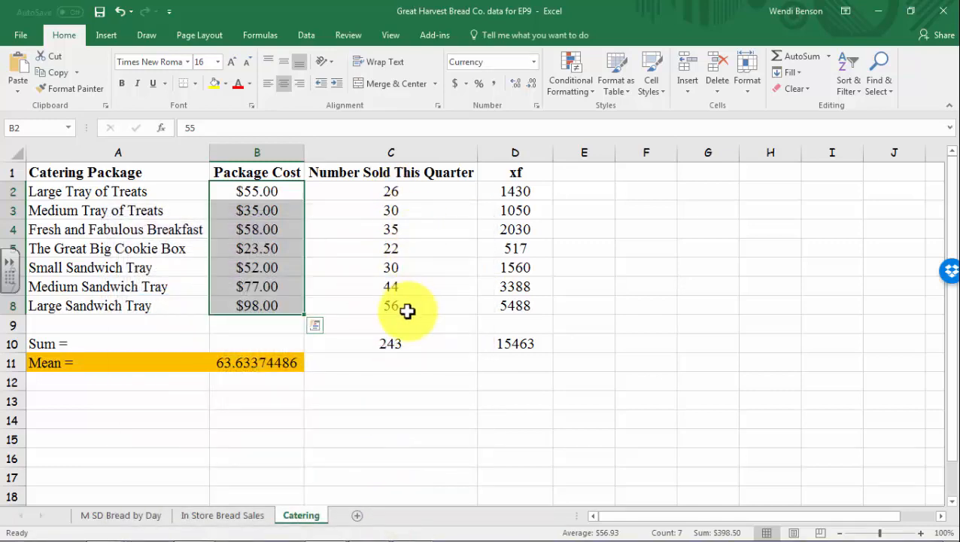
{"action": "left_click_drag", "start_coordinate": [508, 171], "coordinate": [502, 344]}
{"action": "left_click", "coordinate": [405, 345]}
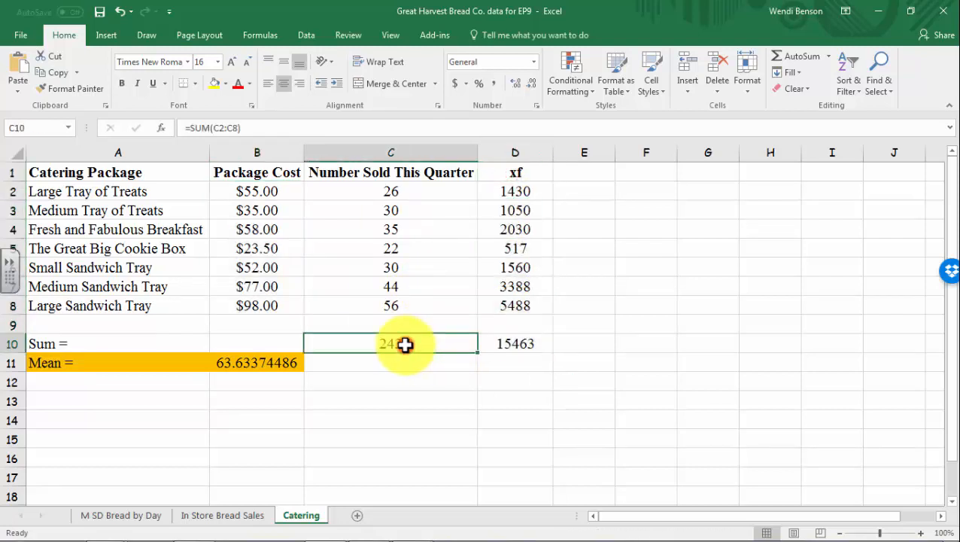
{"action": "left_click", "coordinate": [251, 367]}
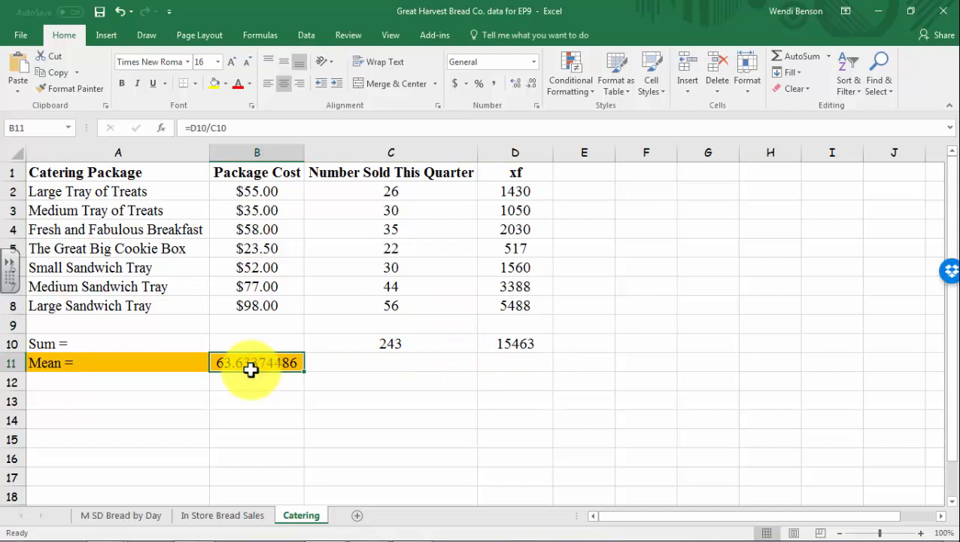
{"action": "left_click", "coordinate": [268, 191]}
{"action": "left_click", "coordinate": [355, 193]}
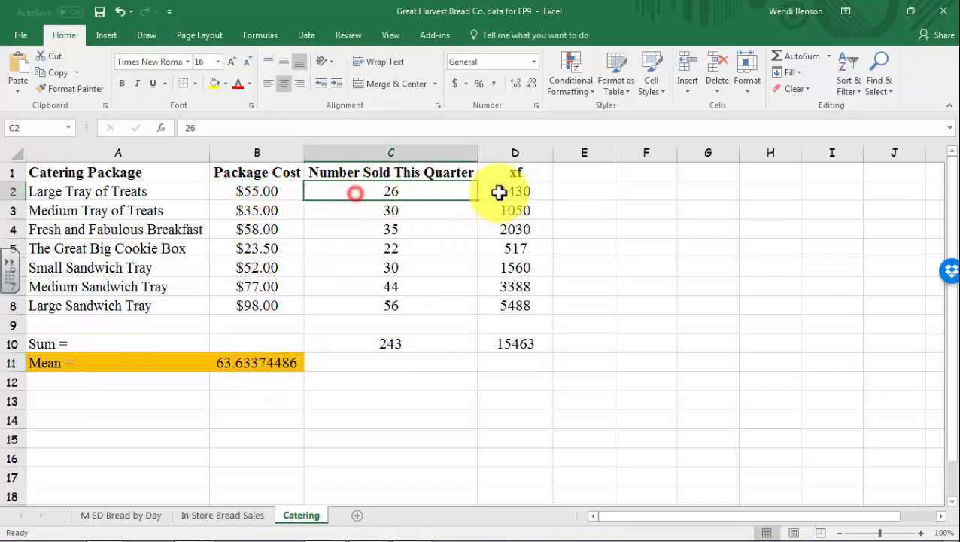
{"action": "left_click", "coordinate": [502, 192]}
{"action": "left_click", "coordinate": [398, 198]}
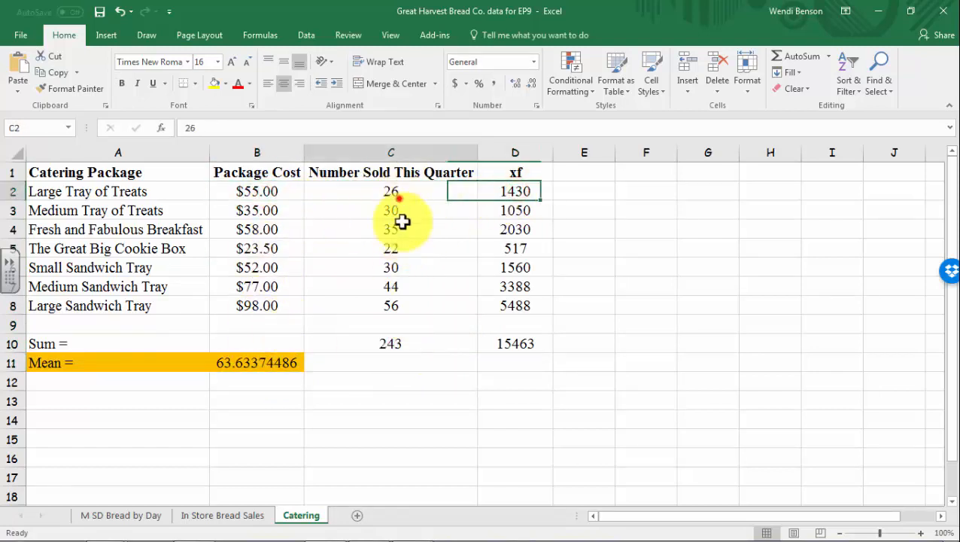
{"action": "left_click_drag", "start_coordinate": [403, 221], "coordinate": [407, 313]}
{"action": "left_click", "coordinate": [399, 345]}
{"action": "left_click", "coordinate": [250, 364]}
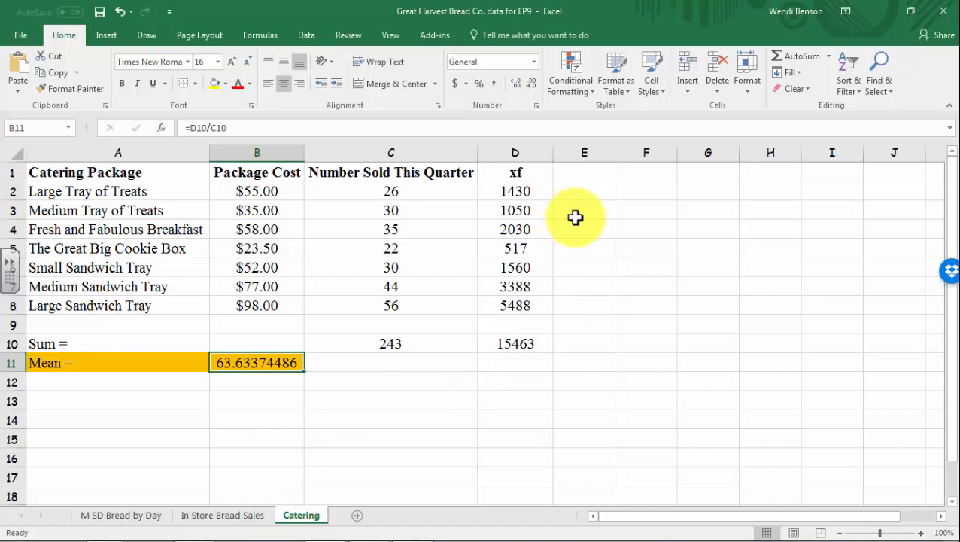
{"action": "left_click", "coordinate": [575, 173]}
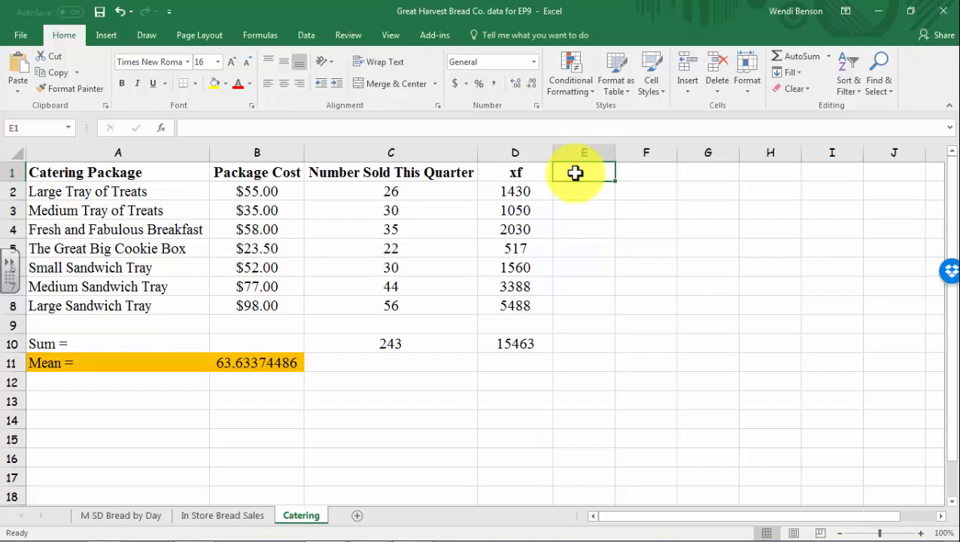
Enter headings X-Mean, (X-Mean)^2 and f(X-Mean)^2 in E1:G1, autofitting columns F and G
{"action": "type", "text": "X-Mean"}
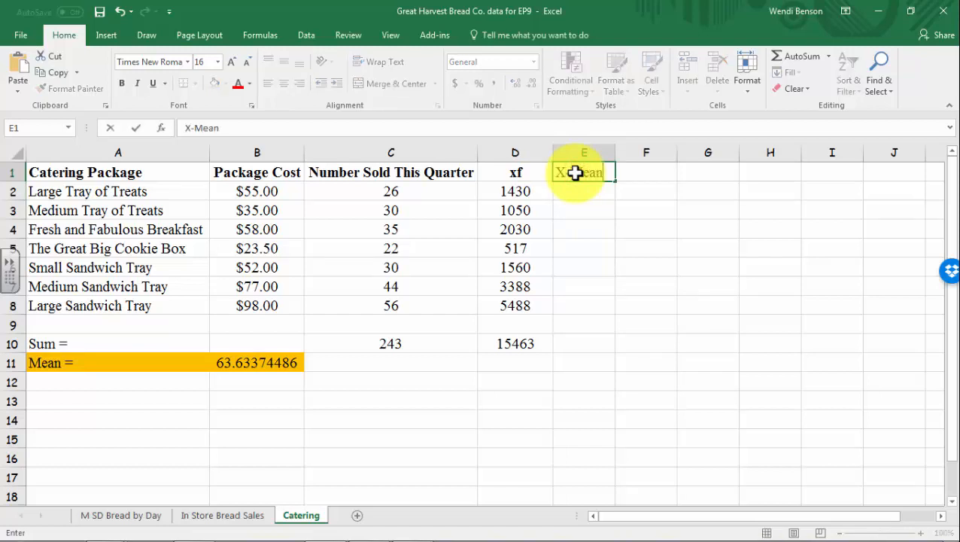
{"action": "left_click", "coordinate": [627, 172]}
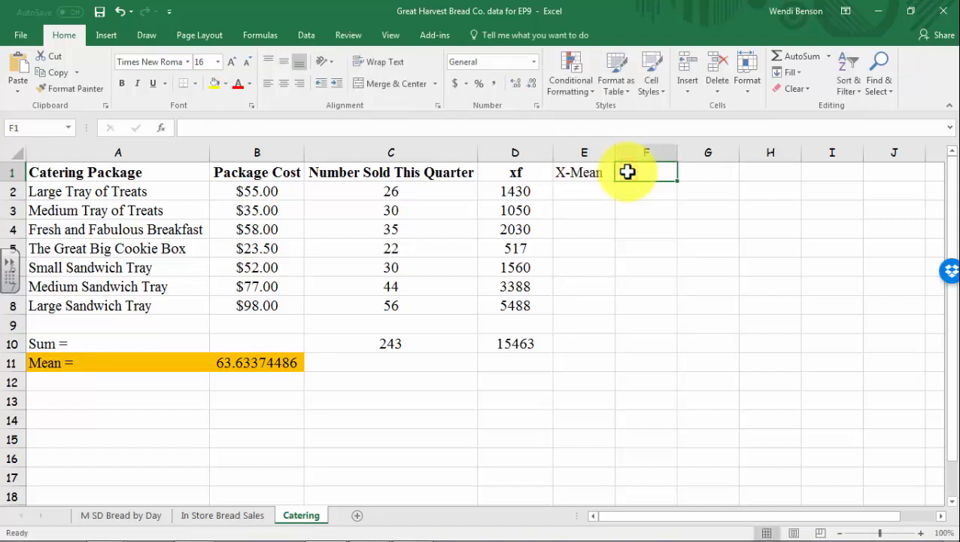
{"action": "type", "text": "(X-"}
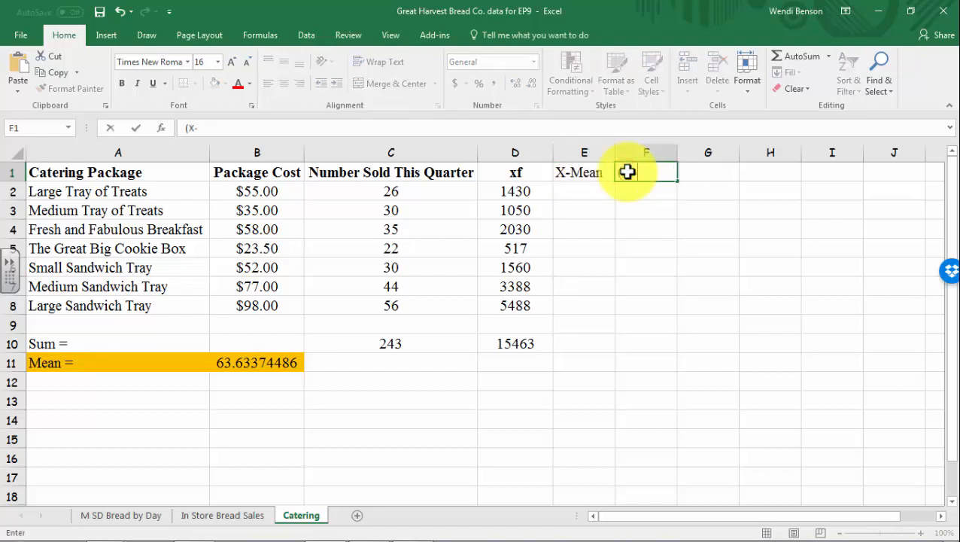
{"action": "type", "text": "Mean)"}
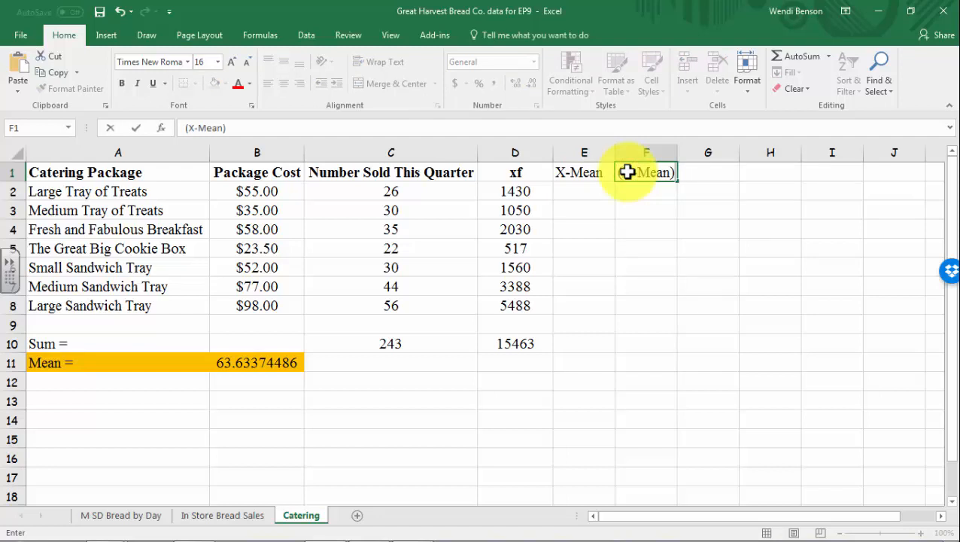
{"action": "type", "text": "^2"}
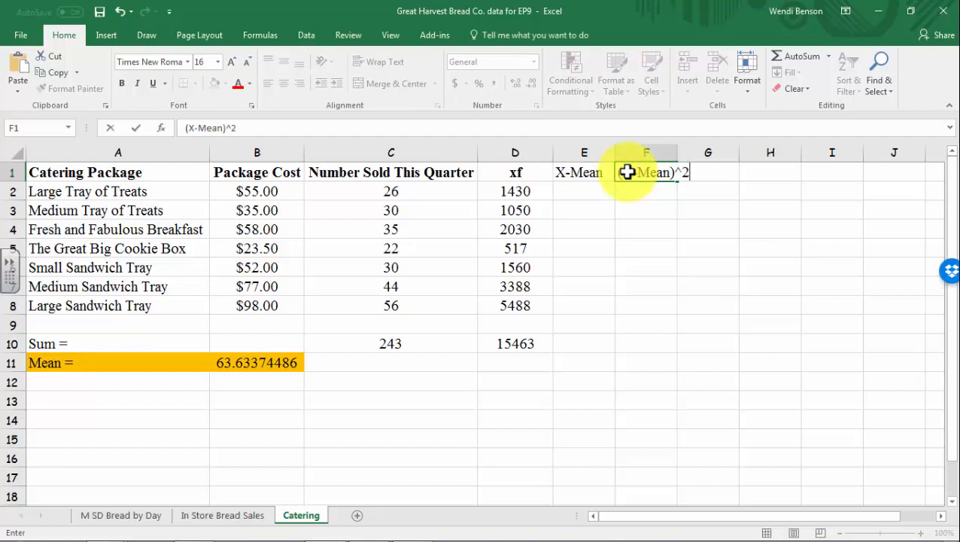
{"action": "left_click", "coordinate": [742, 213]}
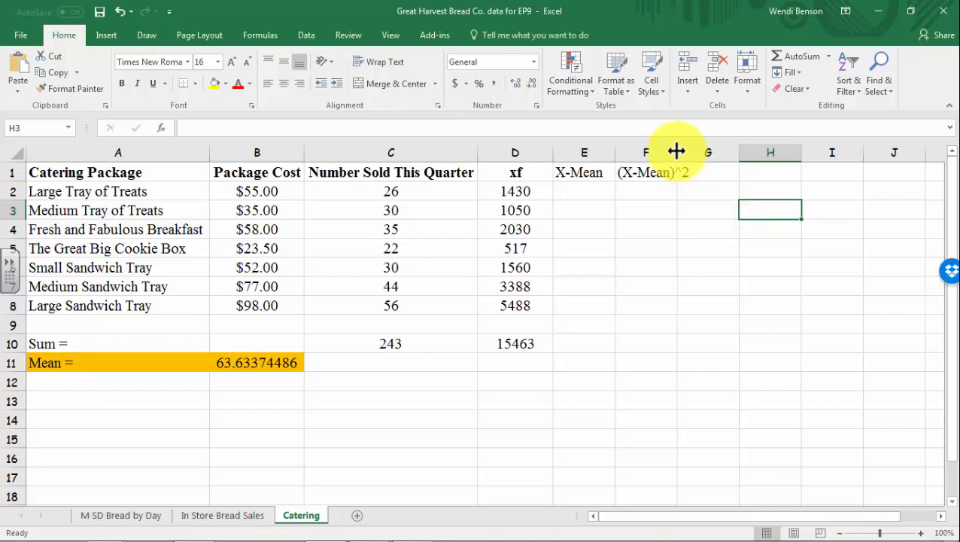
{"action": "double_click", "coordinate": [676, 151]}
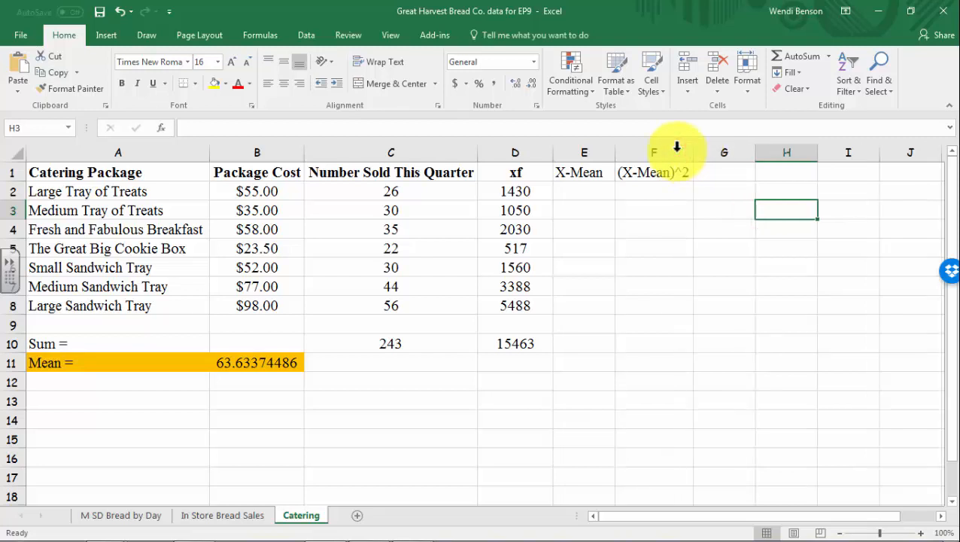
{"action": "left_click", "coordinate": [717, 171]}
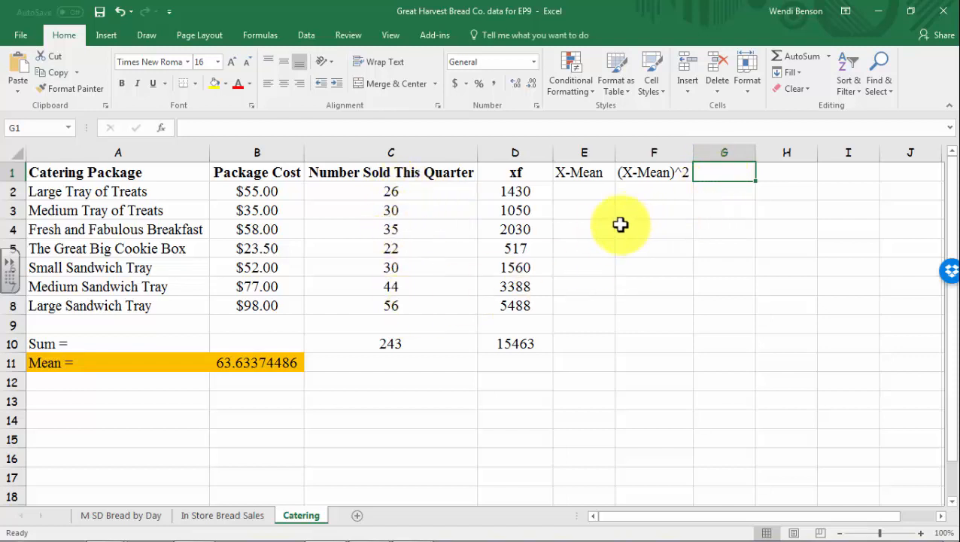
{"action": "type", "text": "f("}
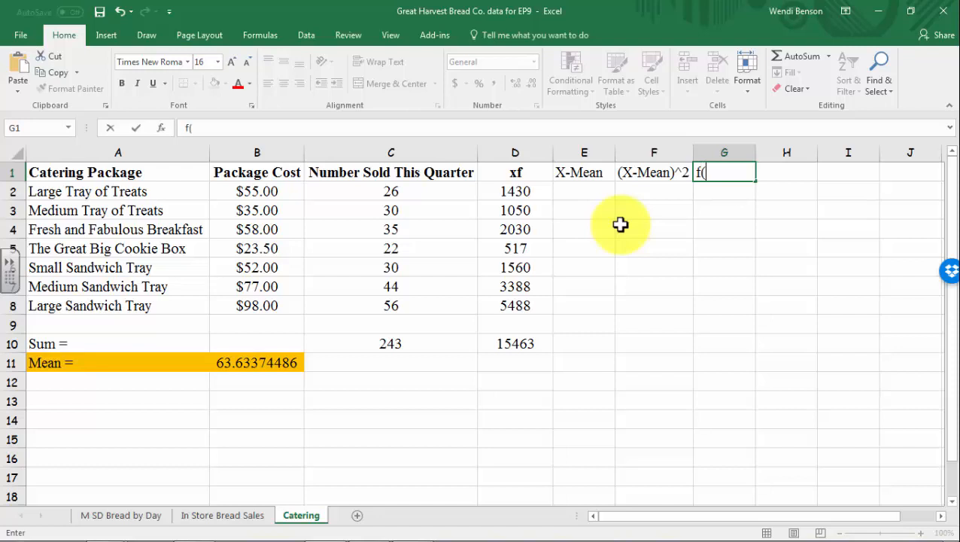
{"action": "type", "text": "X-Mean)"}
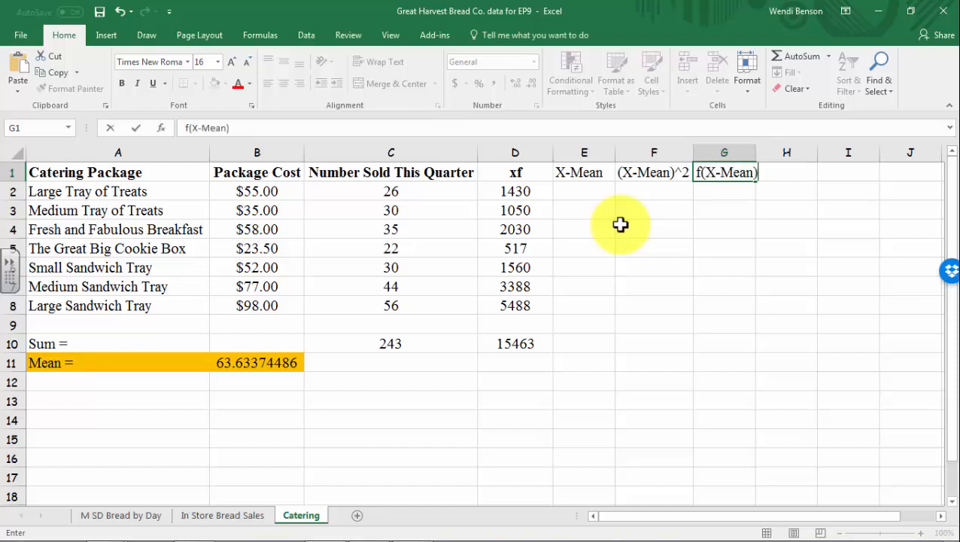
{"action": "type", "text": "^2"}
{"action": "left_click", "coordinate": [620, 225]}
{"action": "double_click", "coordinate": [756, 153]}
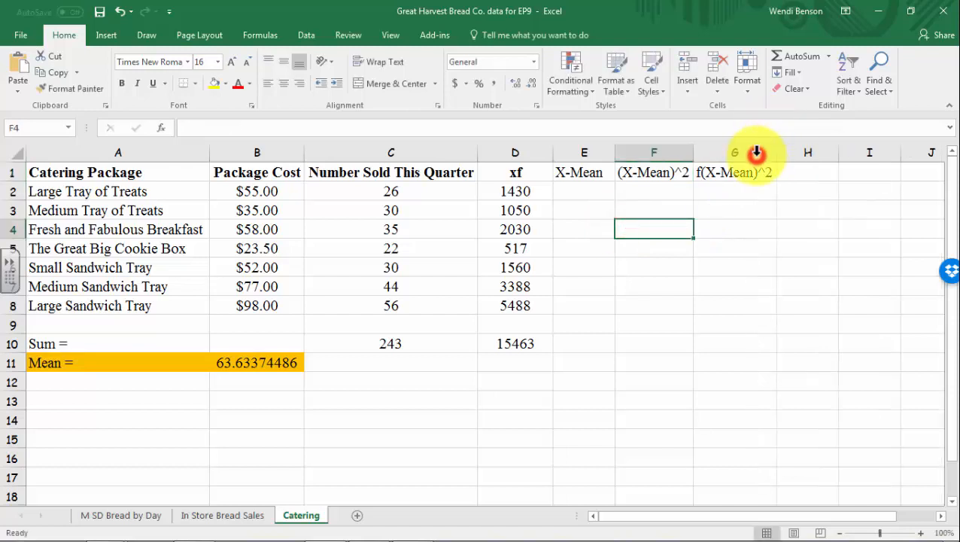
{"action": "left_click", "coordinate": [577, 193]}
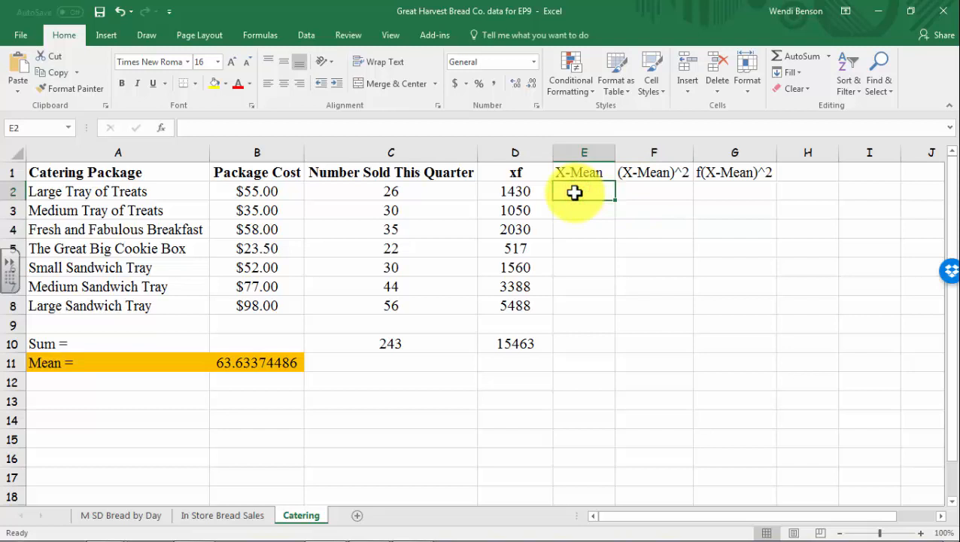
Start the formula =B2-$B$11 in E2, making the B11 mean reference absolute
{"action": "type", "text": "="}
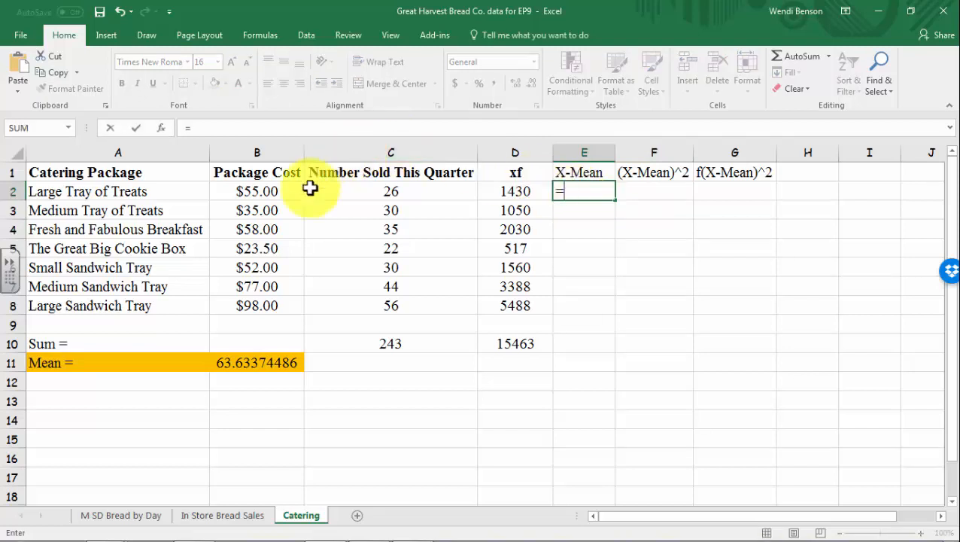
{"action": "left_click", "coordinate": [268, 194]}
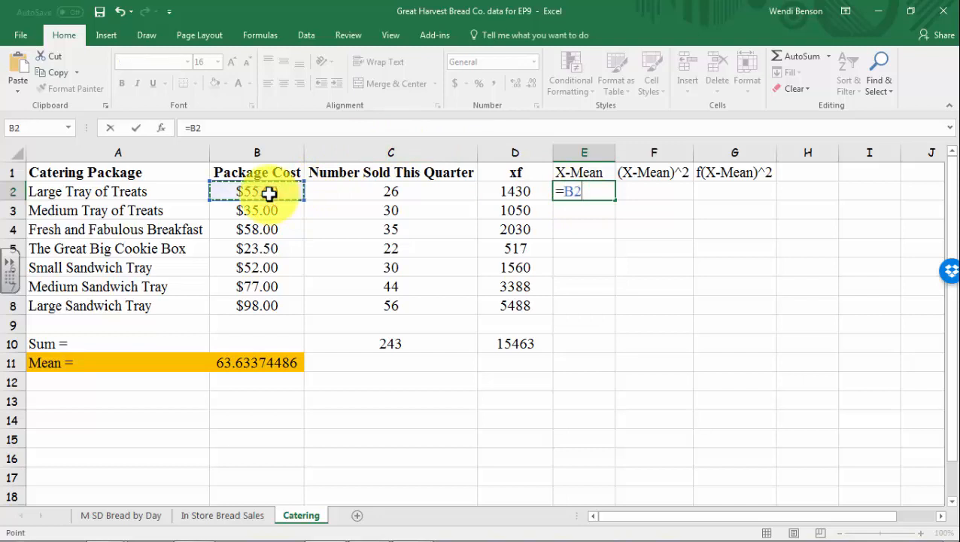
{"action": "type", "text": "-"}
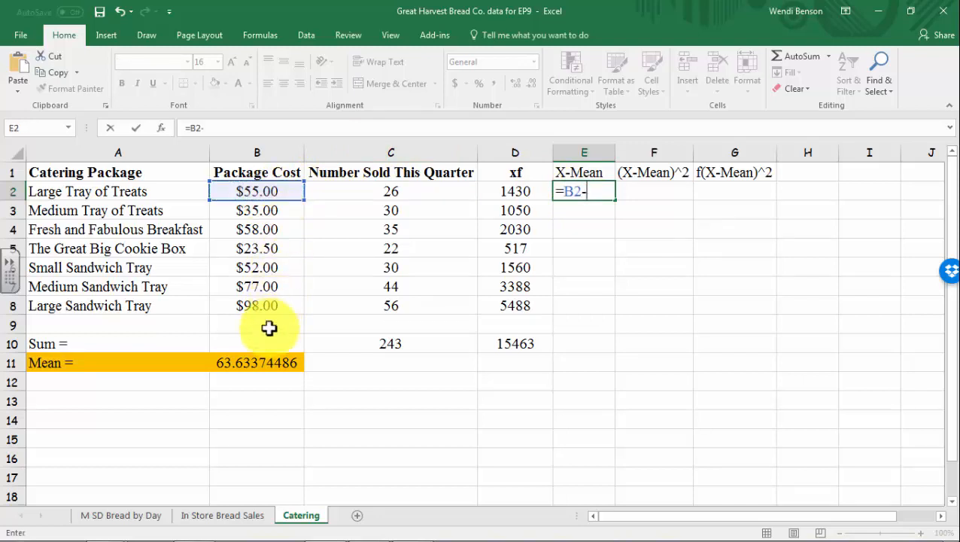
{"action": "left_click", "coordinate": [259, 361]}
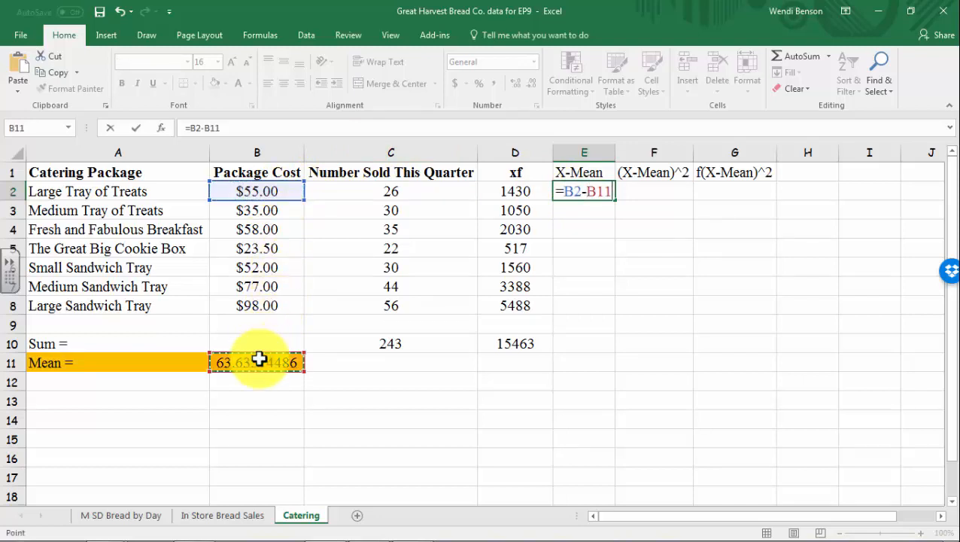
{"action": "key", "text": "F4"}
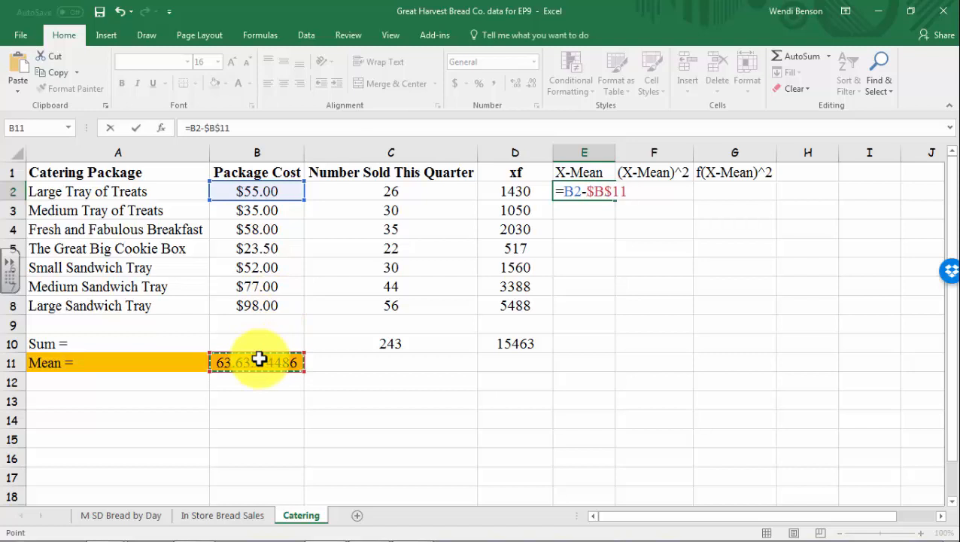
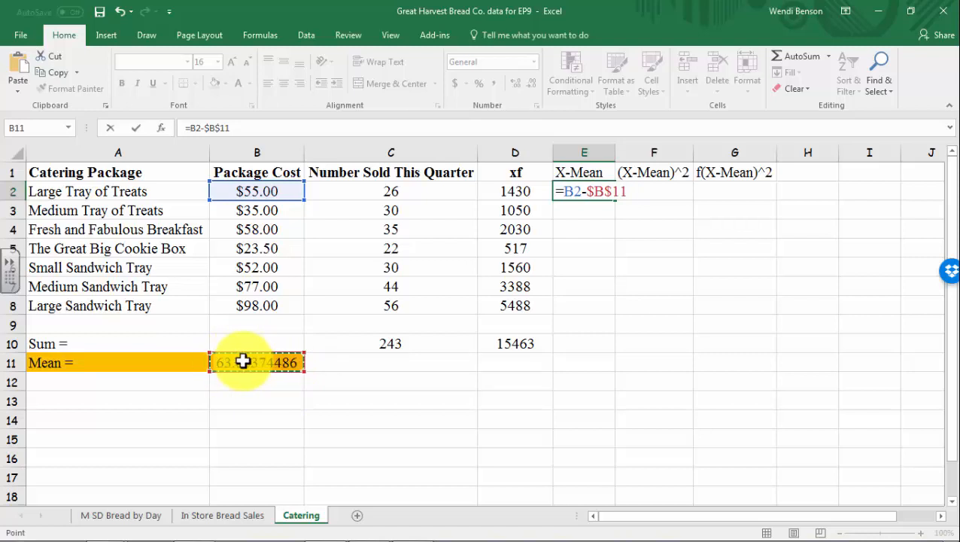
Commit the X-Mean formula =B2-$B$11 in E2, undoing a first drag-fill attempt
{"action": "key", "text": "Return"}
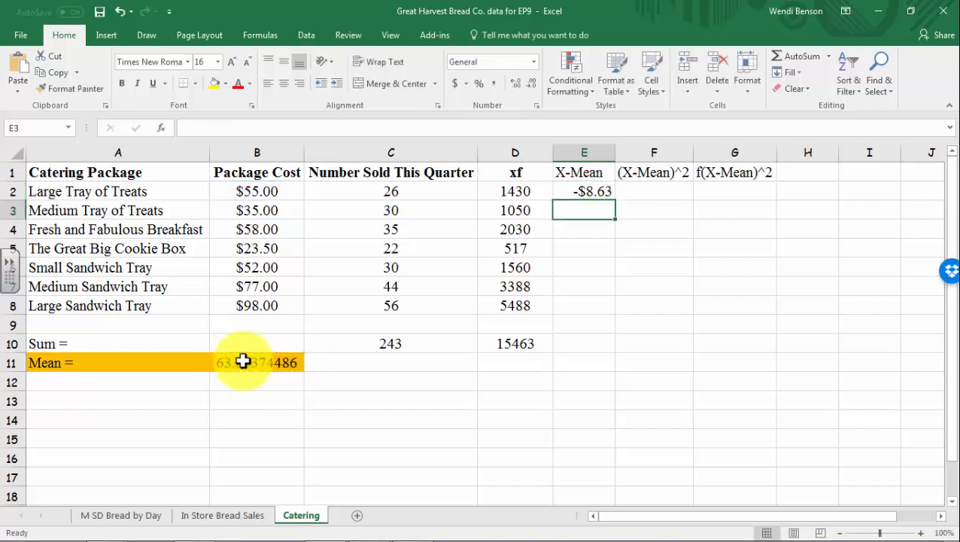
{"action": "left_click", "coordinate": [586, 194]}
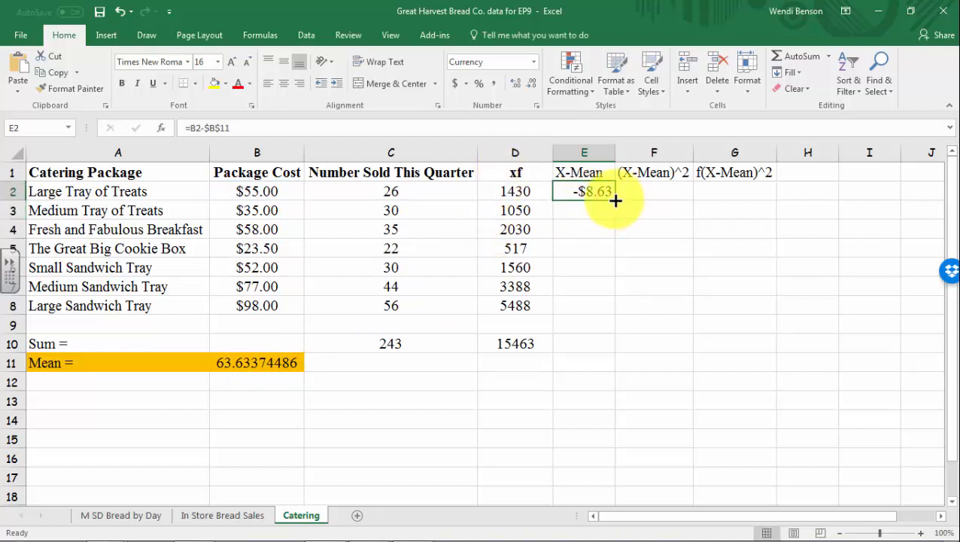
{"action": "left_click_drag", "start_coordinate": [615, 201], "coordinate": [615, 318]}
{"action": "left_click", "coordinate": [119, 12]}
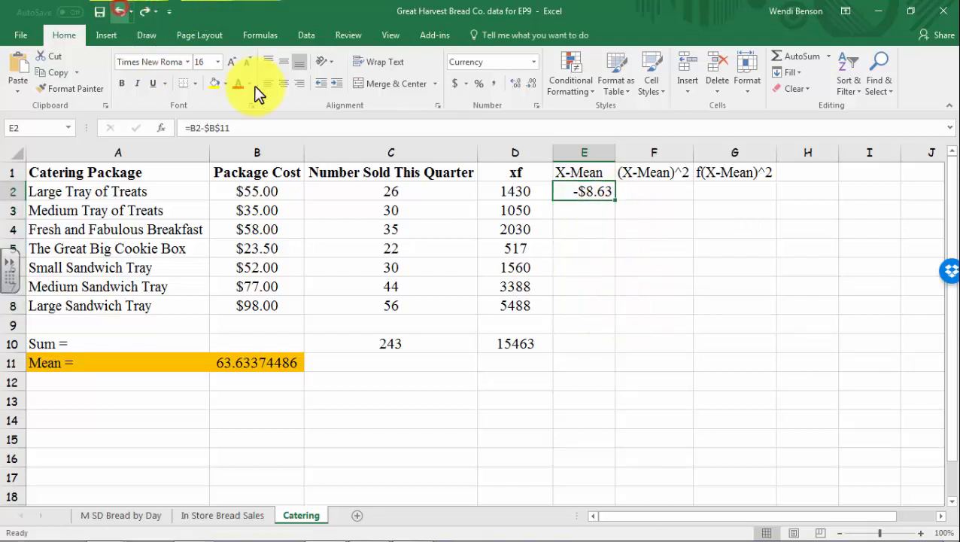
Fill the X-Mean formula down E2:E8 with Fill Down, giving -$40.13 to $34.37
{"action": "left_click_drag", "start_coordinate": [594, 193], "coordinate": [592, 304]}
{"action": "left_click", "coordinate": [849, 75]}
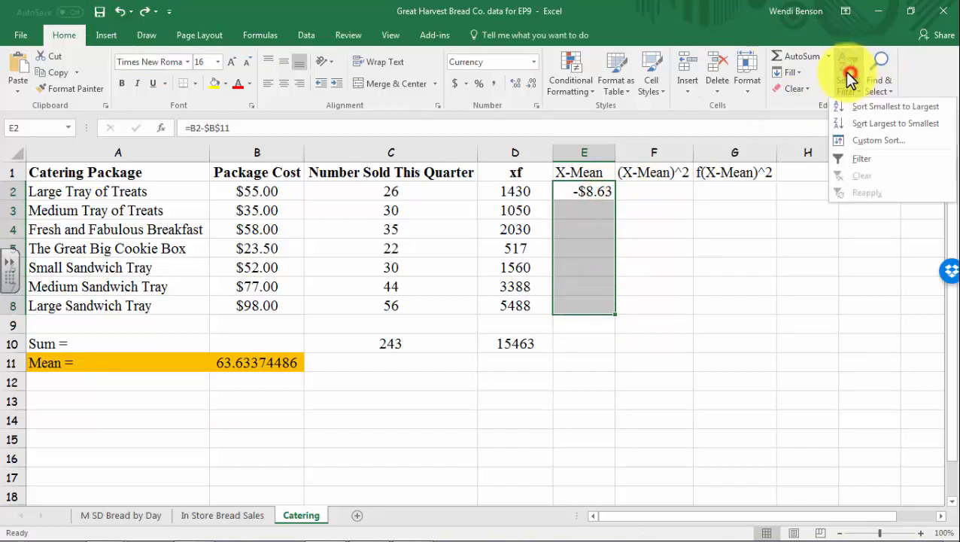
{"action": "left_click", "coordinate": [791, 73]}
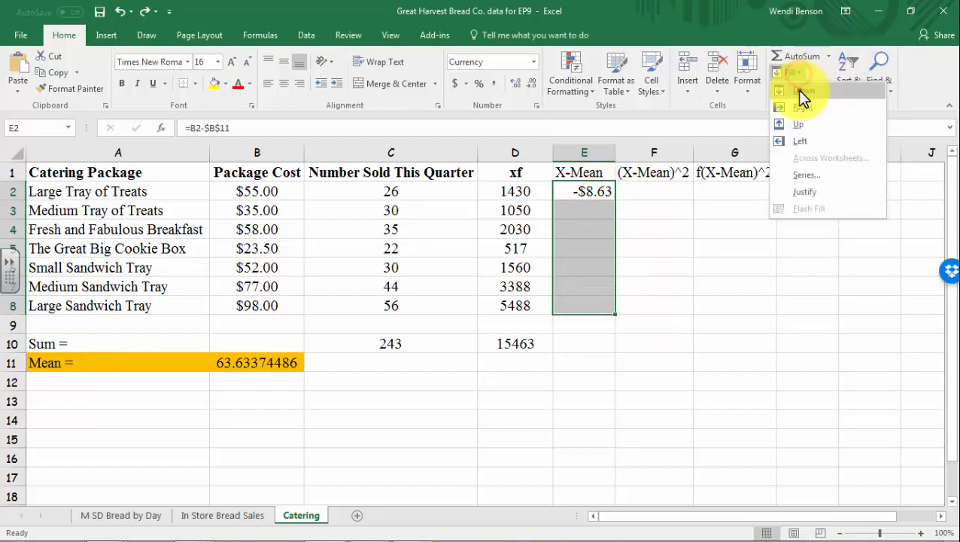
{"action": "left_click", "coordinate": [801, 91]}
{"action": "left_click", "coordinate": [690, 382]}
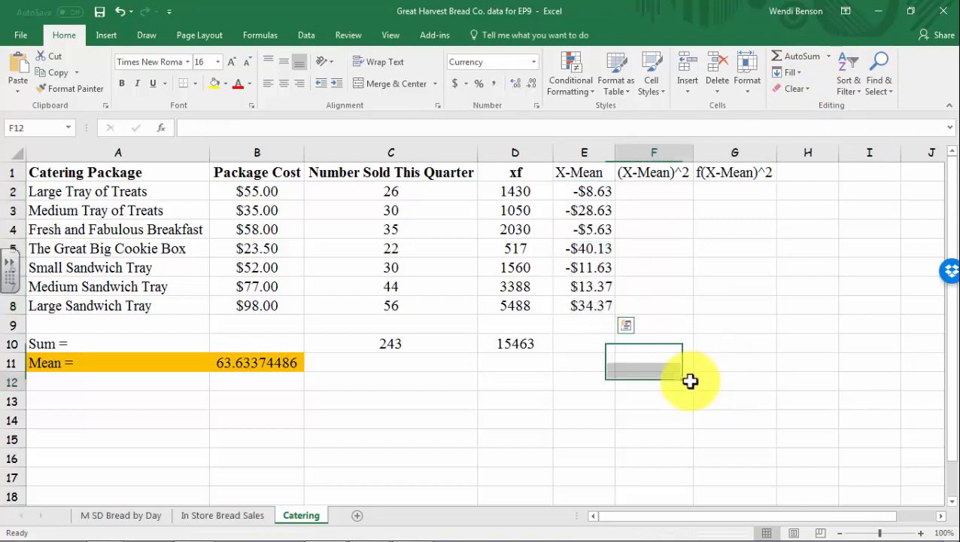
{"action": "left_click", "coordinate": [667, 195]}
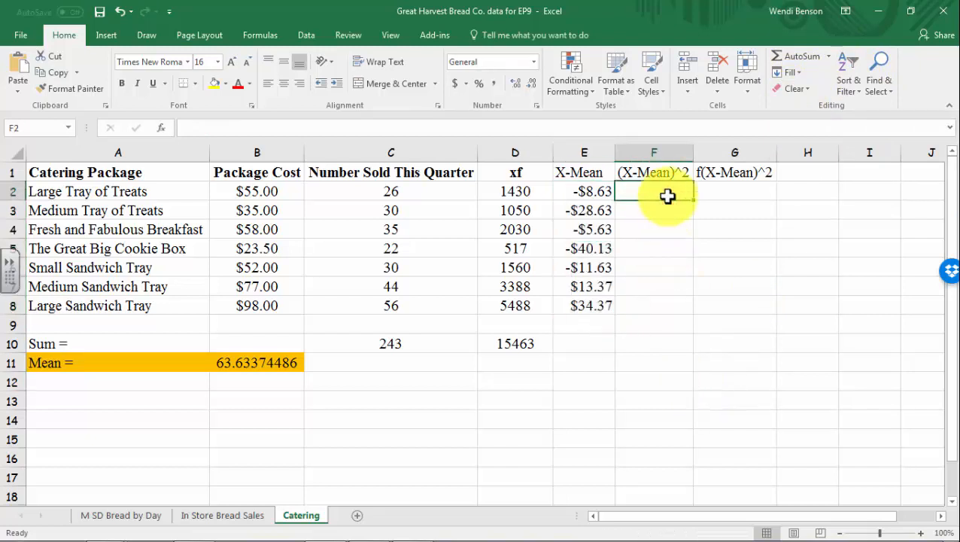
Enter the squared deviation =E2^2 in F2, replacing an undone =E2*E2 version
{"action": "type", "text": "="}
{"action": "left_click", "coordinate": [603, 193]}
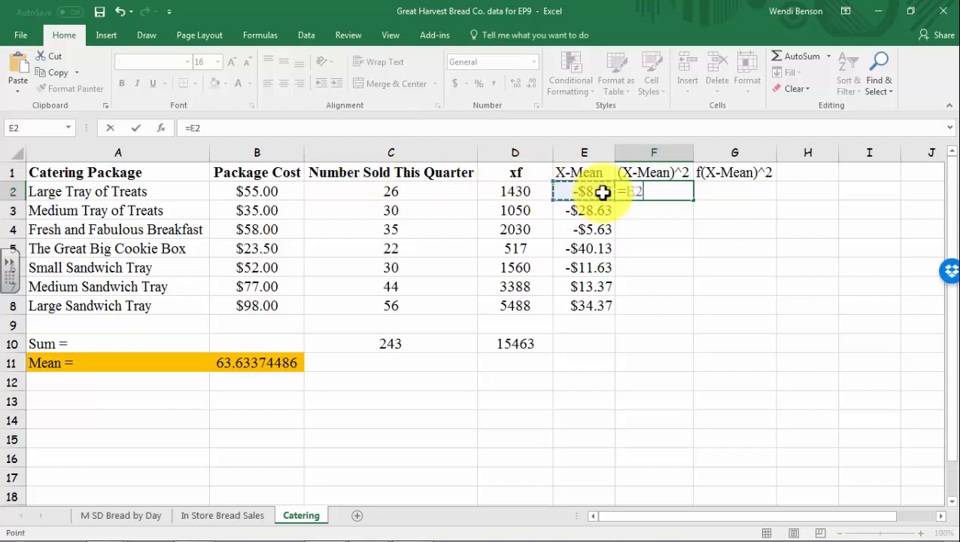
{"action": "type", "text": "*"}
{"action": "left_click", "coordinate": [603, 193]}
{"action": "key", "text": "Return"}
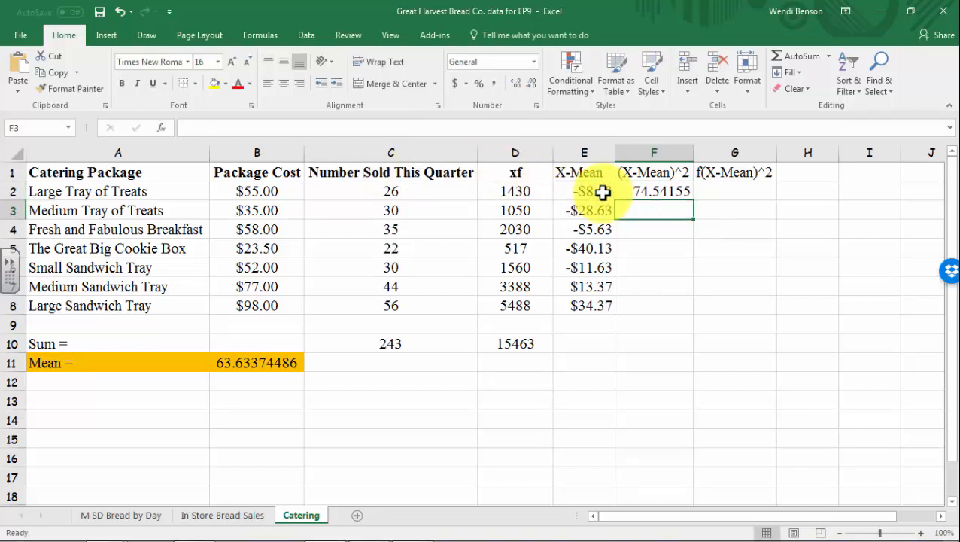
{"action": "left_click", "coordinate": [117, 11]}
{"action": "type", "text": "="}
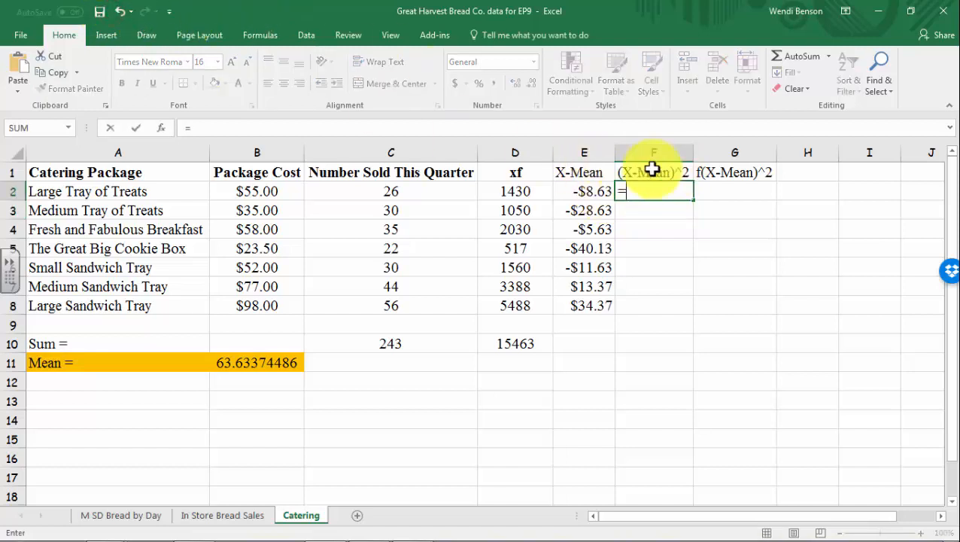
{"action": "left_click", "coordinate": [602, 193]}
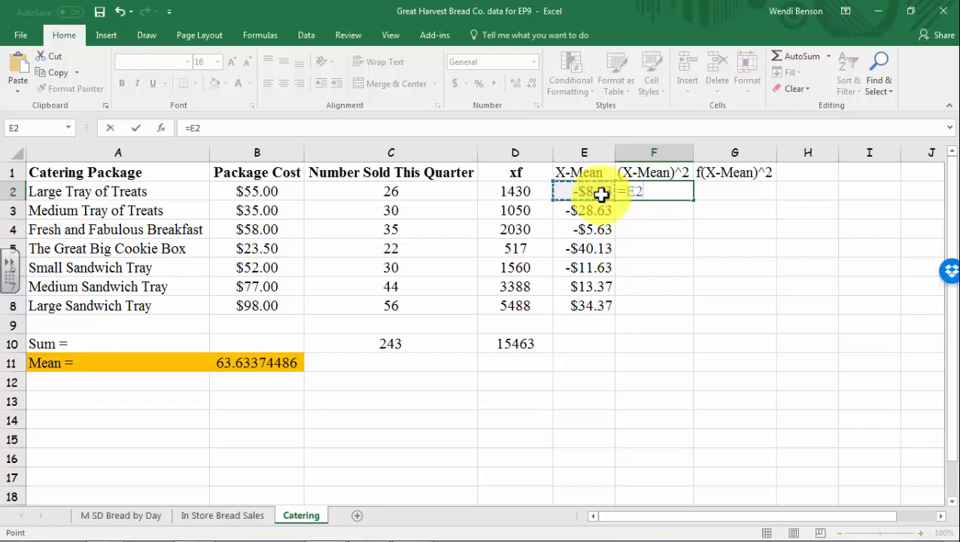
{"action": "type", "text": "^2"}
{"action": "key", "text": "Return"}
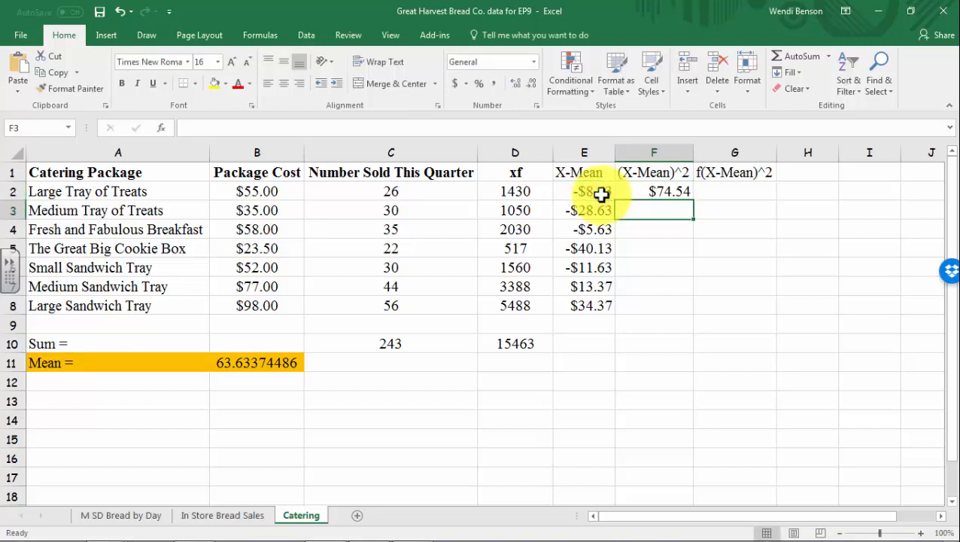
Fill =E2^2 down F2:F8 with Fill Down, giving $31.74 to $1,610.72
{"action": "left_click", "coordinate": [648, 193]}
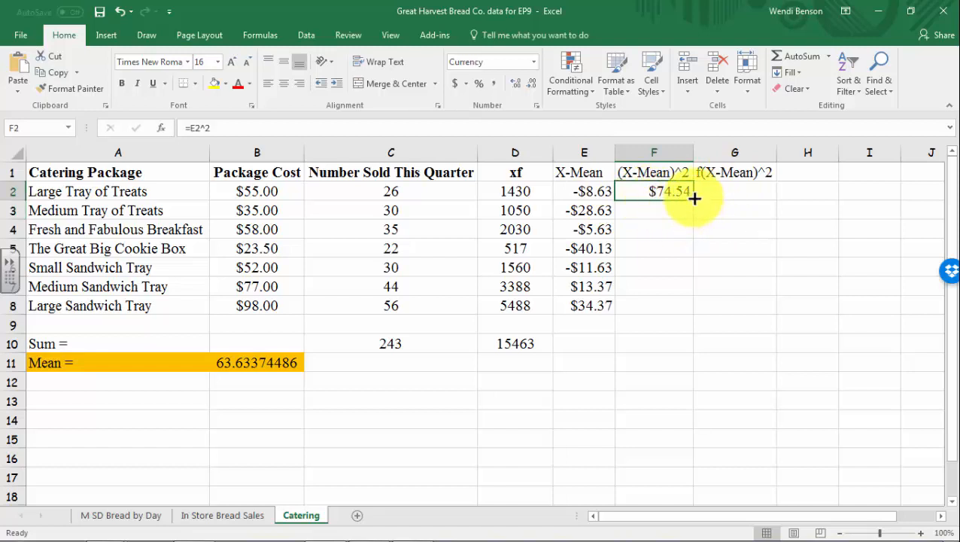
{"action": "left_click_drag", "start_coordinate": [692, 199], "coordinate": [694, 311]}
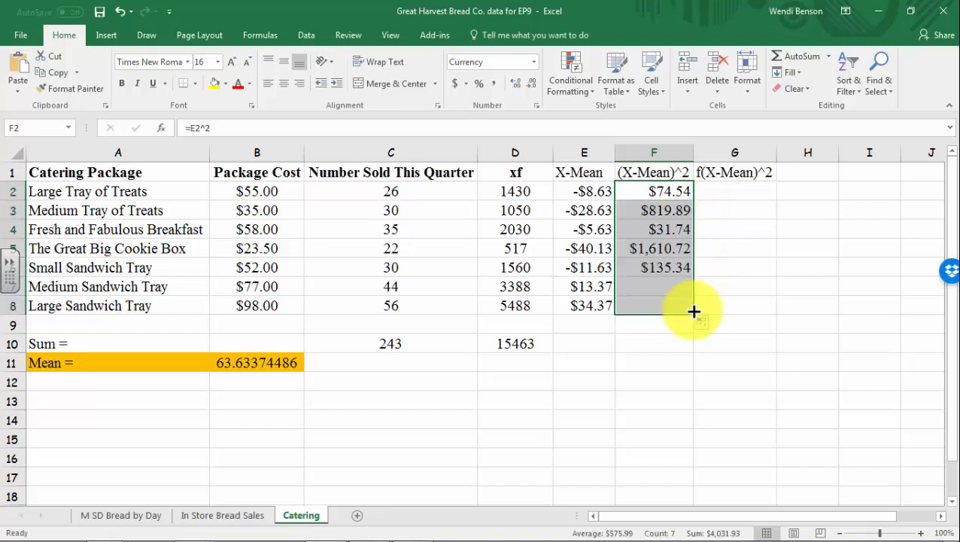
{"action": "left_click", "coordinate": [120, 12]}
{"action": "left_click_drag", "start_coordinate": [651, 193], "coordinate": [655, 307]}
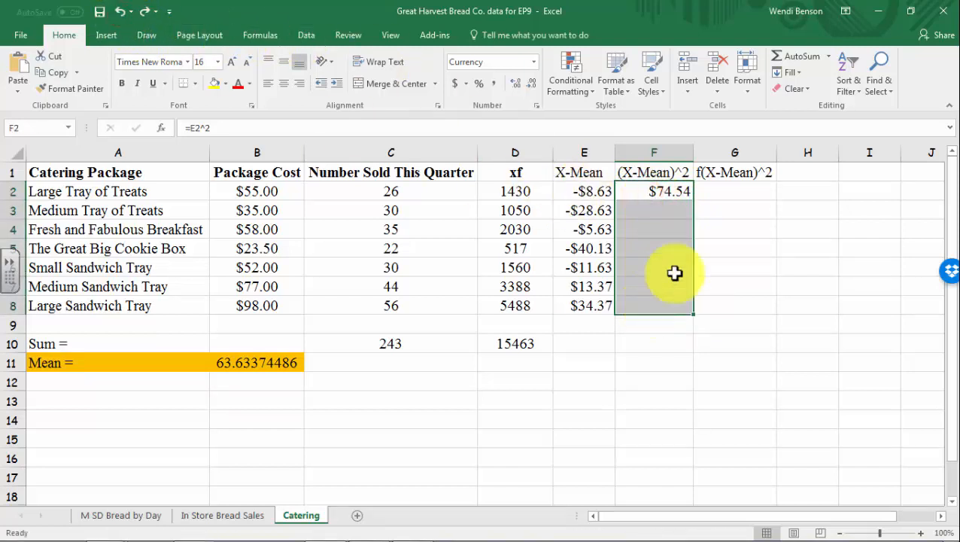
{"action": "left_click", "coordinate": [802, 75]}
{"action": "left_click", "coordinate": [803, 122]}
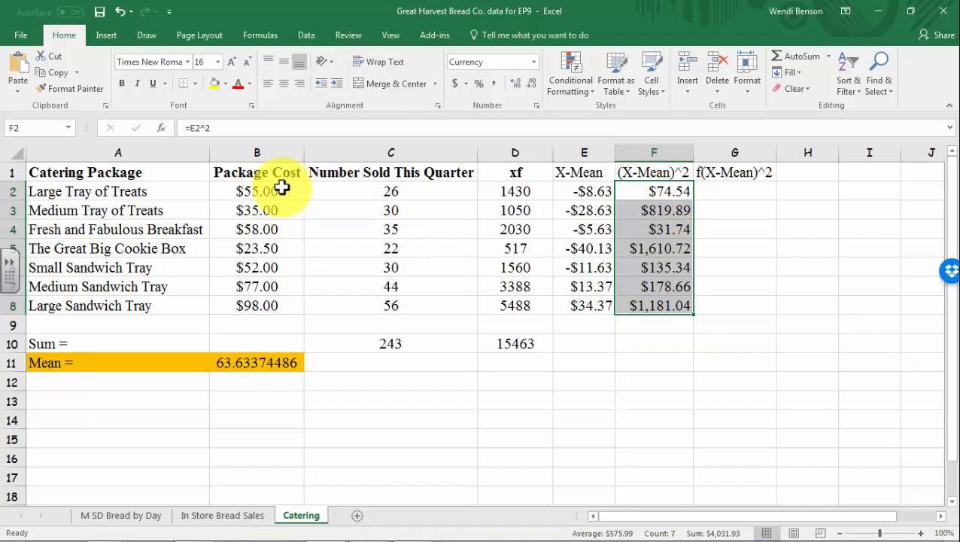
Enter =C2*F2 in G2 and drag it down to G8, giving $1,110.87 to $66,138.21
{"action": "left_click", "coordinate": [711, 197]}
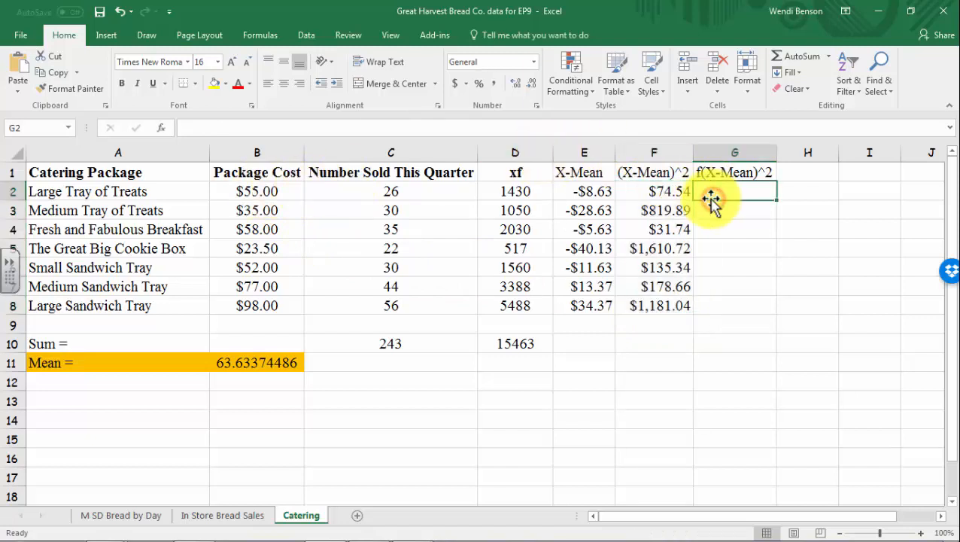
{"action": "type", "text": "="}
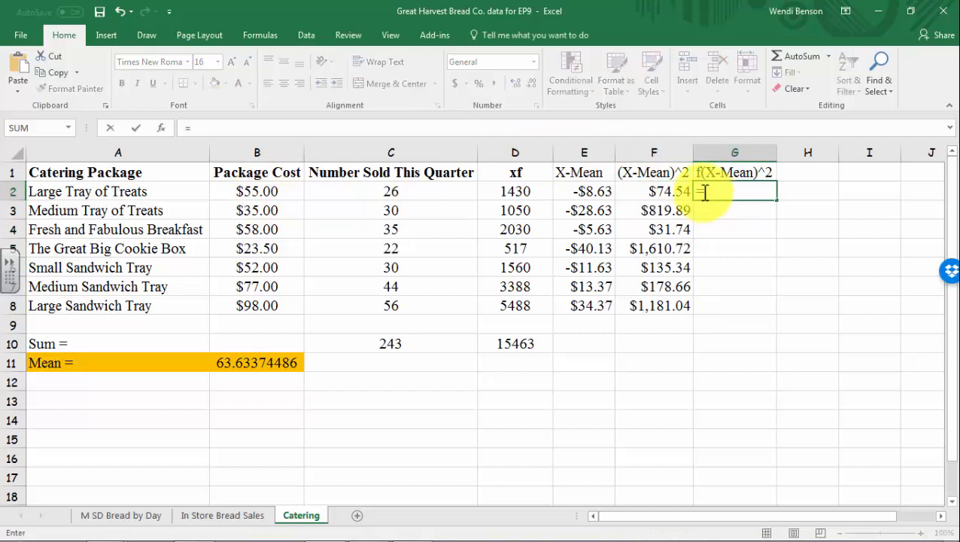
{"action": "left_click", "coordinate": [383, 191]}
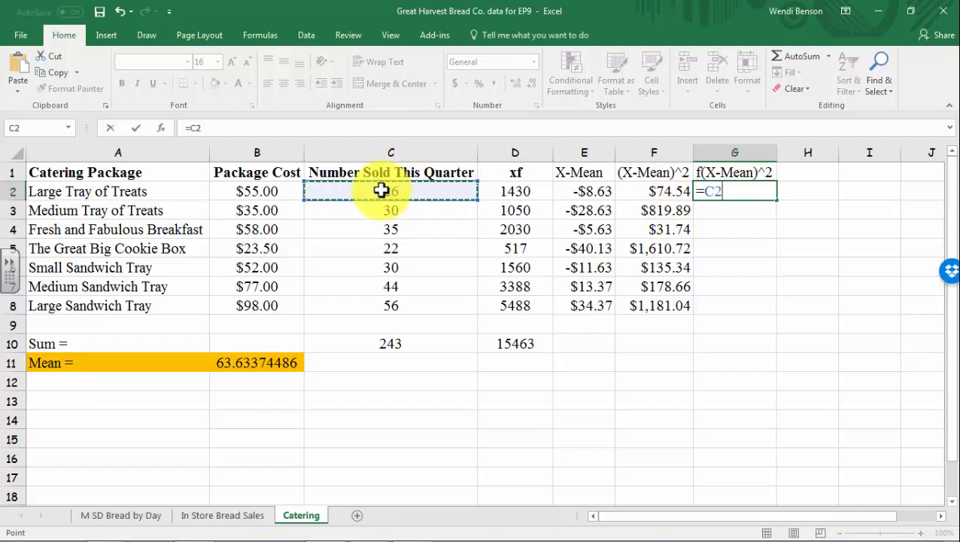
{"action": "type", "text": "*"}
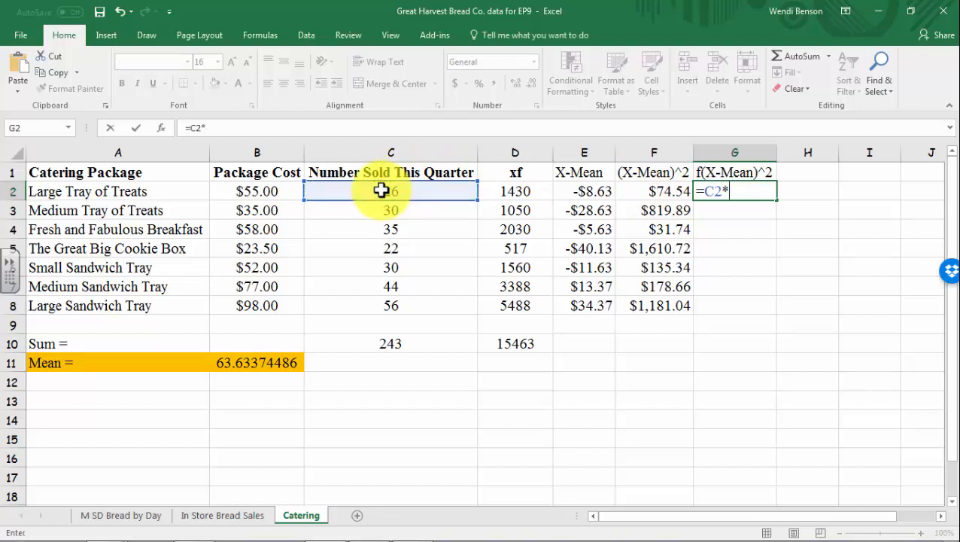
{"action": "left_click", "coordinate": [673, 194]}
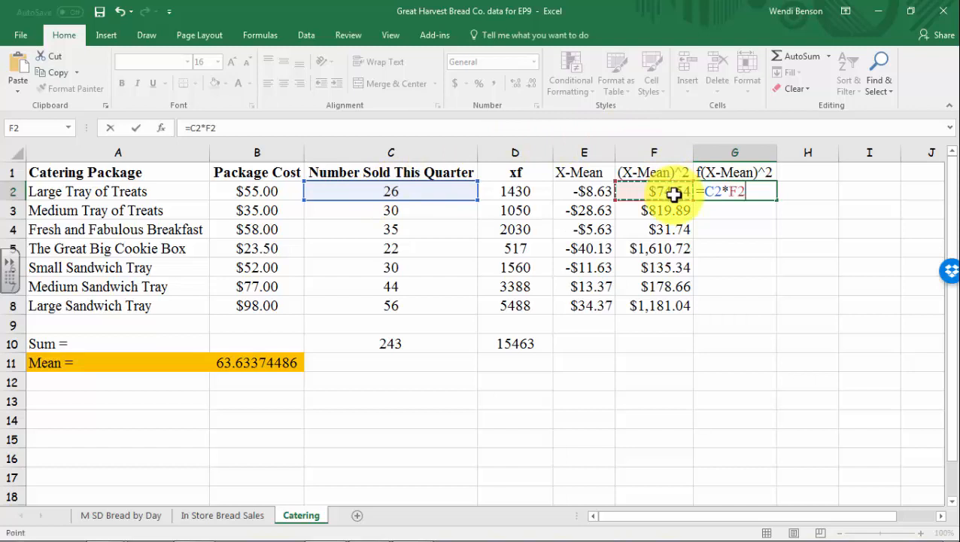
{"action": "key", "text": "Return"}
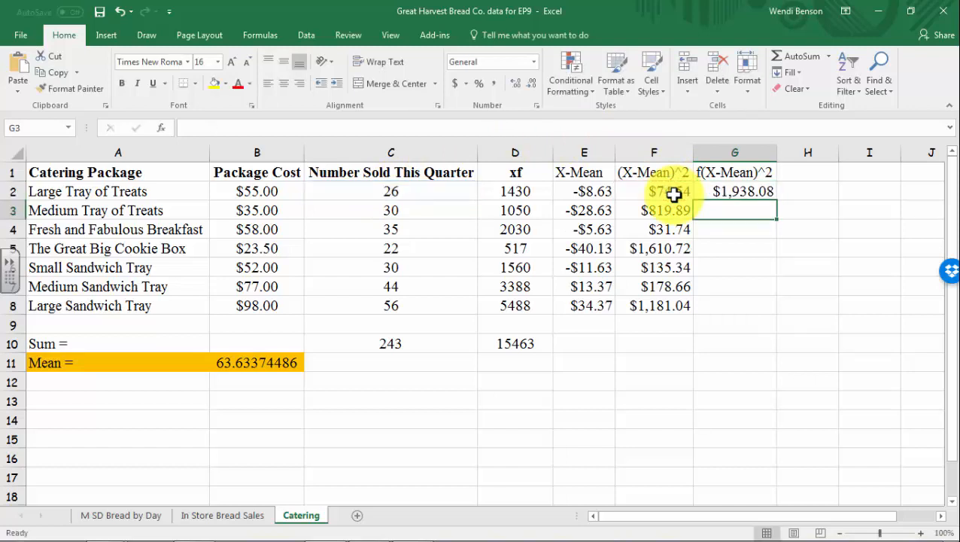
{"action": "left_click", "coordinate": [757, 196]}
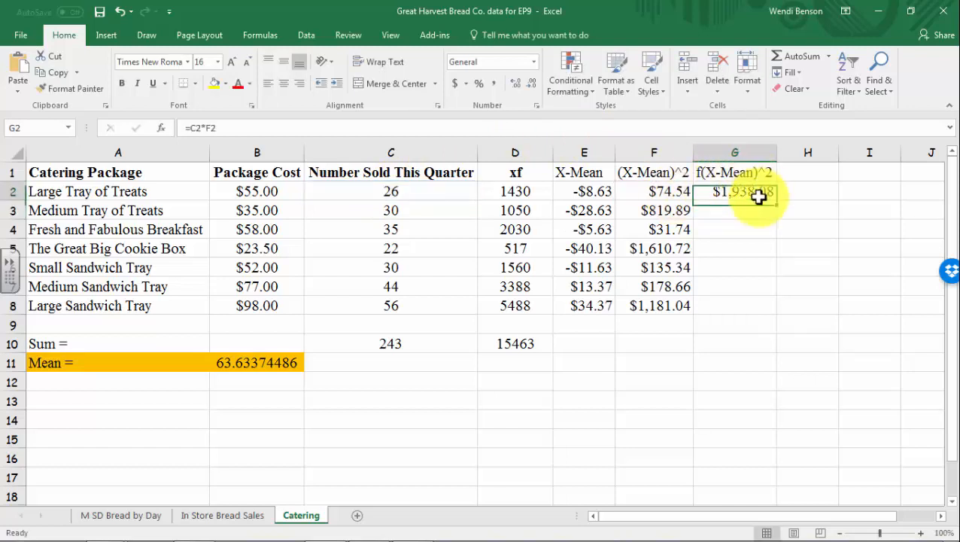
{"action": "left_click_drag", "start_coordinate": [776, 200], "coordinate": [773, 315]}
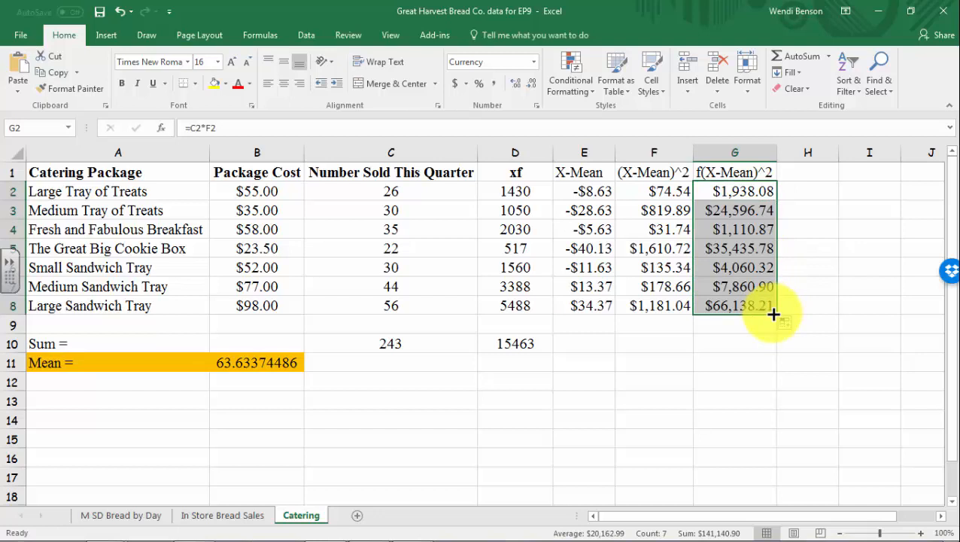
{"action": "left_click", "coordinate": [720, 342]}
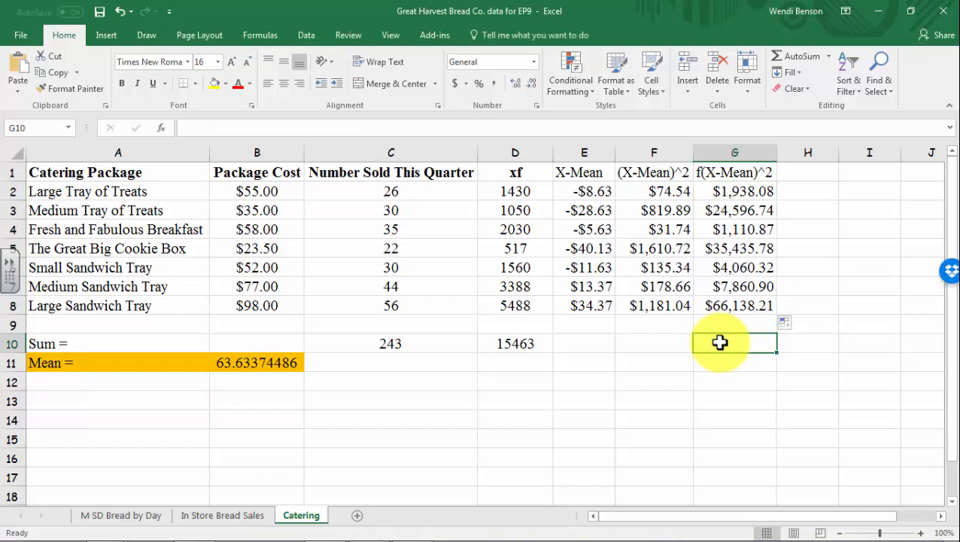
Enter =SUM(G2:G8) in G10 to total the f(X-Mean)^2 column
{"action": "type", "text": "=sum"}
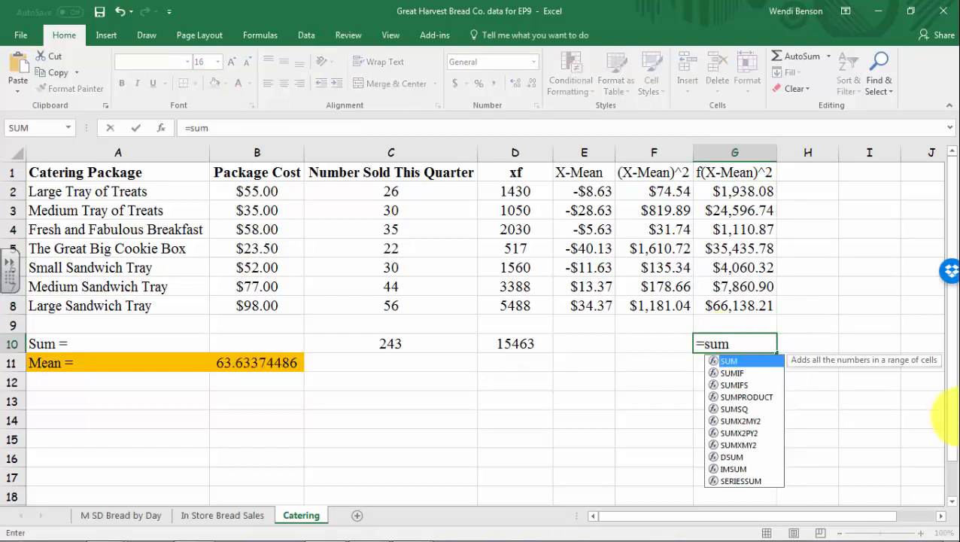
{"action": "double_click", "coordinate": [752, 361]}
{"action": "left_click", "coordinate": [739, 192]}
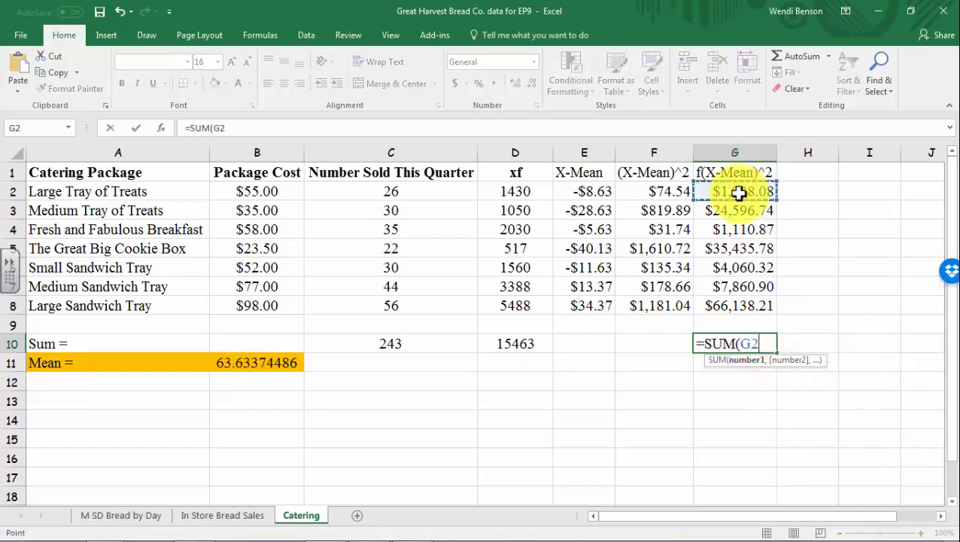
{"action": "left_click_drag", "start_coordinate": [739, 192], "coordinate": [741, 300]}
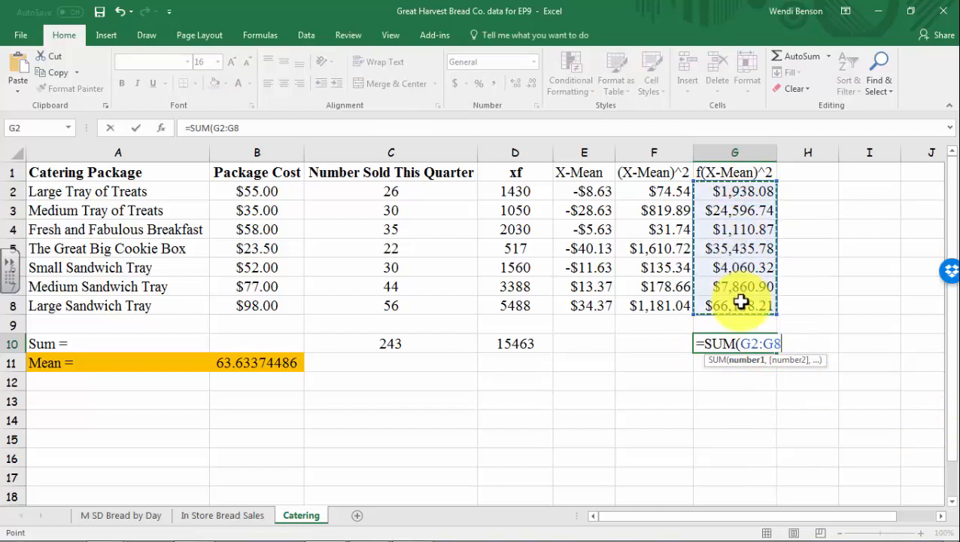
{"action": "key", "text": "Return"}
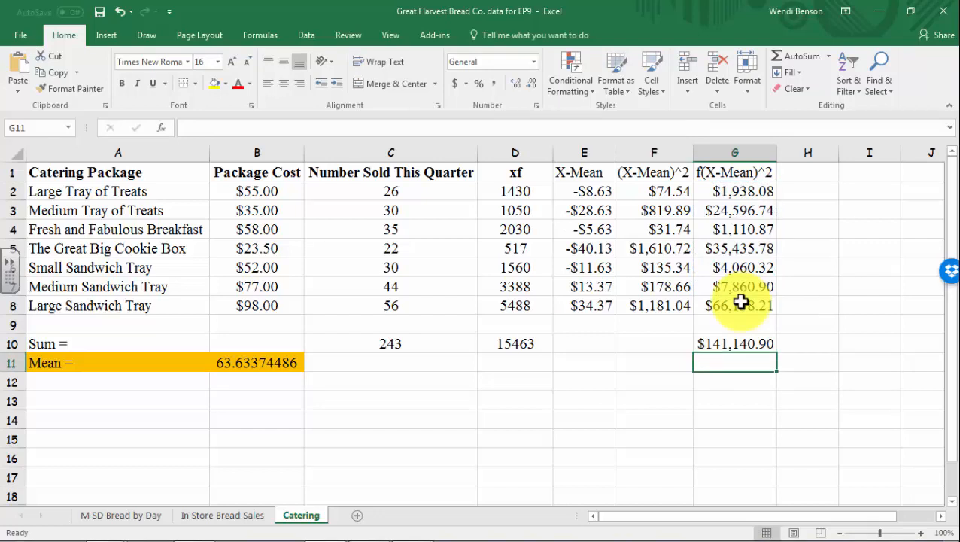
Type the label 'SS =' in A12
{"action": "left_click", "coordinate": [45, 384]}
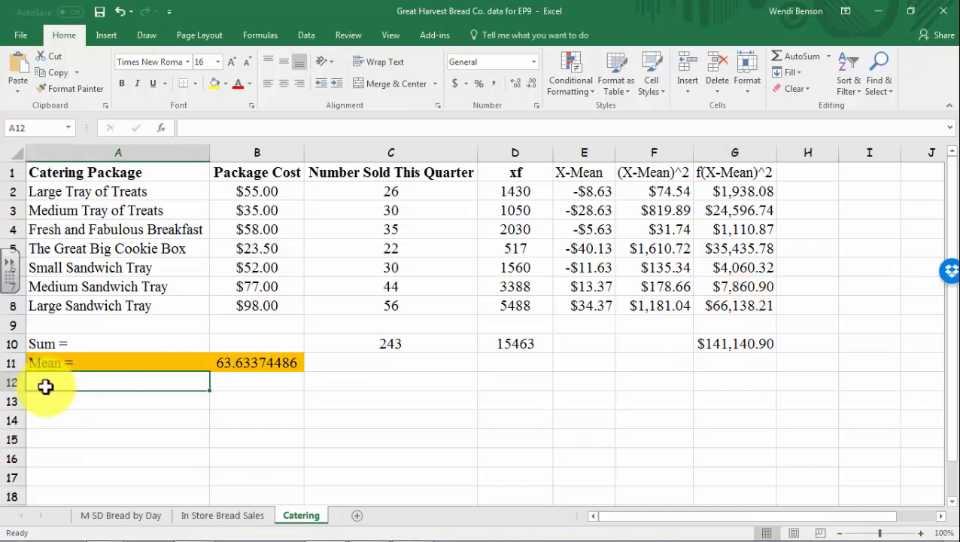
{"action": "type", "text": "SS"}
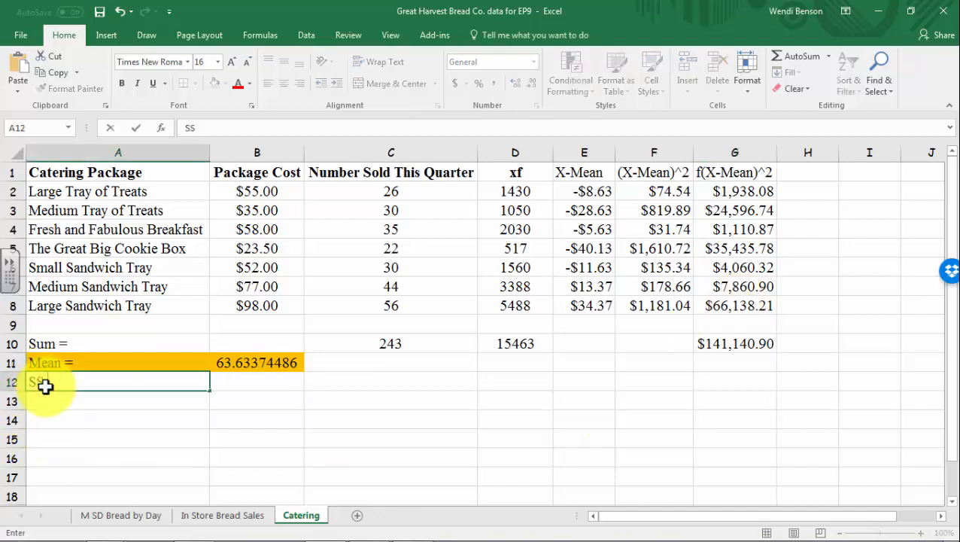
{"action": "type", "text": " ="}
{"action": "left_click", "coordinate": [746, 344]}
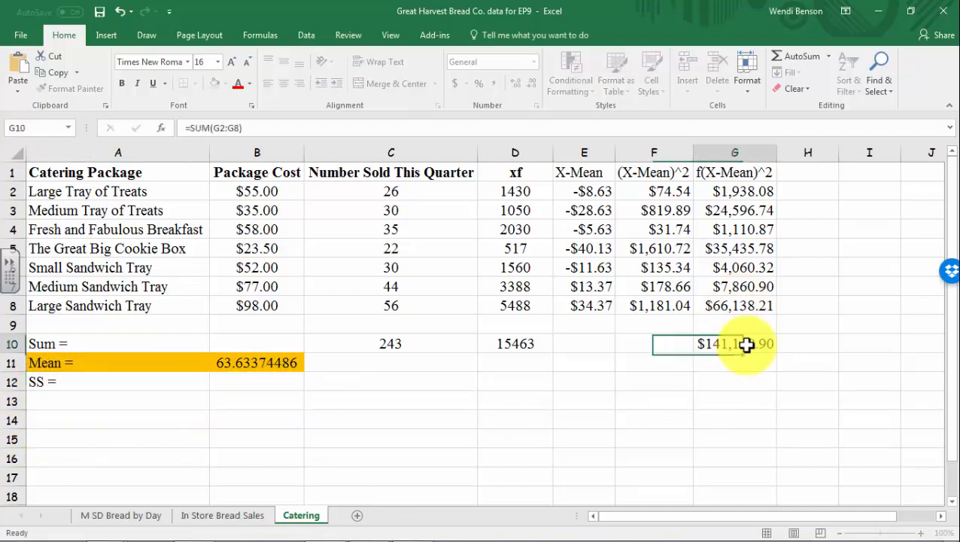
Copy the $141,140.90 total from G10 for B12, undoing a plain paste that gave a wrong sum
{"action": "key", "text": "ctrl+c"}
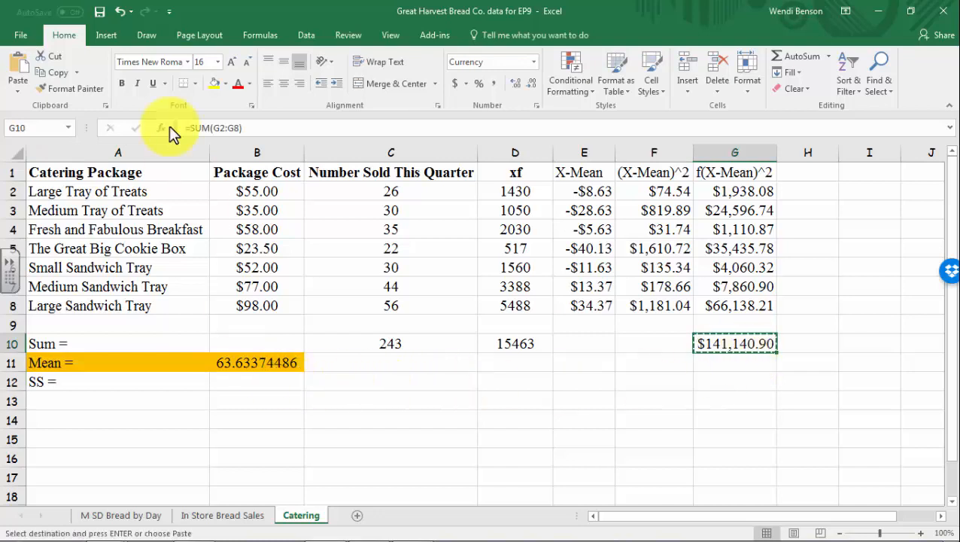
{"action": "left_click", "coordinate": [263, 385]}
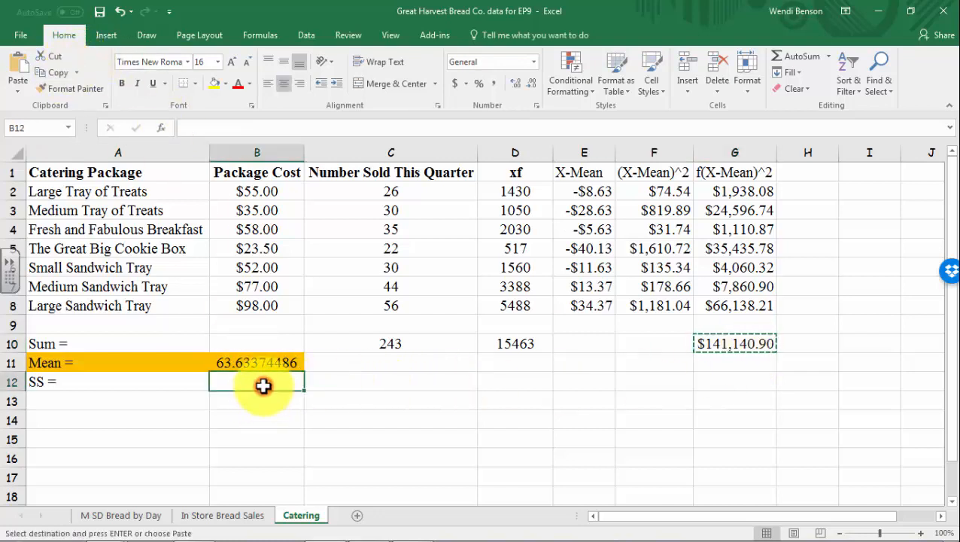
{"action": "key", "text": "ctrl+v"}
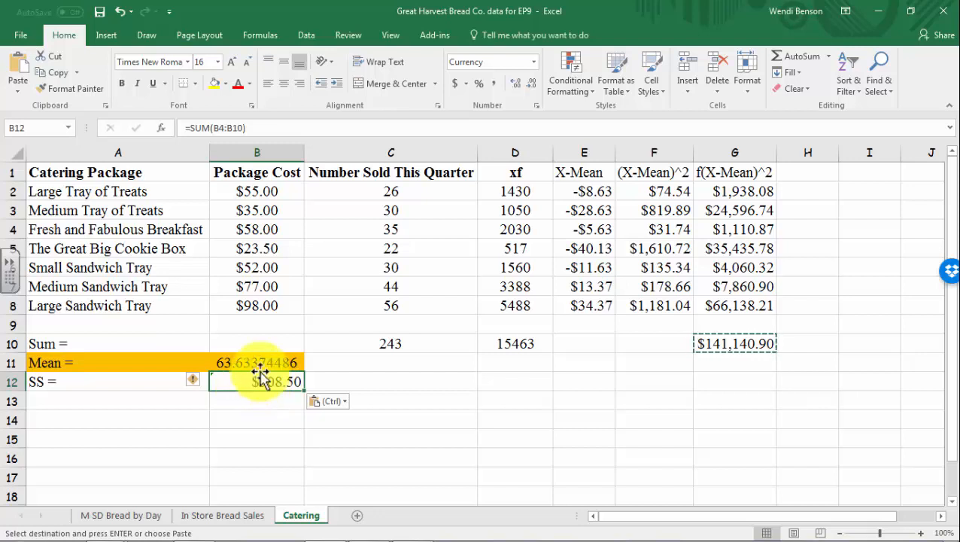
{"action": "key", "text": "ctrl+z"}
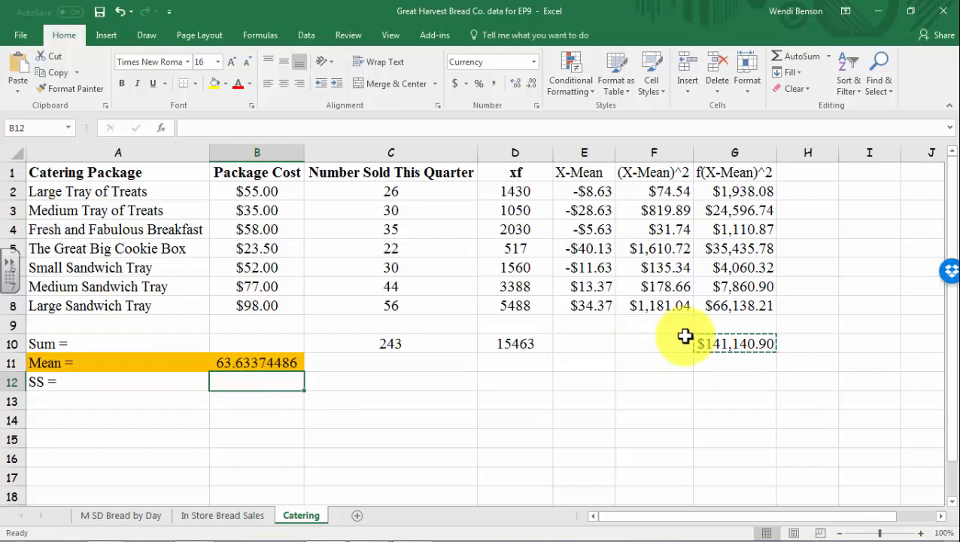
{"action": "key", "text": "ctrl+c"}
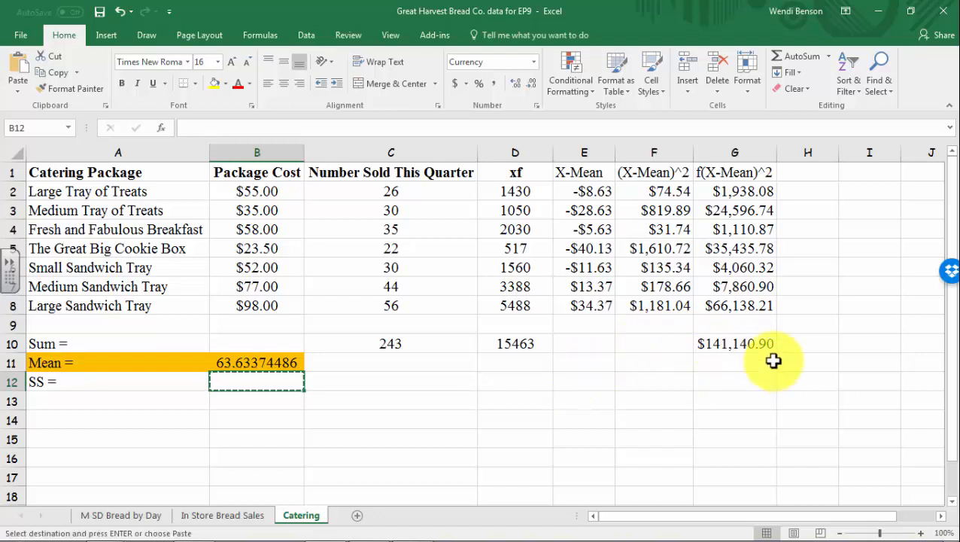
{"action": "left_click", "coordinate": [761, 345]}
{"action": "key", "text": "ctrl+c"}
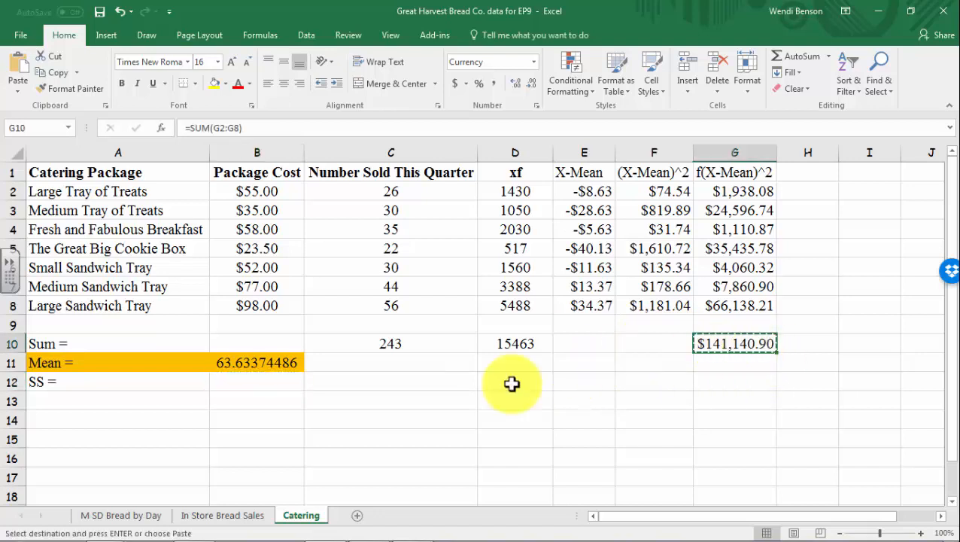
{"action": "left_click", "coordinate": [245, 382]}
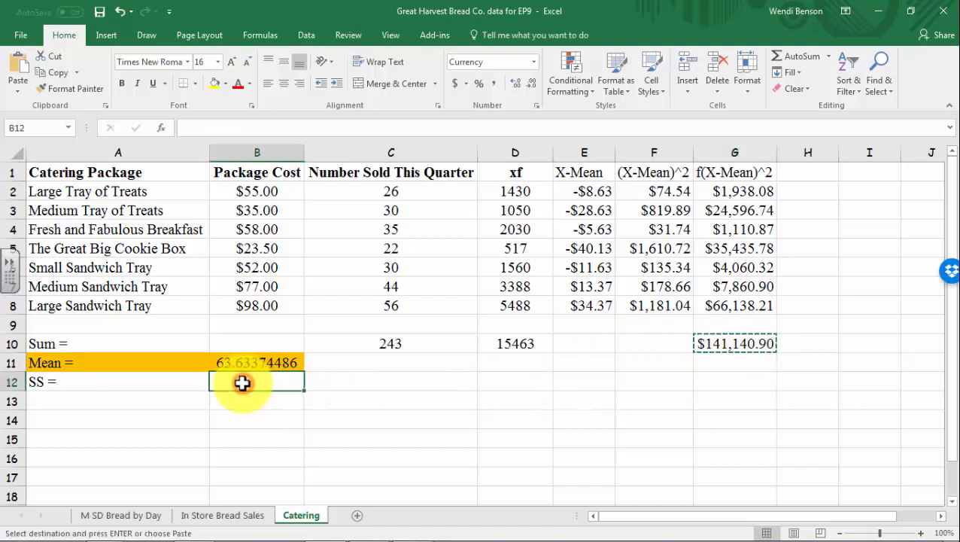
{"action": "left_click", "coordinate": [17, 91]}
Paste $141,140.90 as a value into B12 and label A13 's ='
{"action": "left_click", "coordinate": [17, 182]}
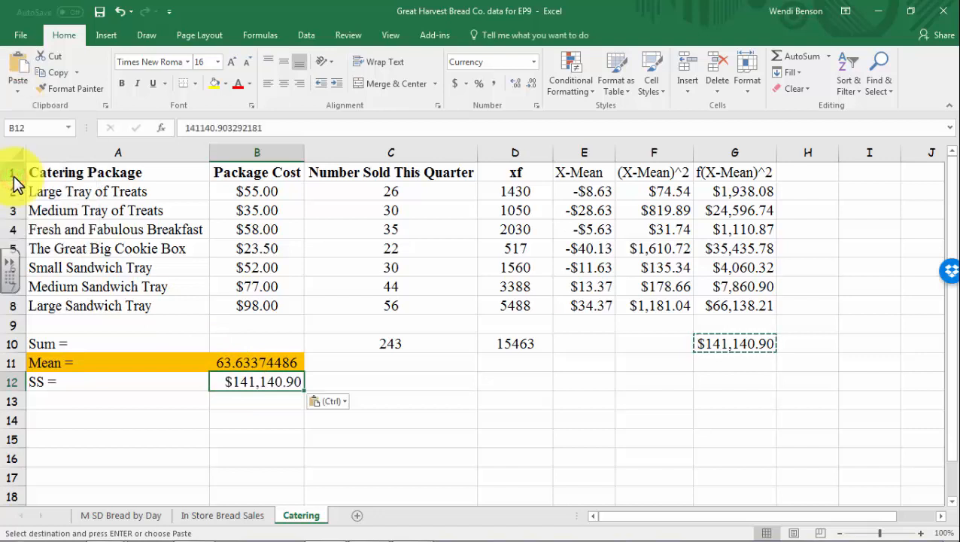
{"action": "left_click", "coordinate": [86, 397]}
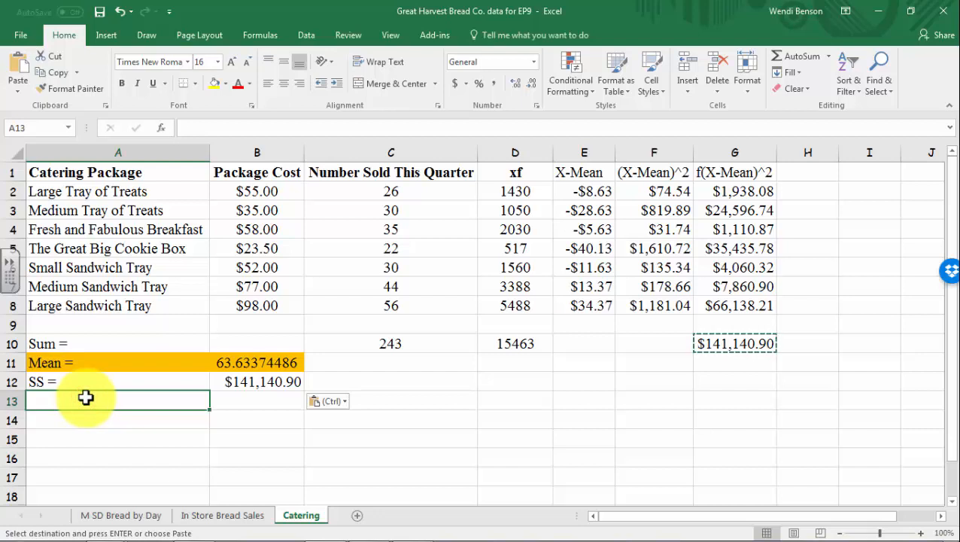
{"action": "type", "text": "s ="}
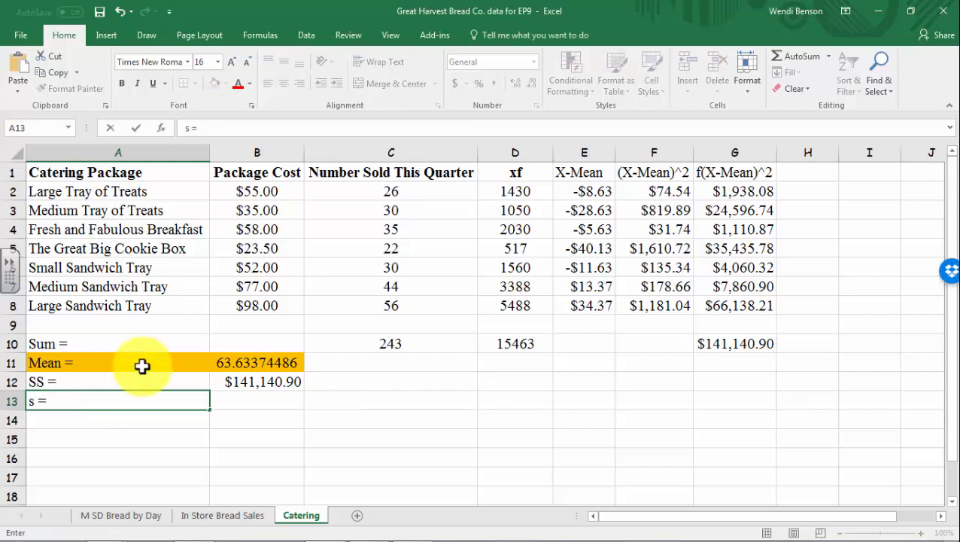
{"action": "left_click", "coordinate": [237, 400]}
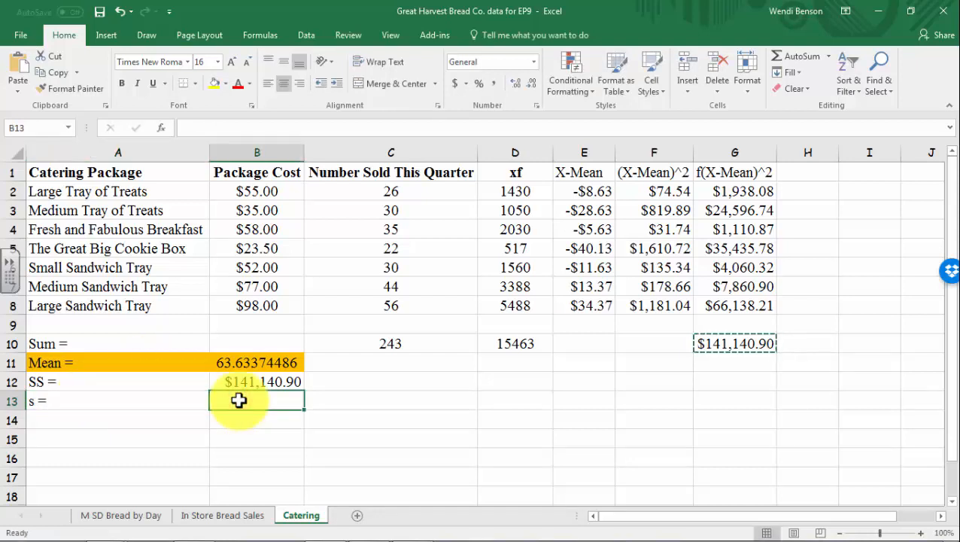
Enter =SQRT(B12/(C10-1)) in B13, accepting Excel's parenthesis fix, giving 24.15009054
{"action": "type", "text": "="}
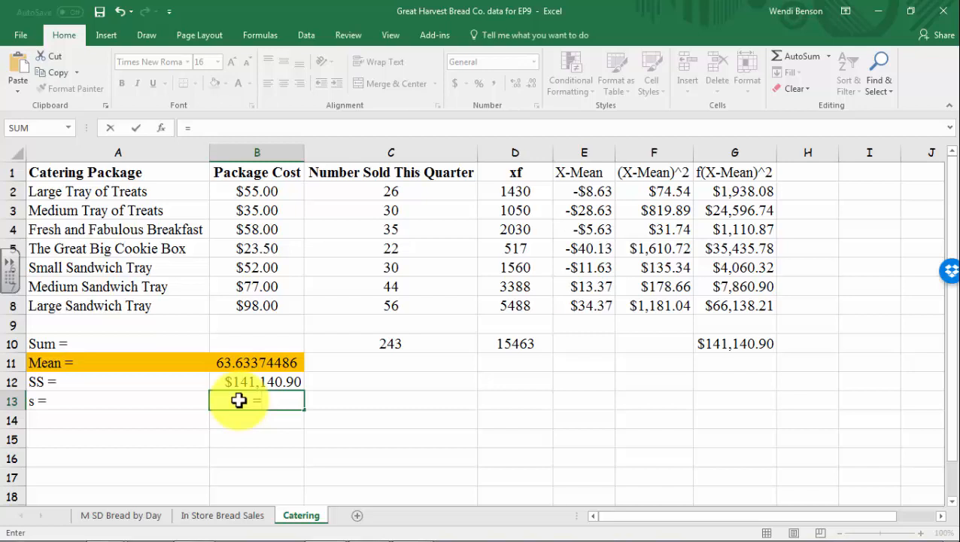
{"action": "type", "text": "sq"}
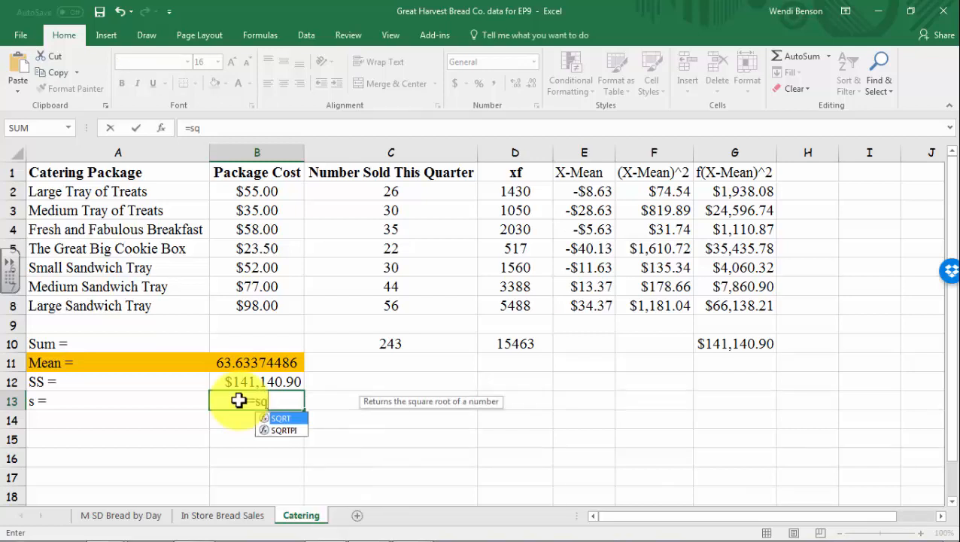
{"action": "double_click", "coordinate": [282, 418]}
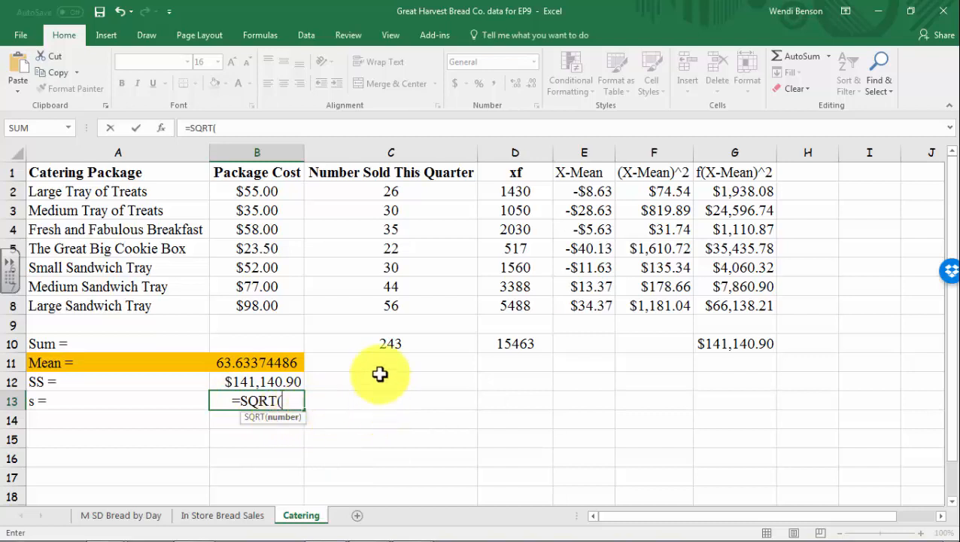
{"action": "left_click", "coordinate": [279, 382]}
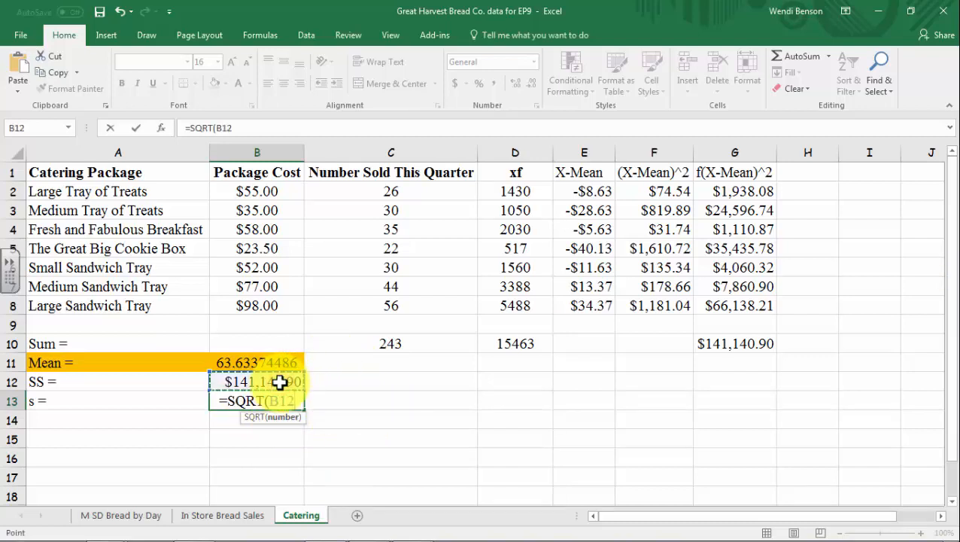
{"action": "type", "text": "/"}
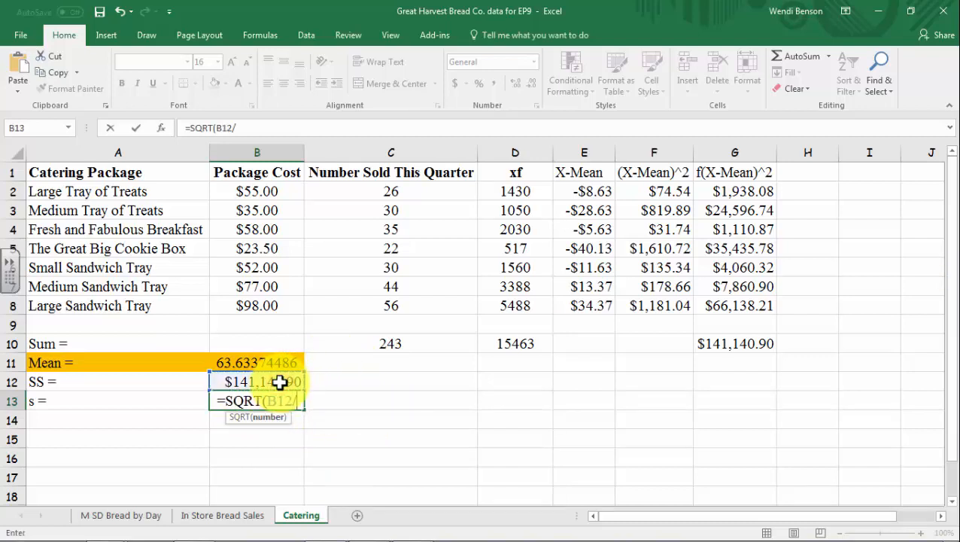
{"action": "type", "text": "("}
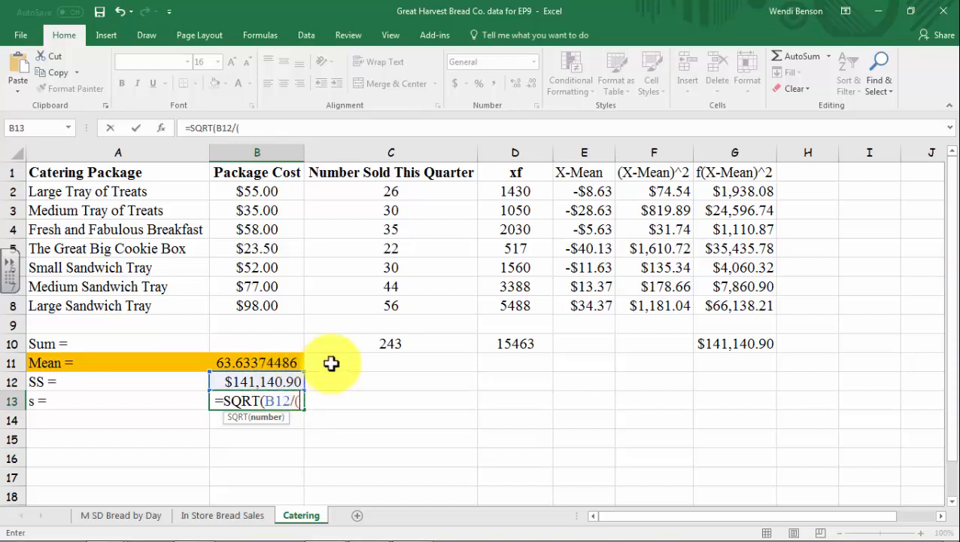
{"action": "left_click", "coordinate": [359, 343]}
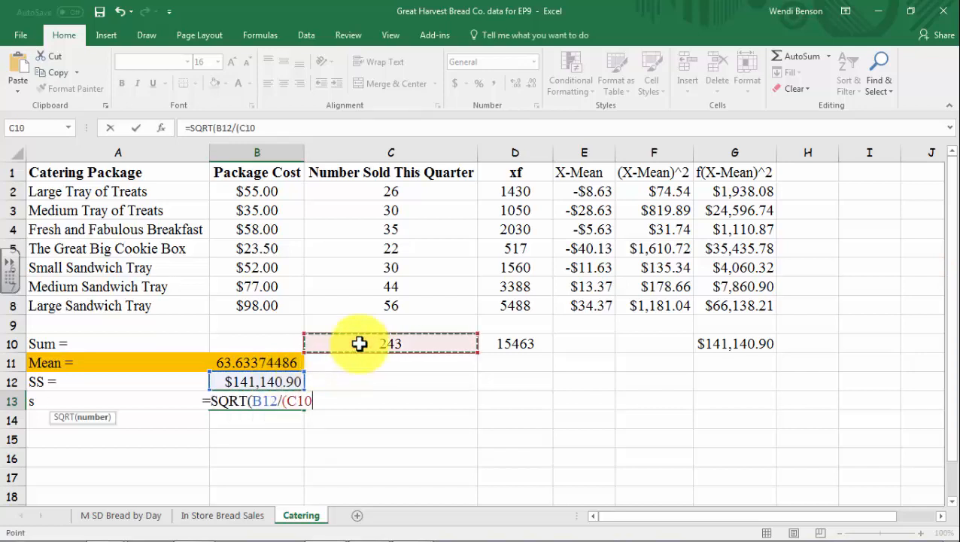
{"action": "type", "text": "-1)"}
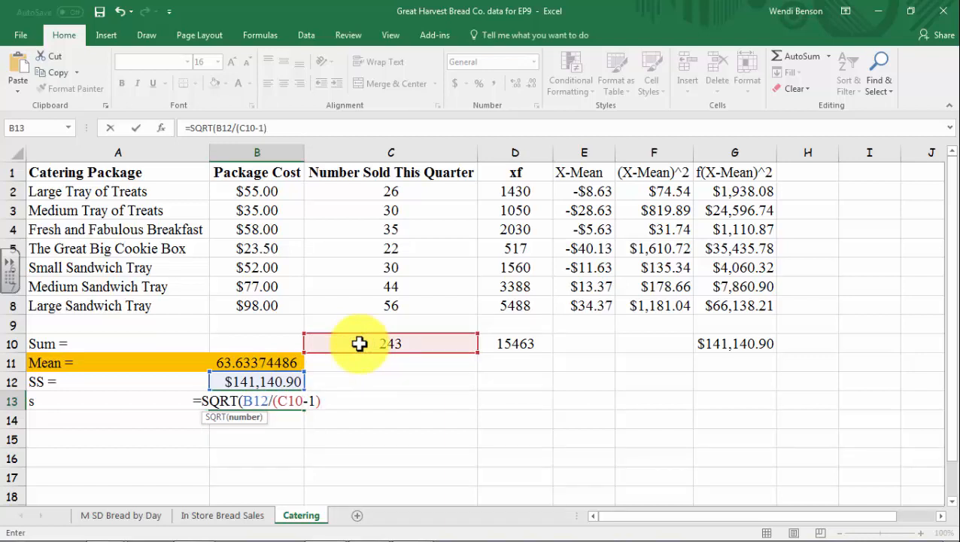
{"action": "key", "text": "Return"}
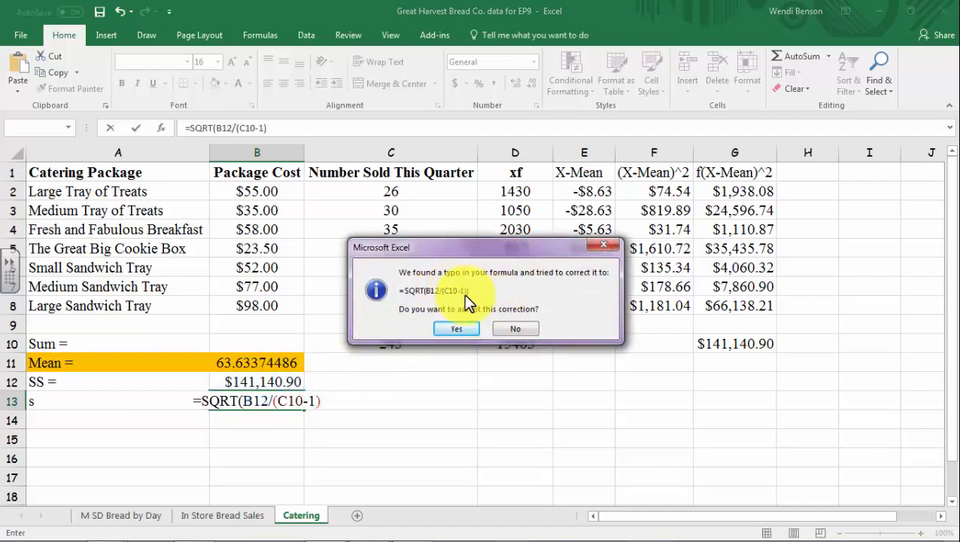
{"action": "left_click", "coordinate": [466, 329]}
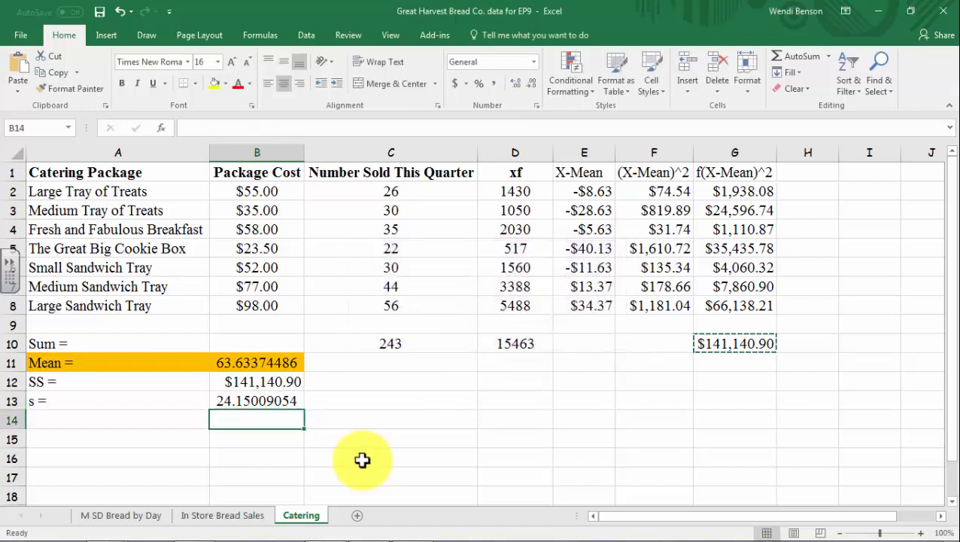
Format the s value in B13 as Currency so it shows $24.15
{"action": "left_click", "coordinate": [238, 403]}
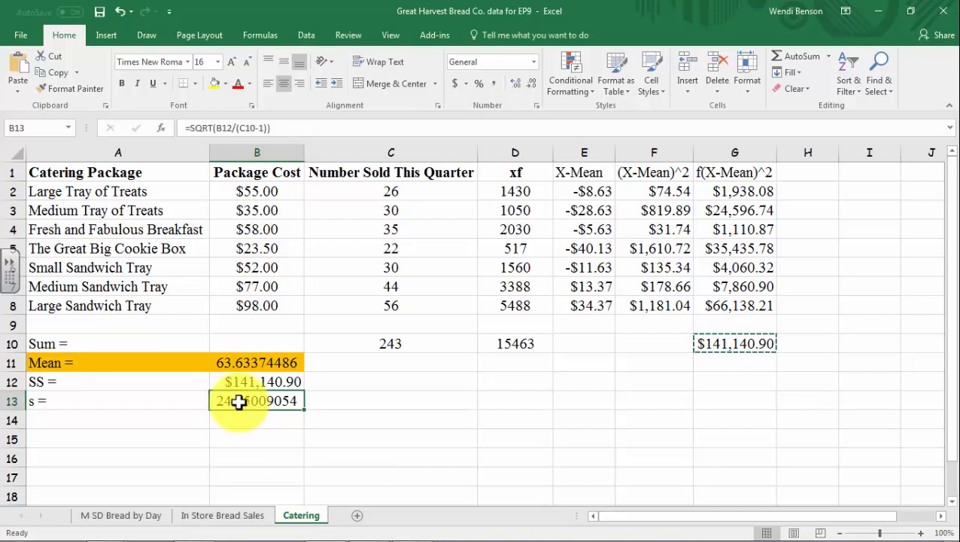
{"action": "right_click", "coordinate": [237, 401]}
{"action": "left_click", "coordinate": [292, 342]}
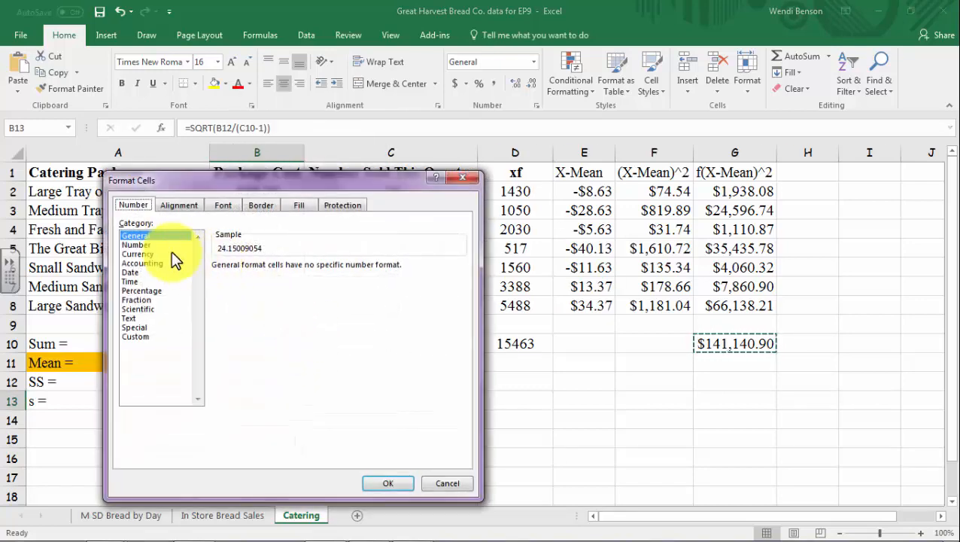
{"action": "left_click", "coordinate": [139, 253]}
{"action": "left_click", "coordinate": [388, 484]}
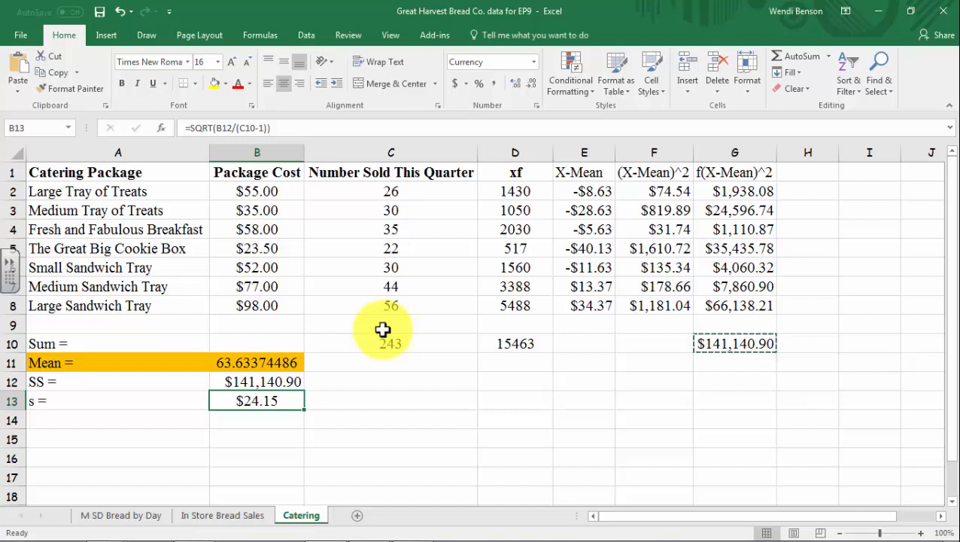
Label A15 'Low End =' and A16 'High End ='
{"action": "left_click", "coordinate": [60, 440]}
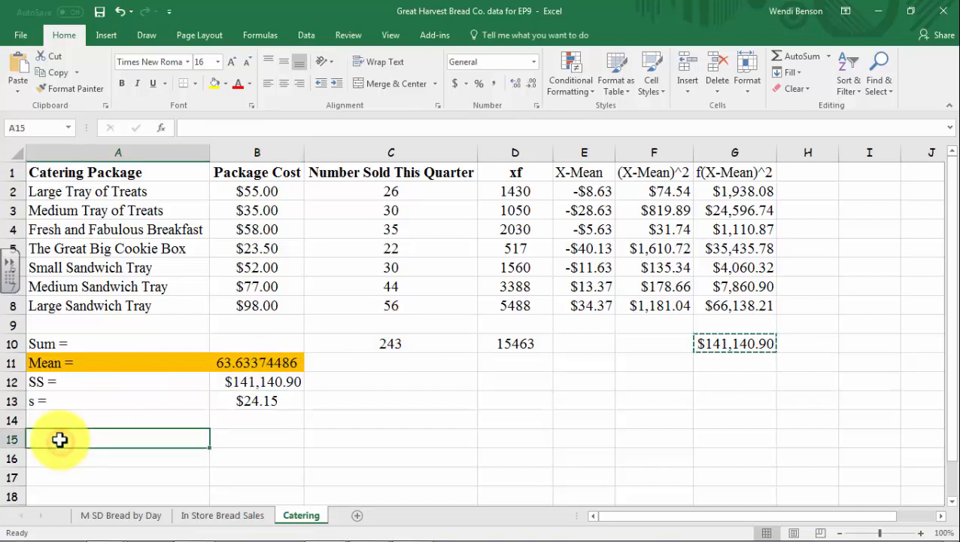
{"action": "type", "text": "Low End"}
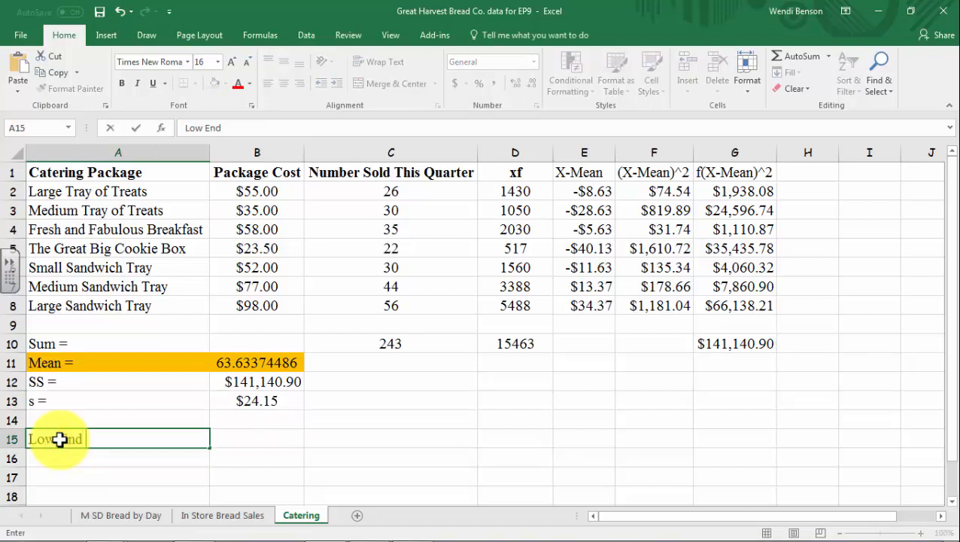
{"action": "type", "text": " ="}
{"action": "key", "text": "Return"}
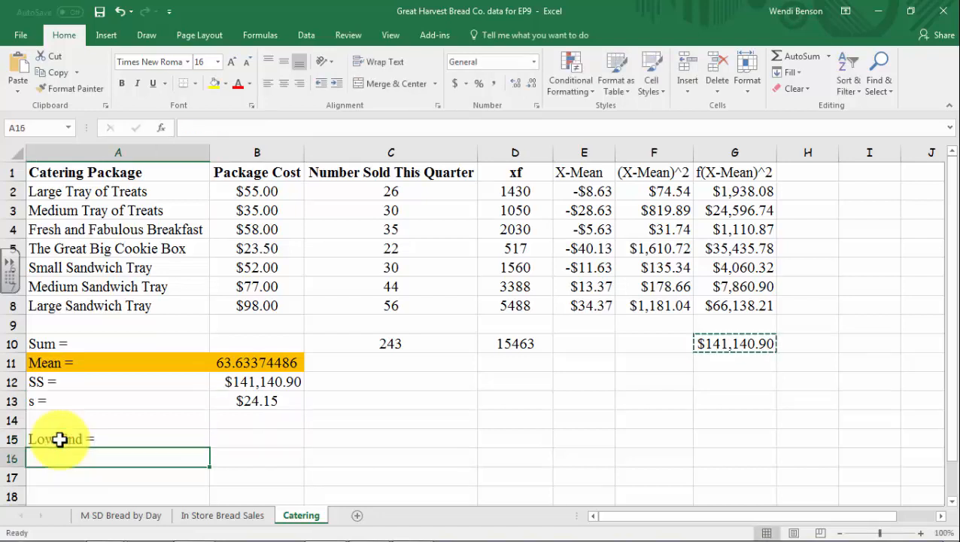
{"action": "type", "text": "High"}
{"action": "key", "text": "BackSpace"}
{"action": "key", "text": "BackSpace"}
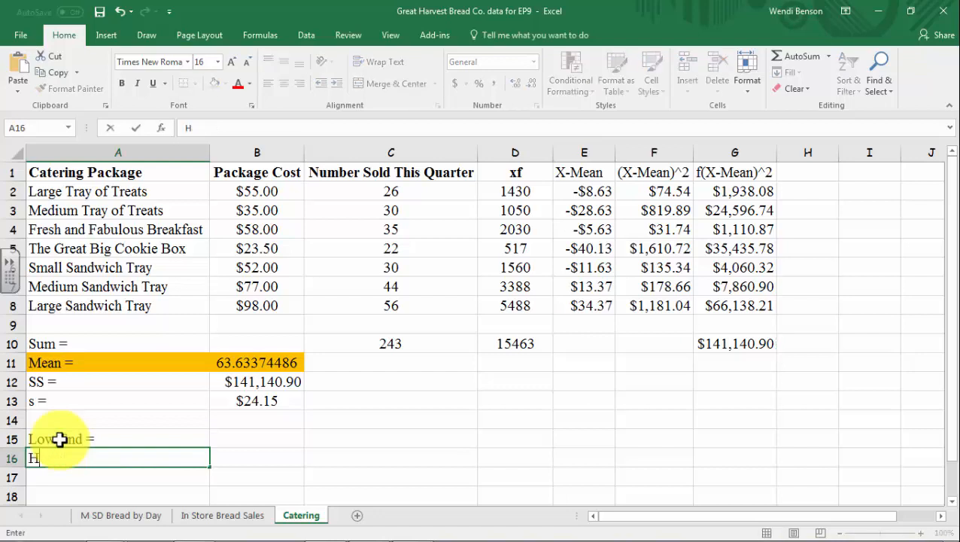
{"action": "type", "text": "gh End"}
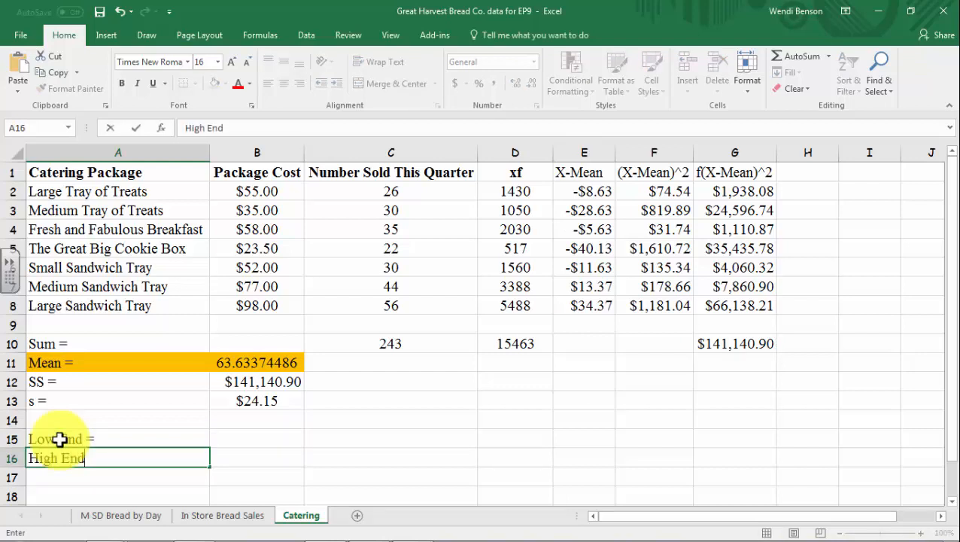
{"action": "type", "text": " +"}
{"action": "key", "text": "BackSpace"}
{"action": "type", "text": "="}
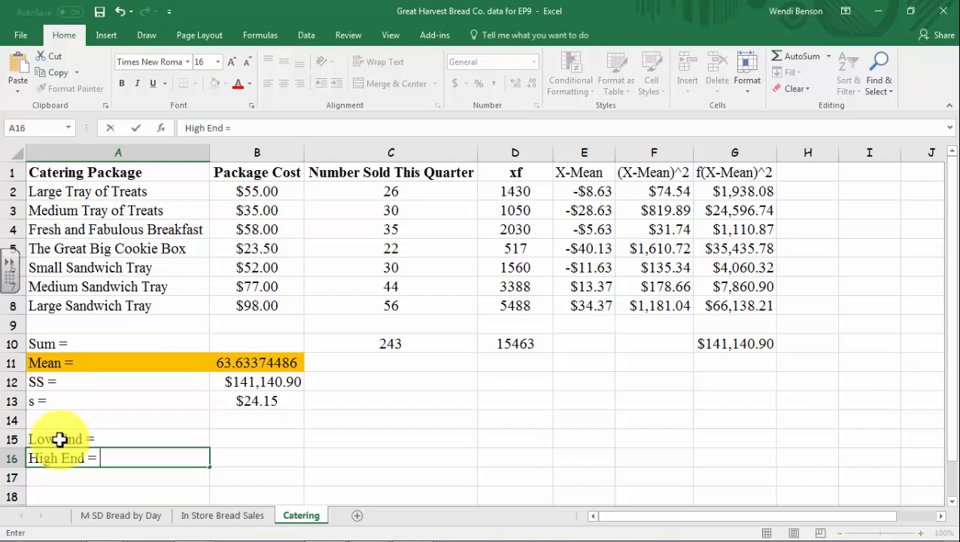
Enter =B11-B13 in B15 and =B11+B13 in B16, giving $39.48 and $87.78
{"action": "left_click", "coordinate": [226, 433]}
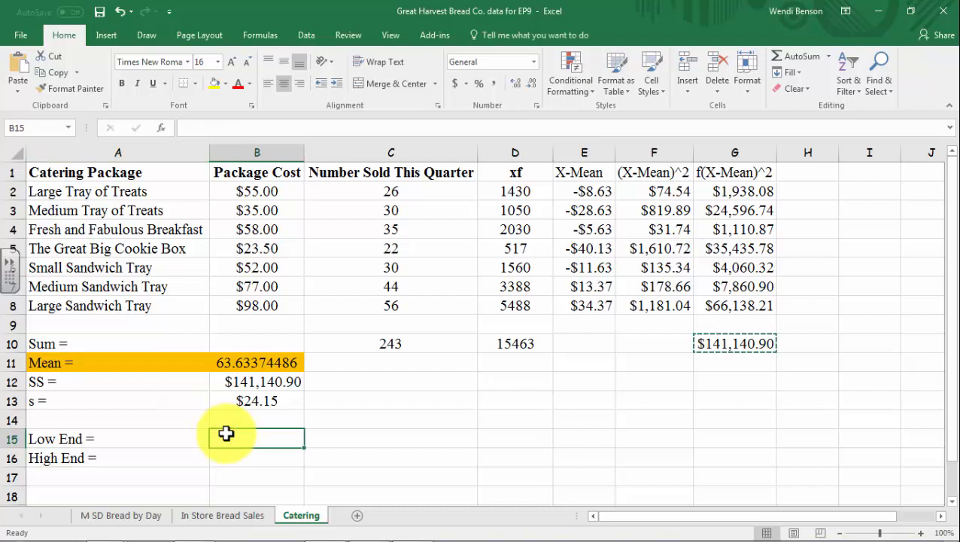
{"action": "type", "text": "="}
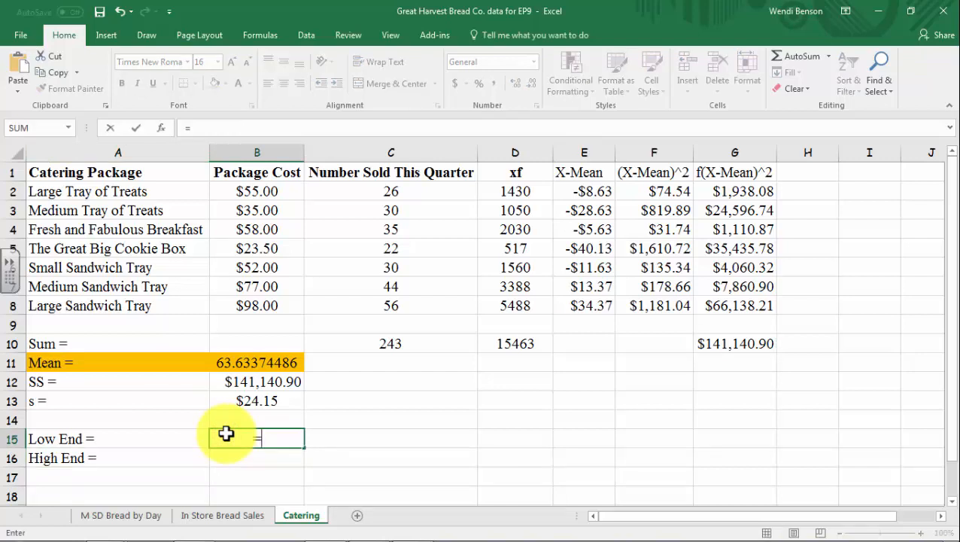
{"action": "left_click", "coordinate": [256, 363]}
{"action": "type", "text": "-"}
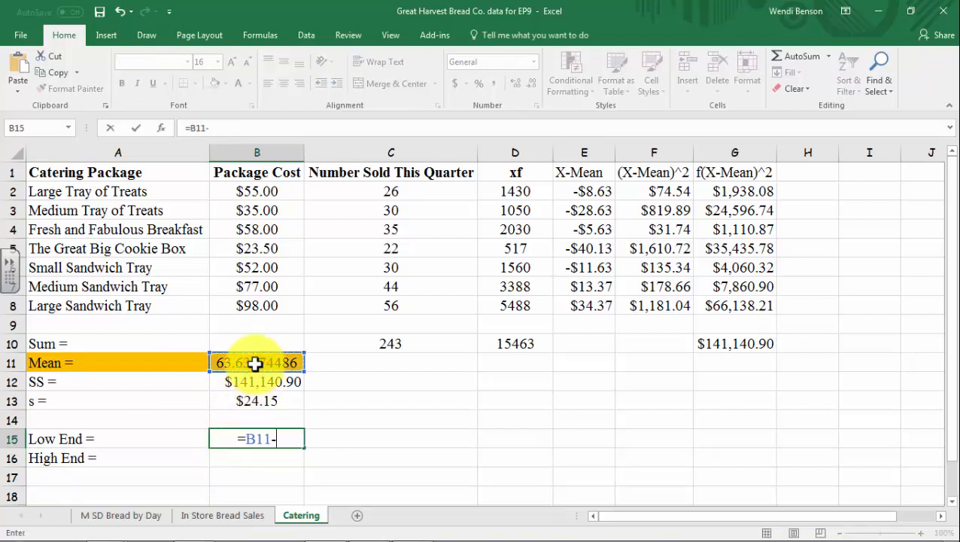
{"action": "left_click", "coordinate": [251, 402]}
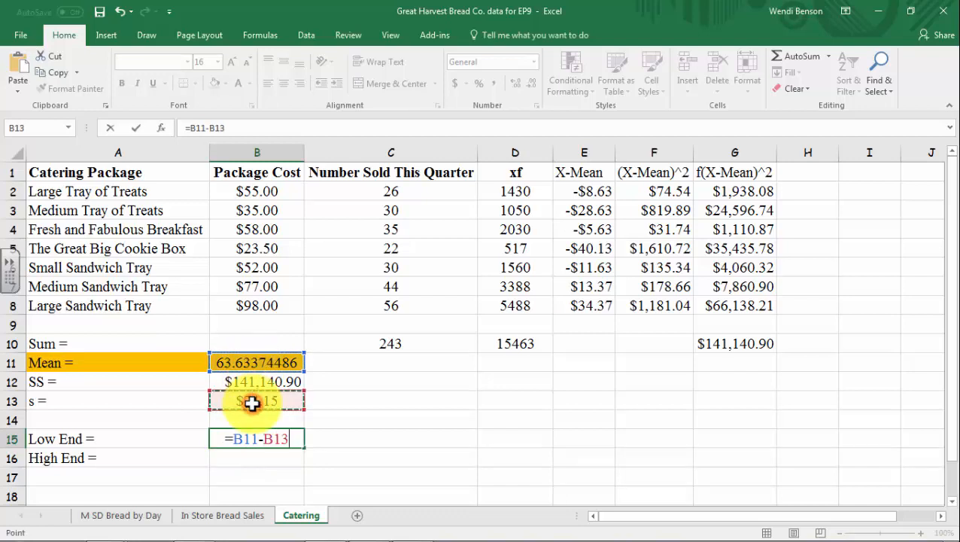
{"action": "key", "text": "Return"}
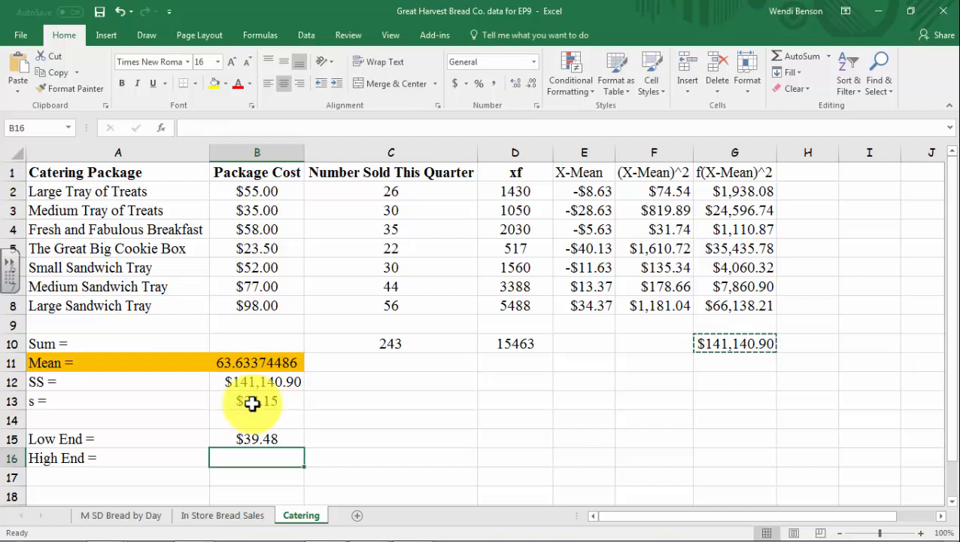
{"action": "type", "text": "="}
{"action": "left_click", "coordinate": [268, 364]}
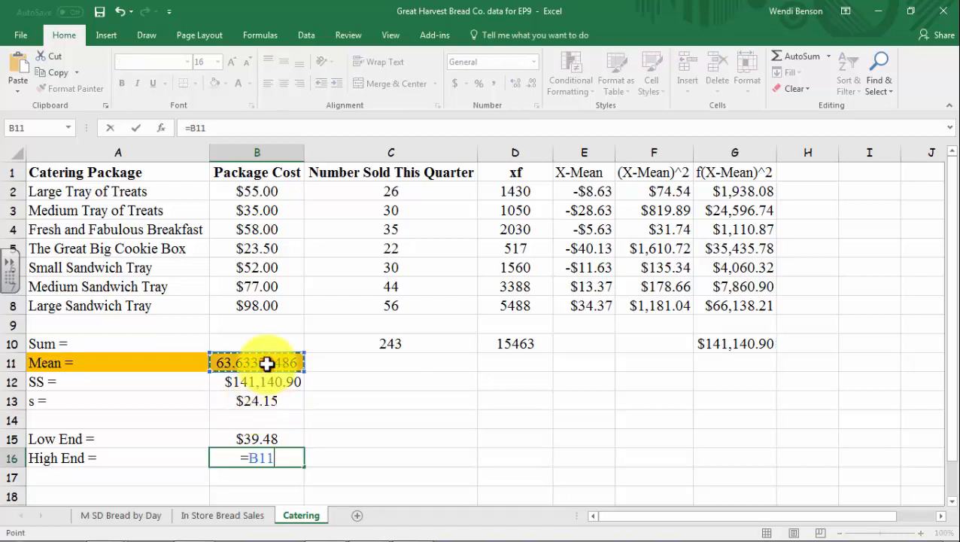
{"action": "type", "text": "+"}
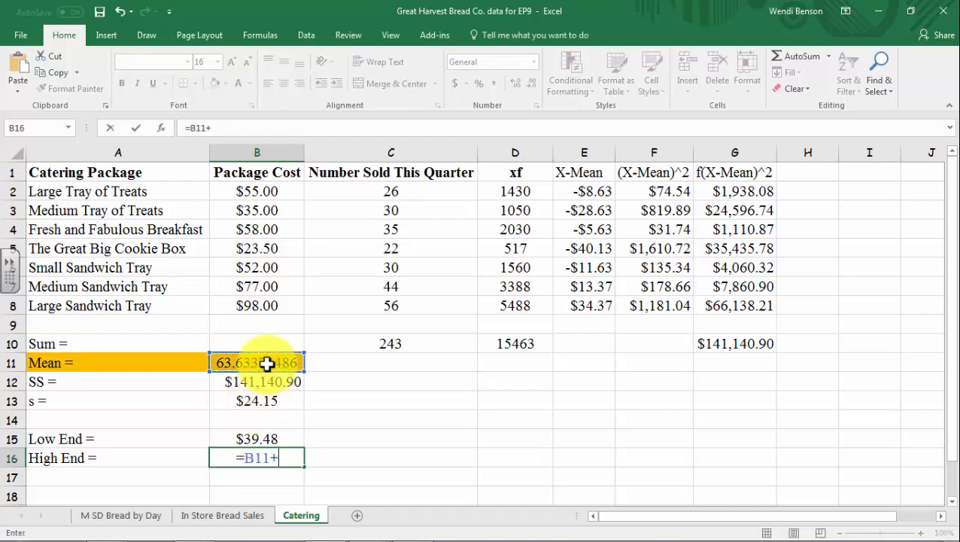
{"action": "left_click", "coordinate": [266, 399]}
{"action": "key", "text": "Return"}
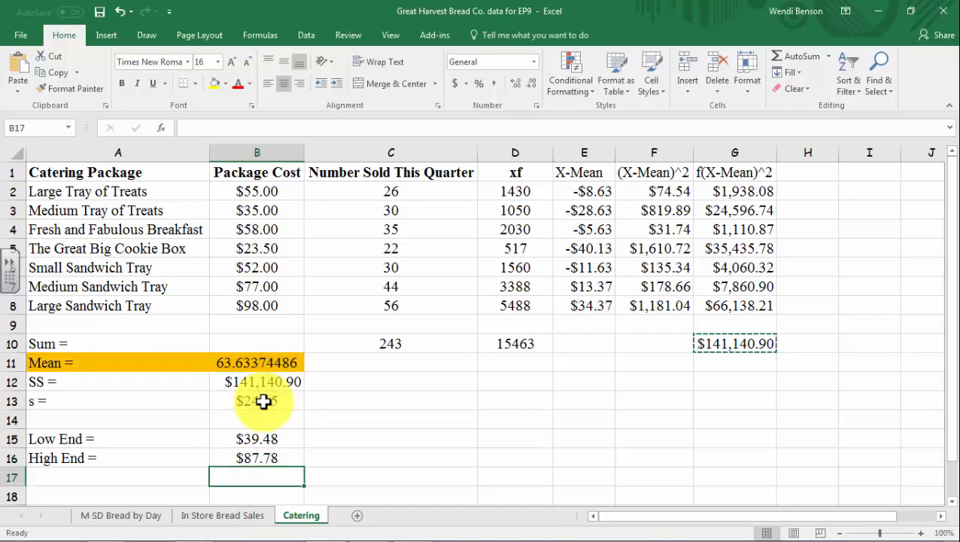
Format the Mean in B11 as Currency so it reads $63.63
{"action": "left_click", "coordinate": [272, 362]}
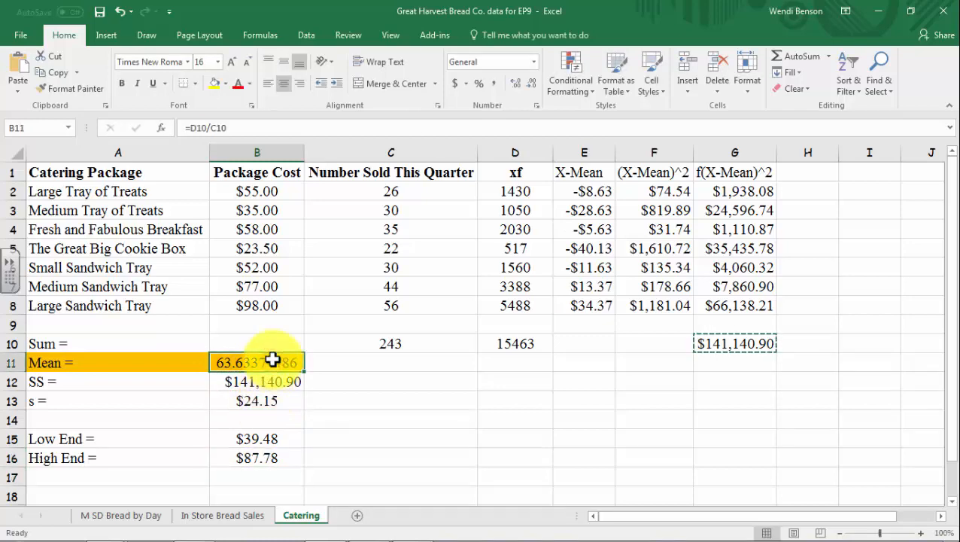
{"action": "right_click", "coordinate": [272, 361]}
{"action": "left_click", "coordinate": [325, 298]}
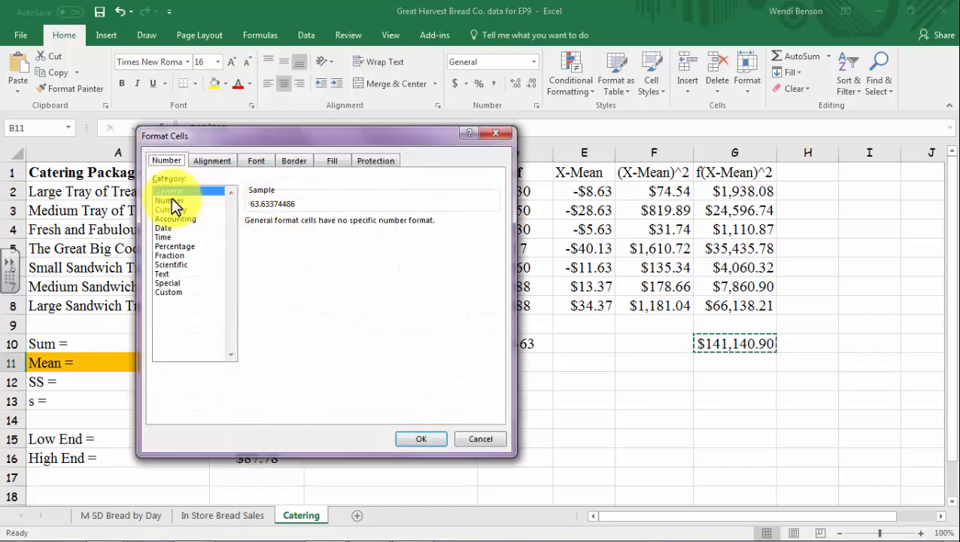
{"action": "left_click", "coordinate": [170, 210]}
{"action": "left_click", "coordinate": [422, 438]}
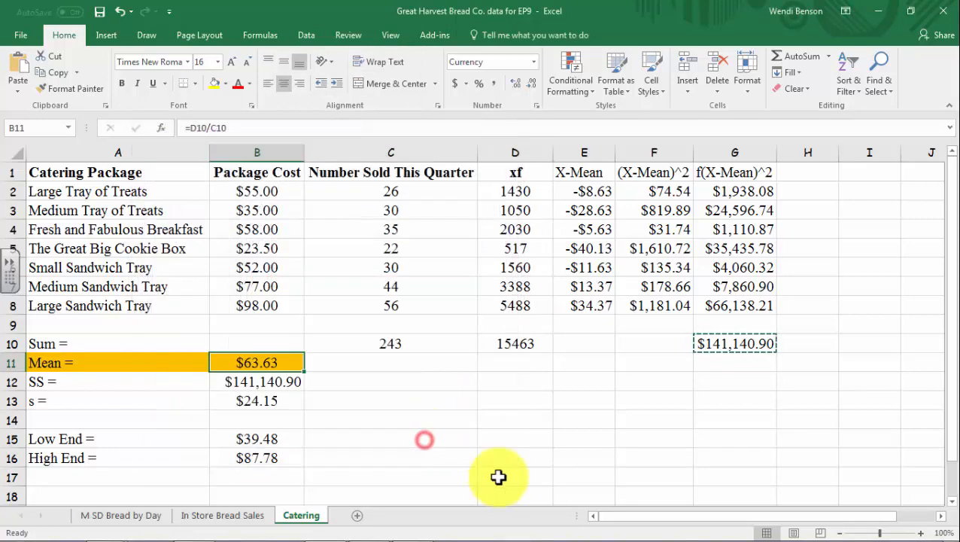
{"action": "scroll", "coordinate": [361, 436], "scroll_direction": "down", "scroll_amount": 1}
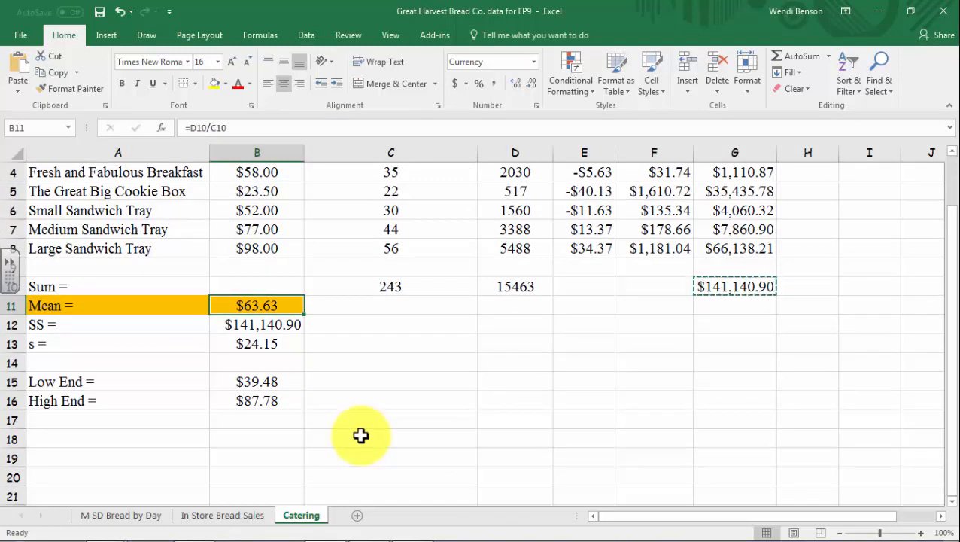
{"action": "scroll", "coordinate": [358, 387], "scroll_direction": "up", "scroll_amount": 1}
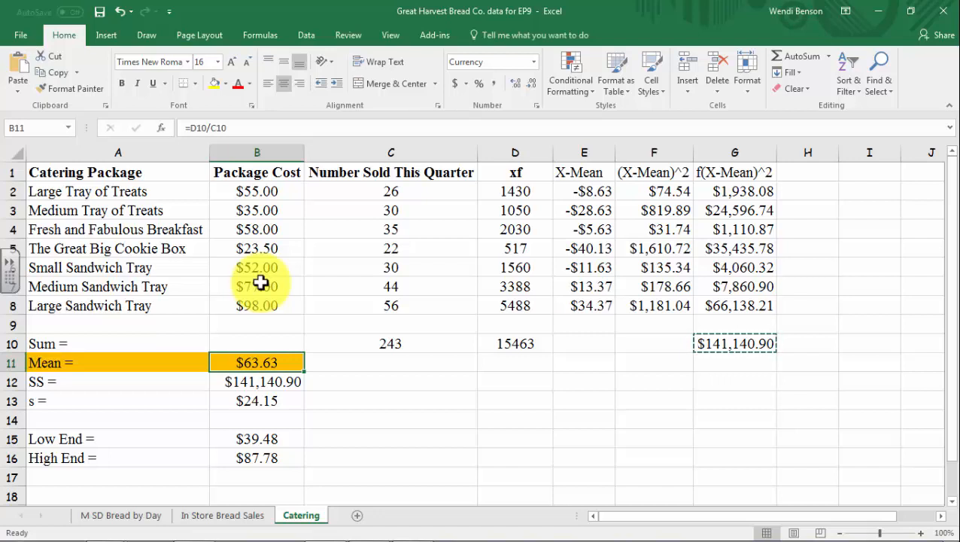
Check the s formula in B13, then select the package costs and quantities B2:C8
{"action": "left_click", "coordinate": [237, 353]}
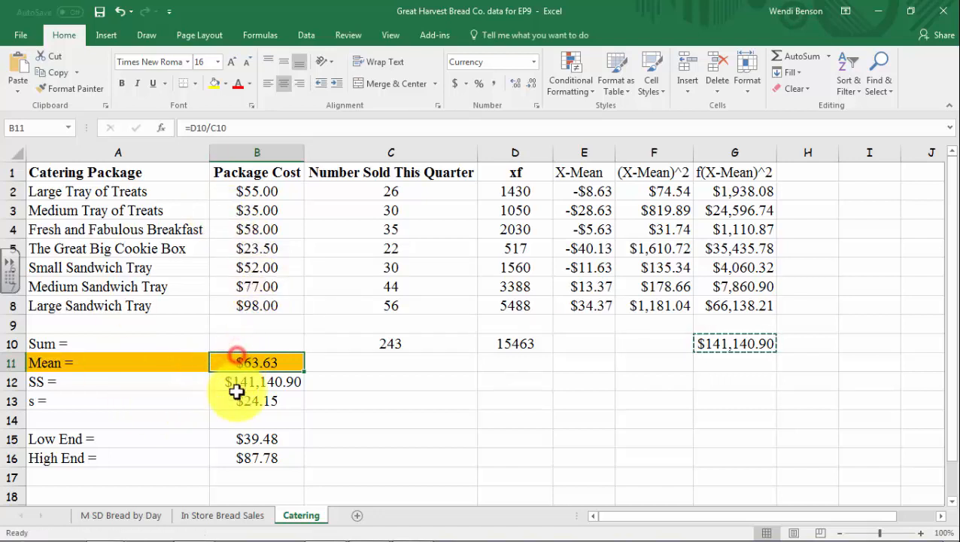
{"action": "left_click", "coordinate": [237, 399]}
{"action": "left_click", "coordinate": [414, 439]}
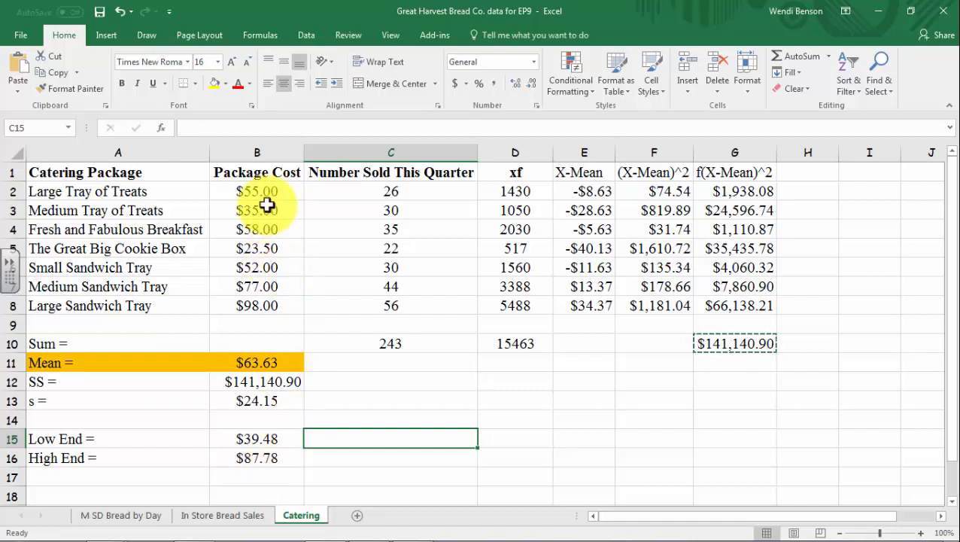
{"action": "left_click_drag", "start_coordinate": [263, 191], "coordinate": [400, 306]}
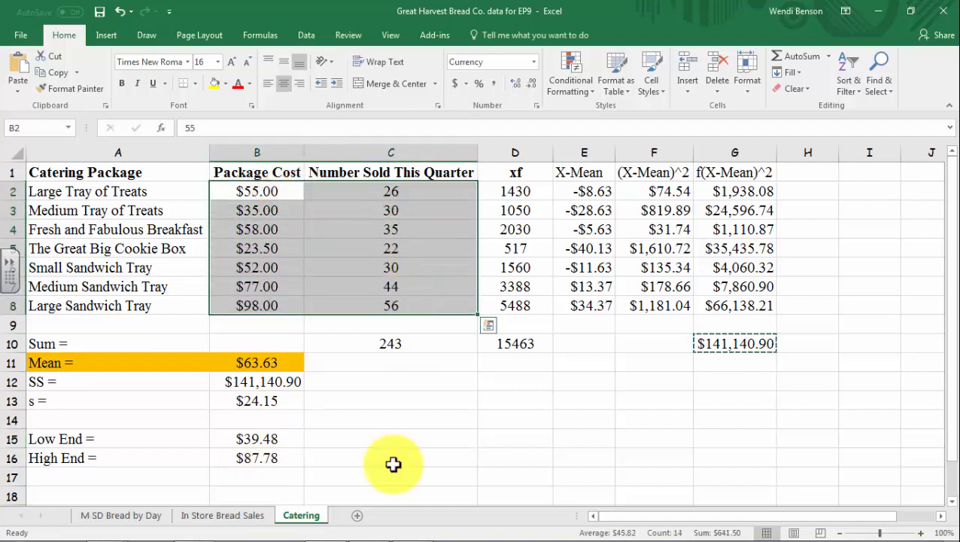